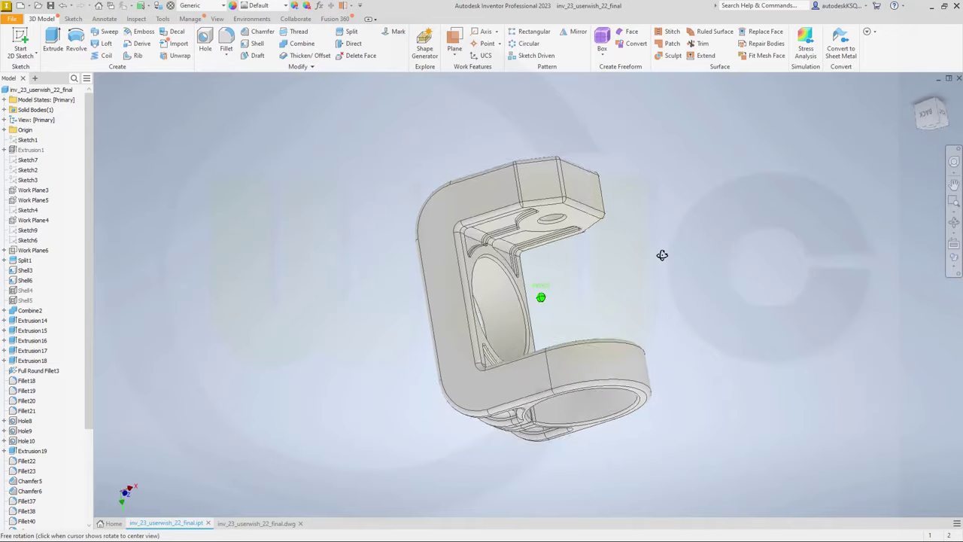
Orbit the finished bracket part to show it from another angle
drag(662, 253, 626, 286)
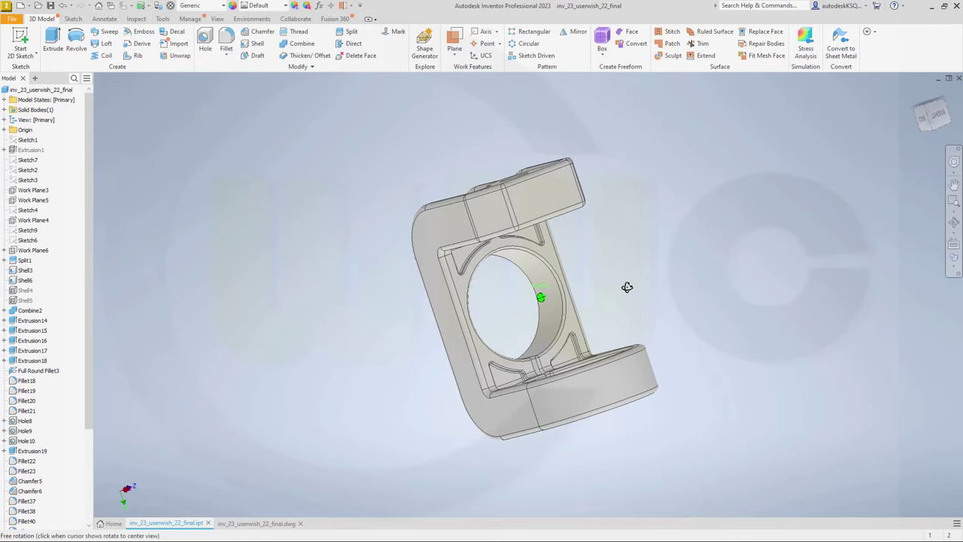
Create a new blank part, Part1, and start a 2D sketch
click(256, 523)
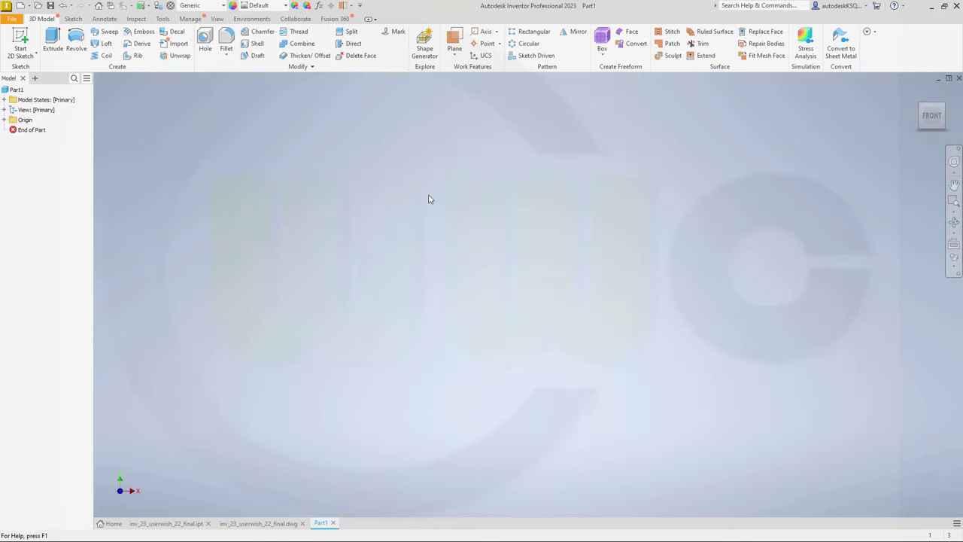
click(21, 39)
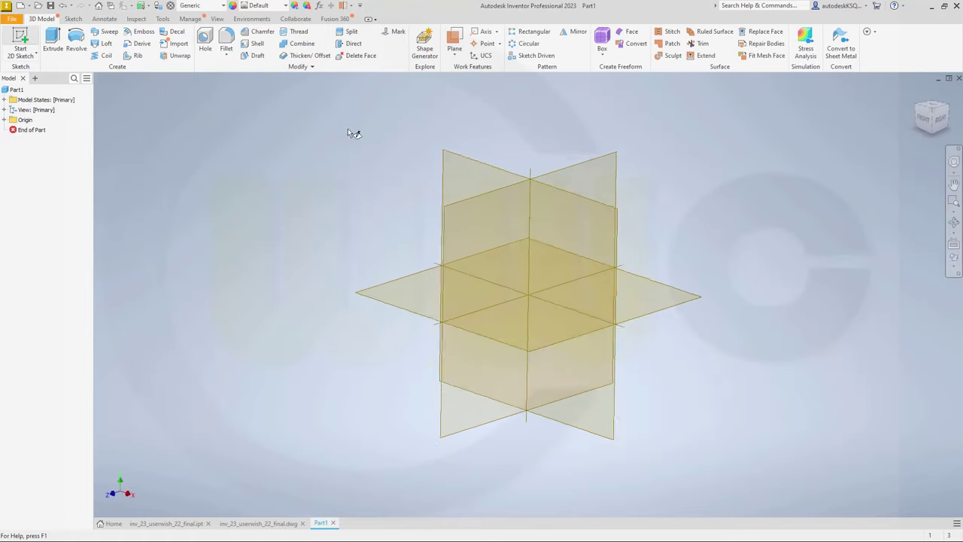
Sketch on the XY plane, drawing the bottom edge, right edge and first step with lines
click(466, 150)
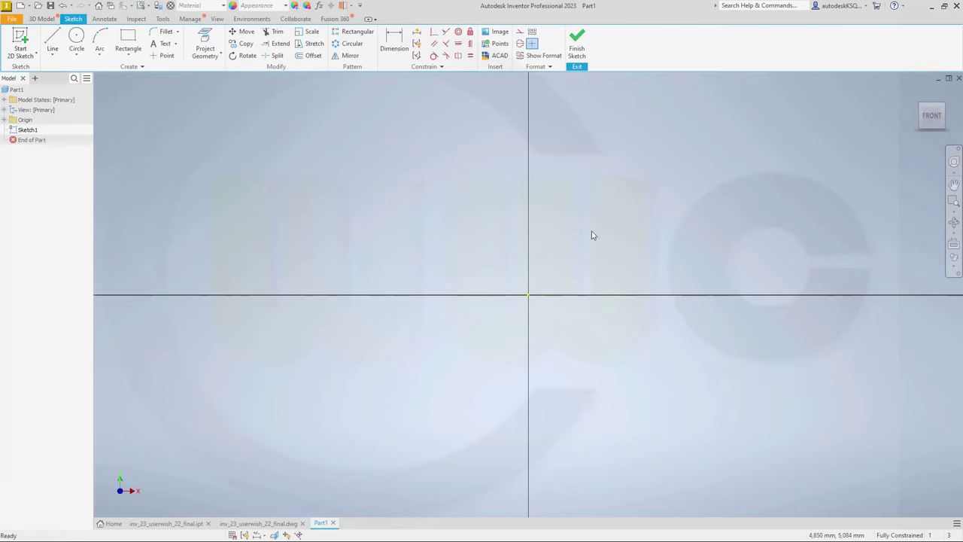
middle_drag(593, 245, 389, 322)
click(53, 42)
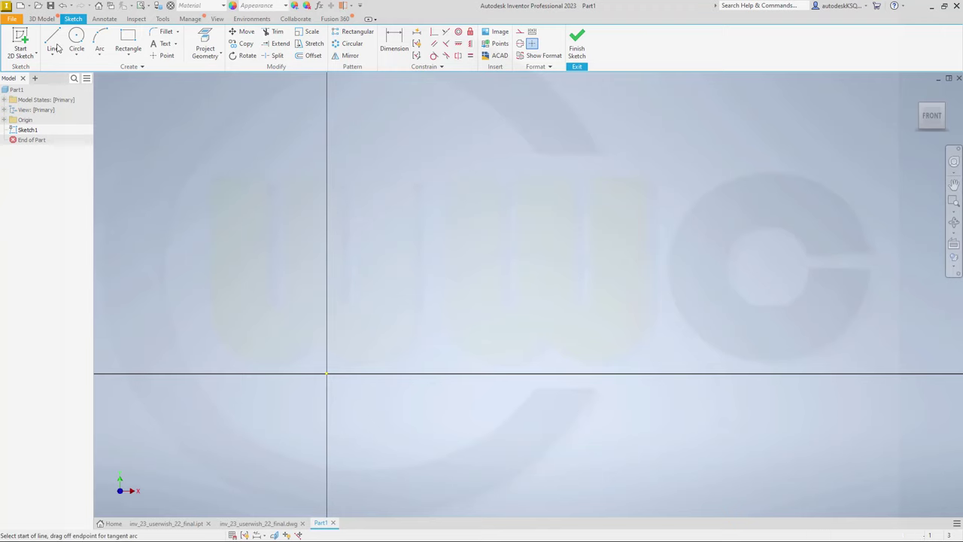
click(434, 358)
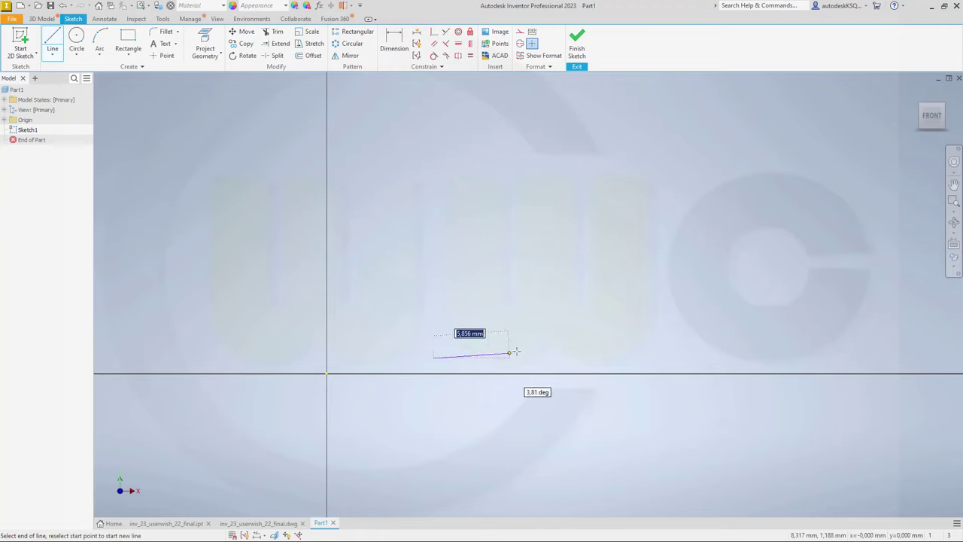
click(599, 357)
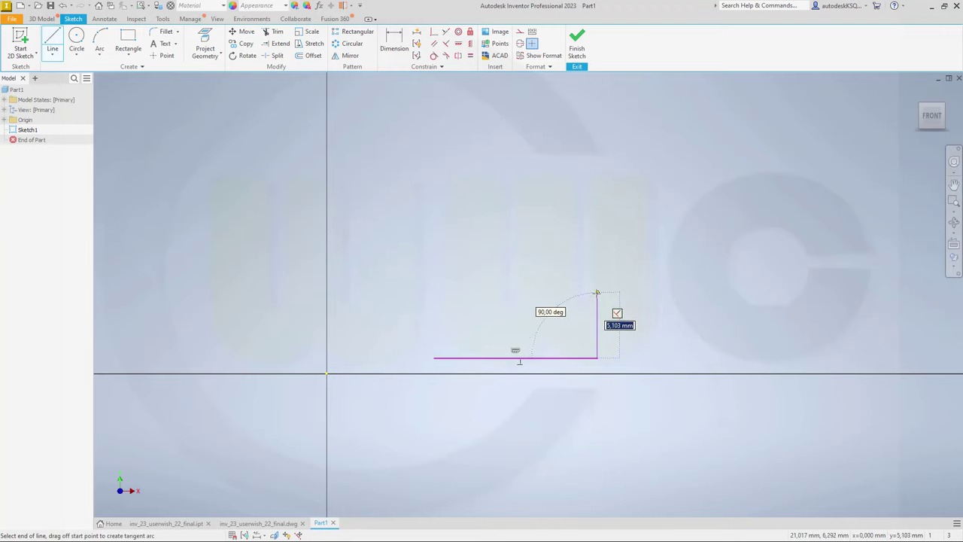
click(598, 294)
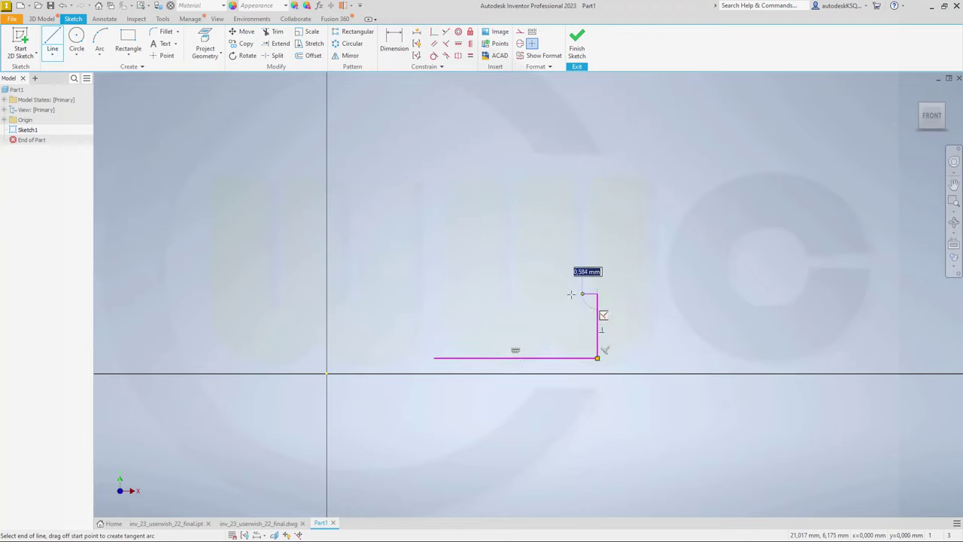
click(499, 293)
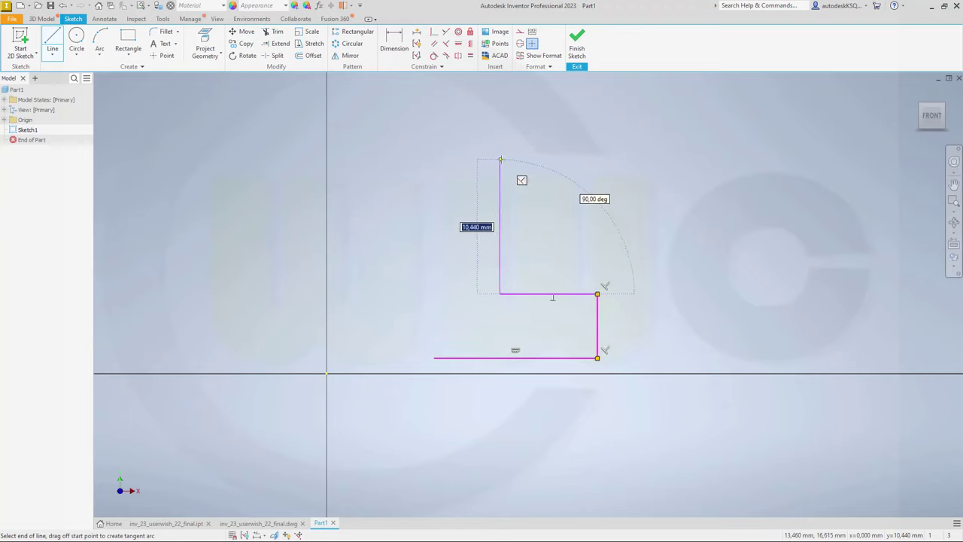
Draw the inner vertical, upper step and top edge, then close the eight-line profile
click(500, 159)
click(548, 158)
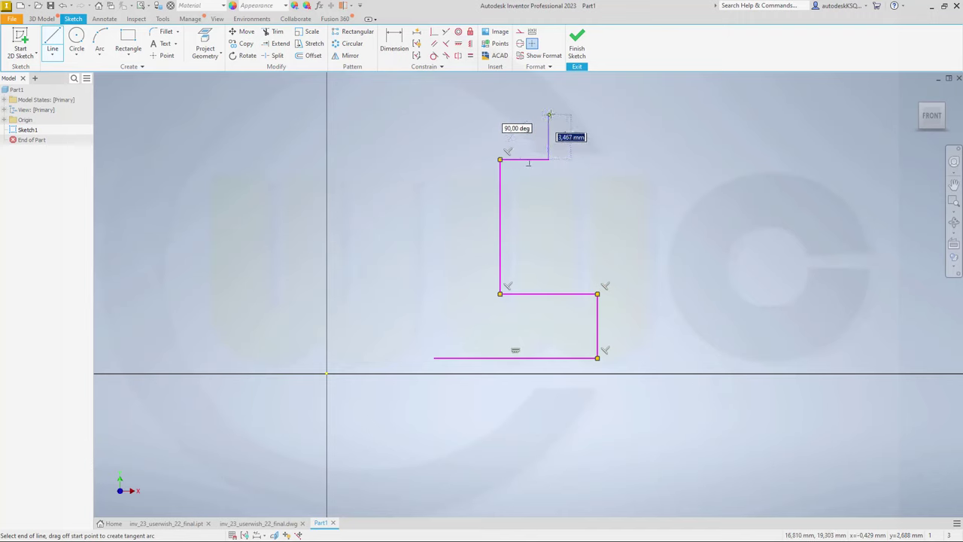
click(549, 112)
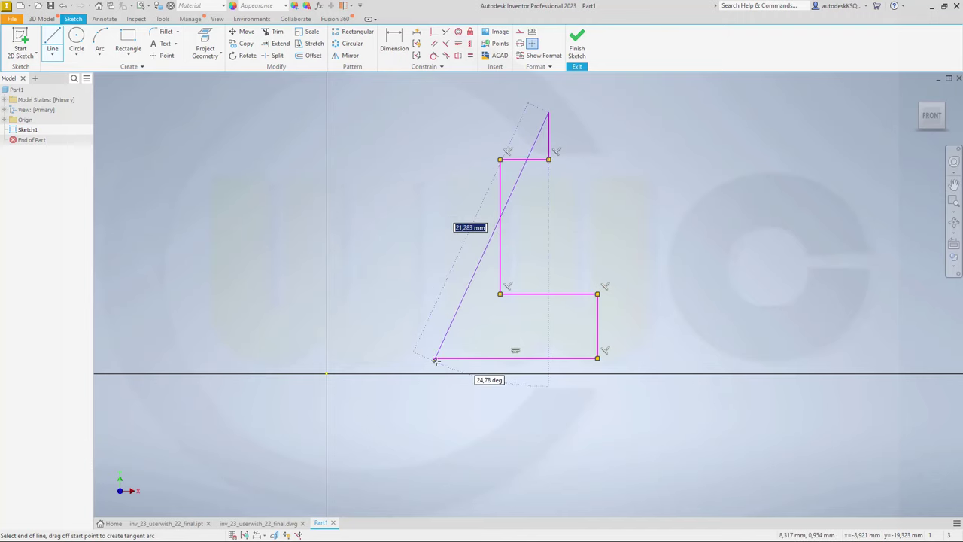
click(433, 111)
right_click(434, 113)
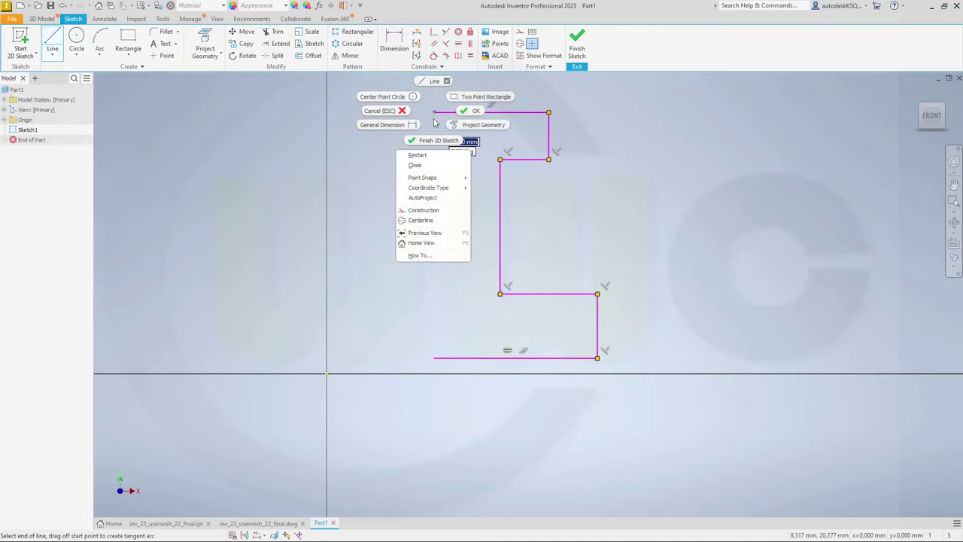
click(415, 165)
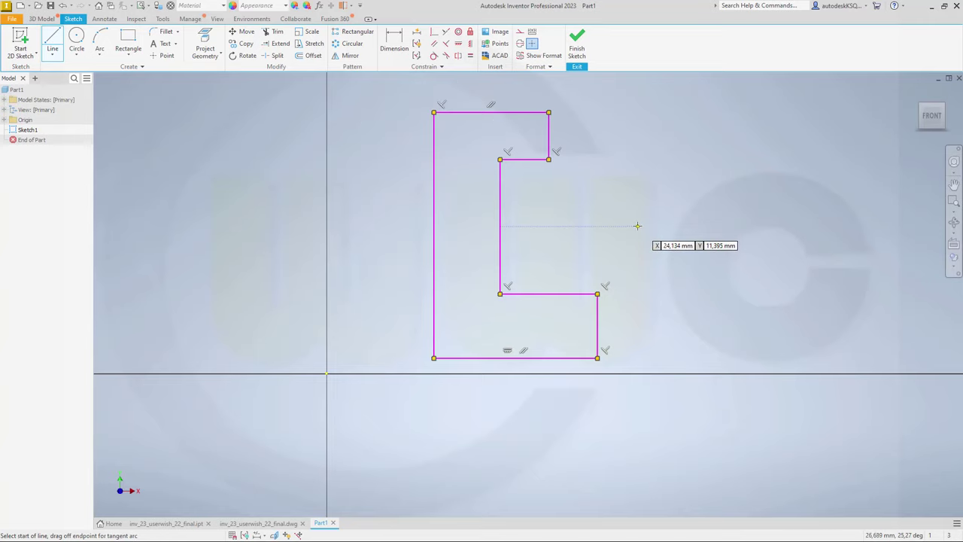
key(Escape)
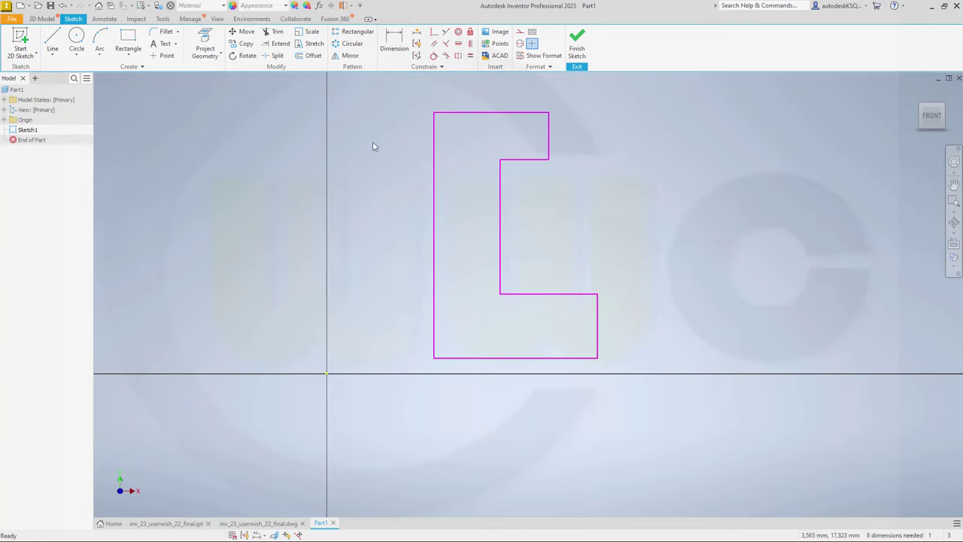
Dimension the profile's overall height as 100
click(394, 47)
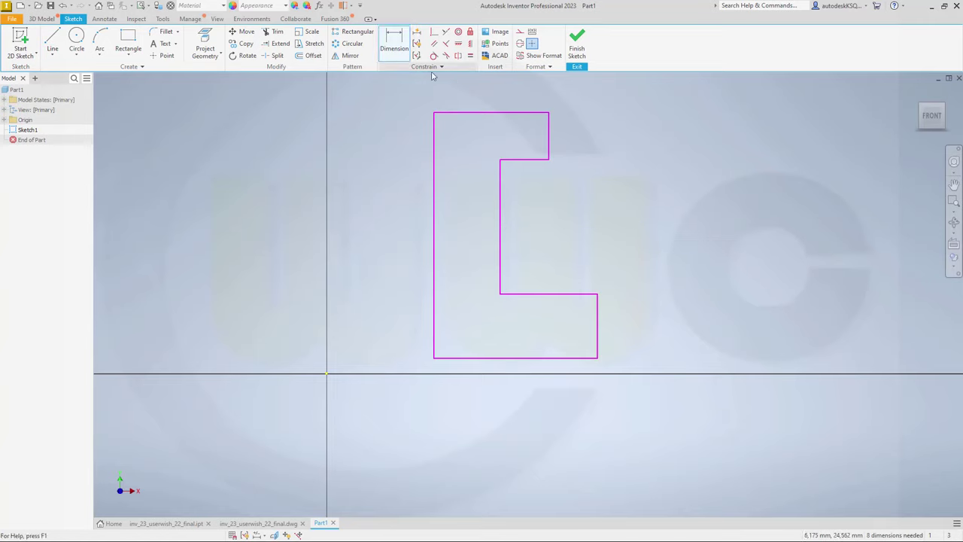
click(454, 113)
click(474, 358)
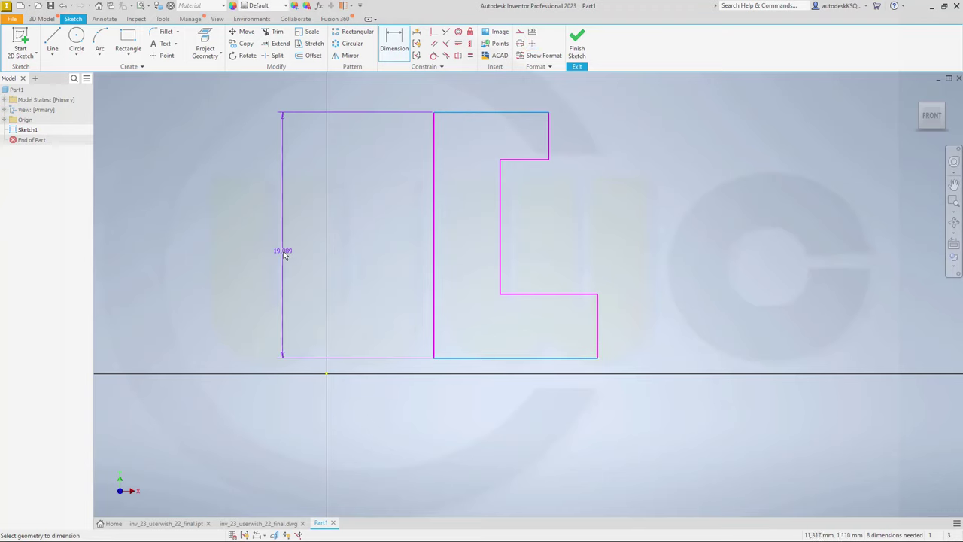
click(284, 254)
text(100)
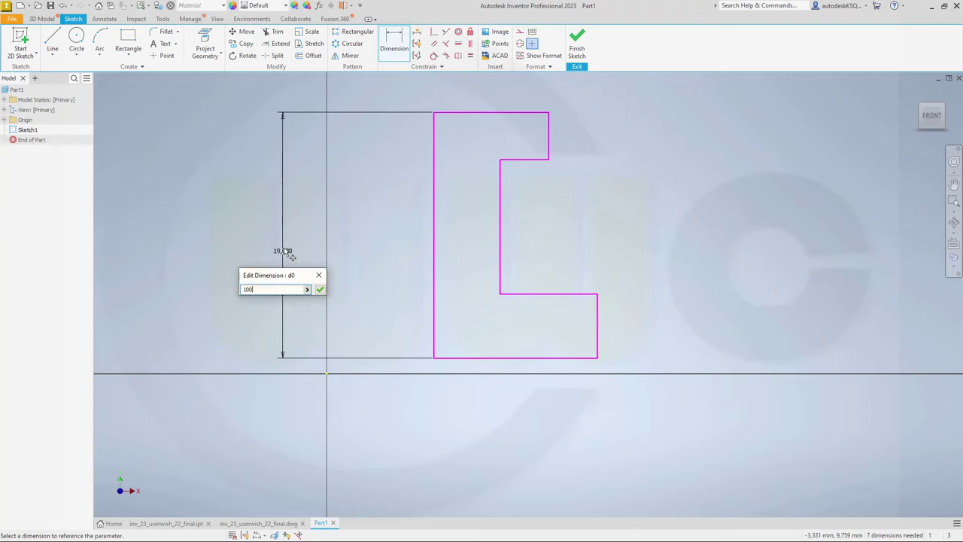
key(Return)
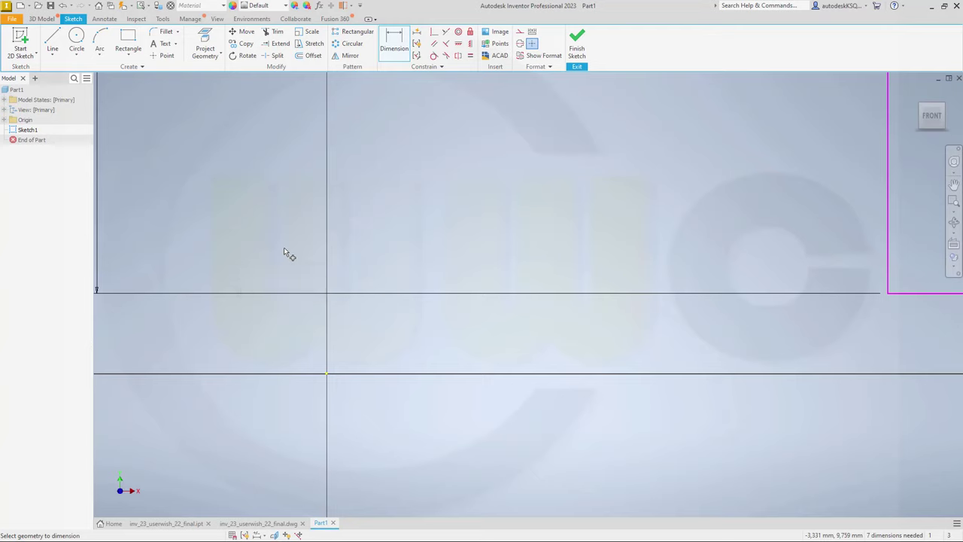
scroll(344, 252, down, 5)
scroll(369, 202, up, 2)
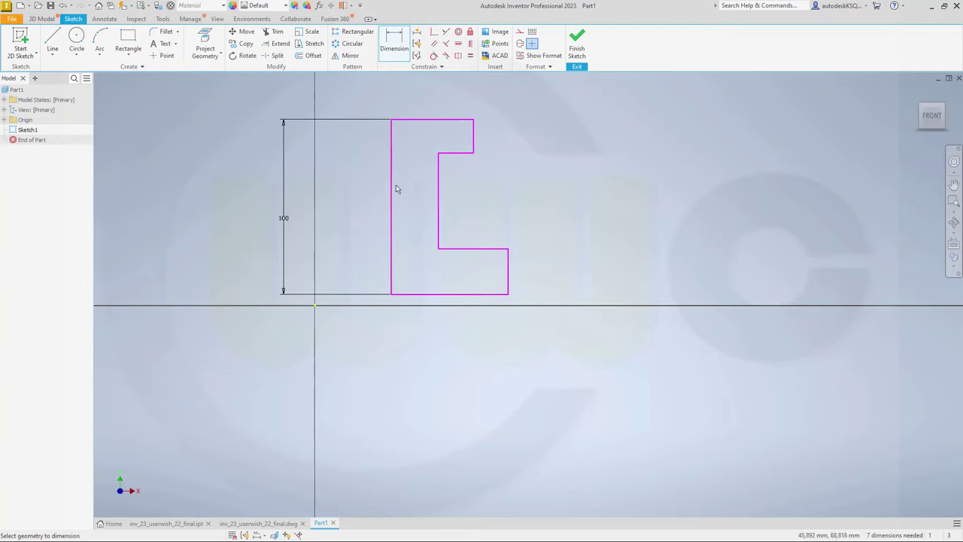
Dimension the back wall width as 20
click(392, 188)
click(439, 188)
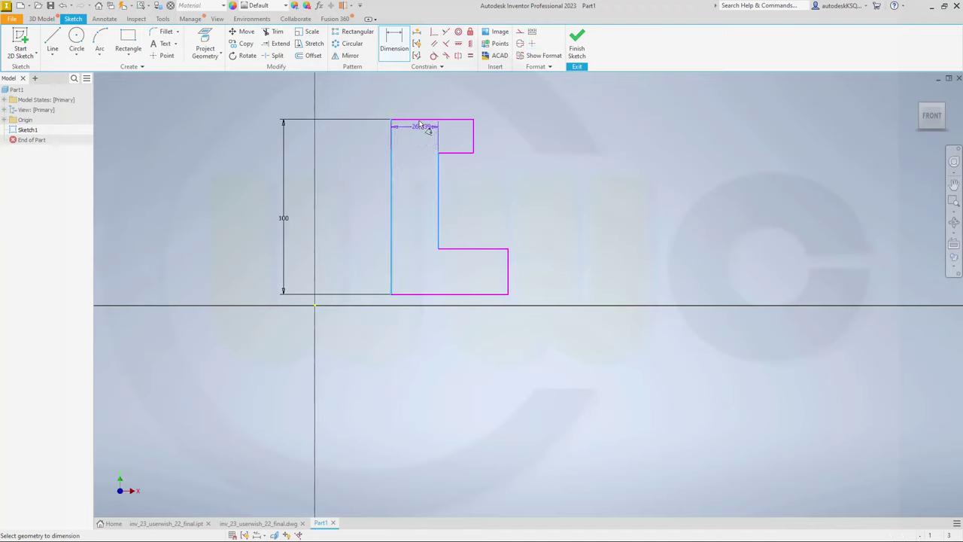
click(419, 101)
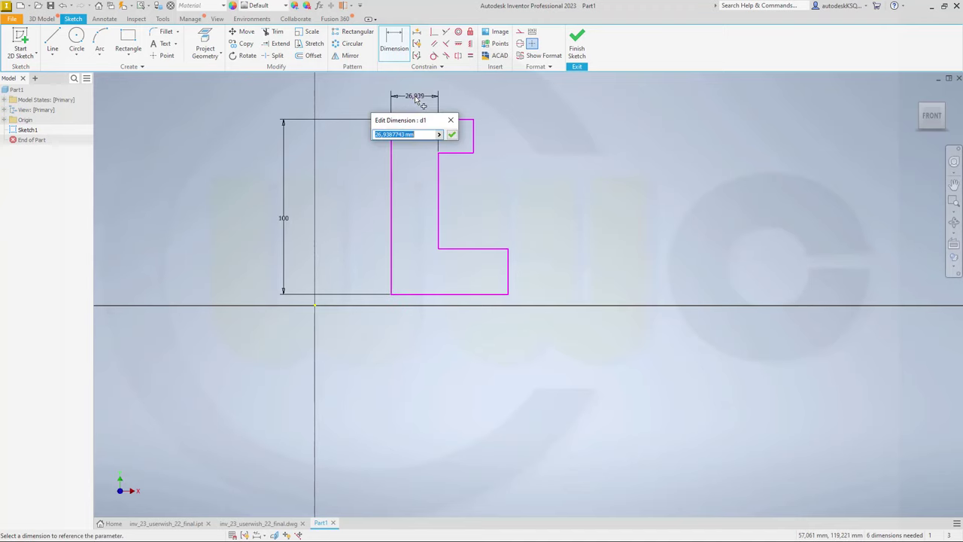
text(20)
key(Return)
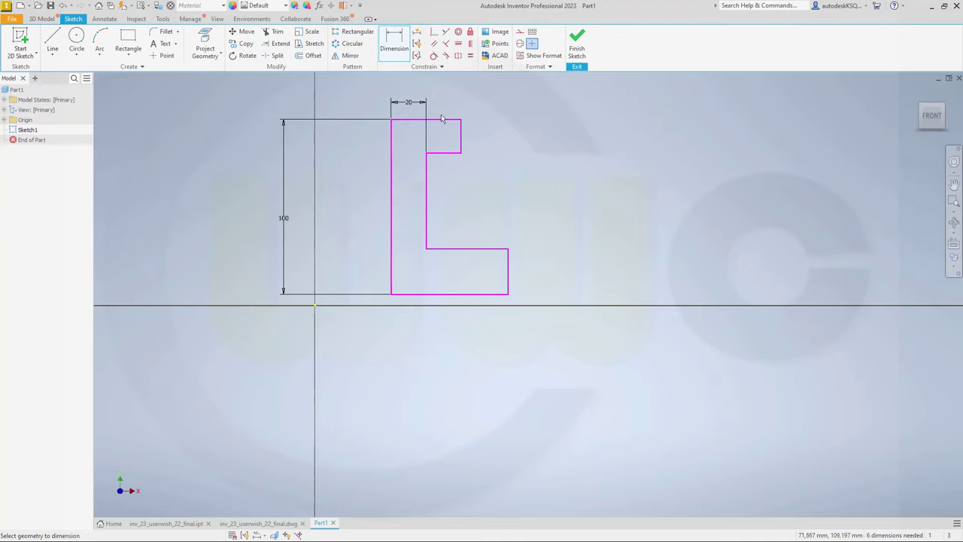
Dimension the top and bottom flange thicknesses as 20 each
click(444, 119)
click(454, 153)
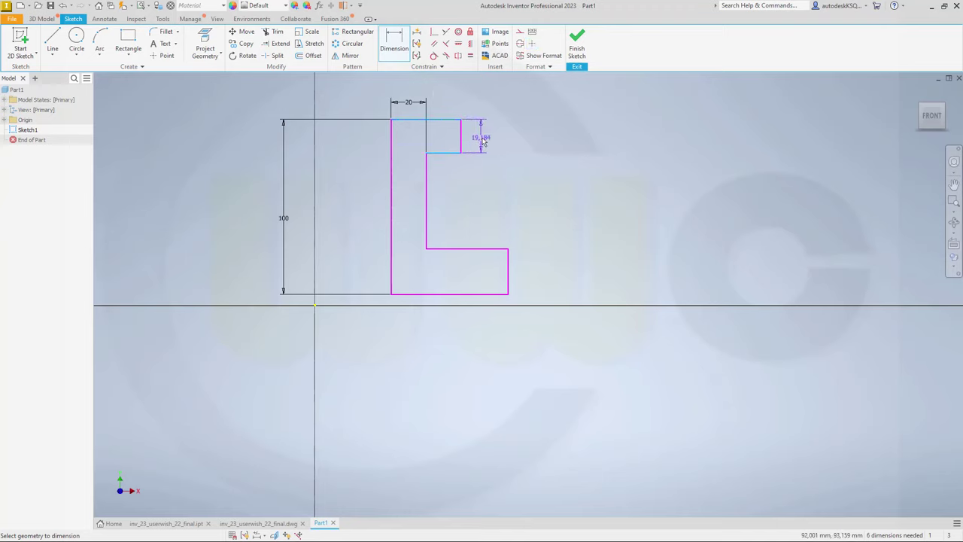
click(484, 142)
text(20)
key(Return)
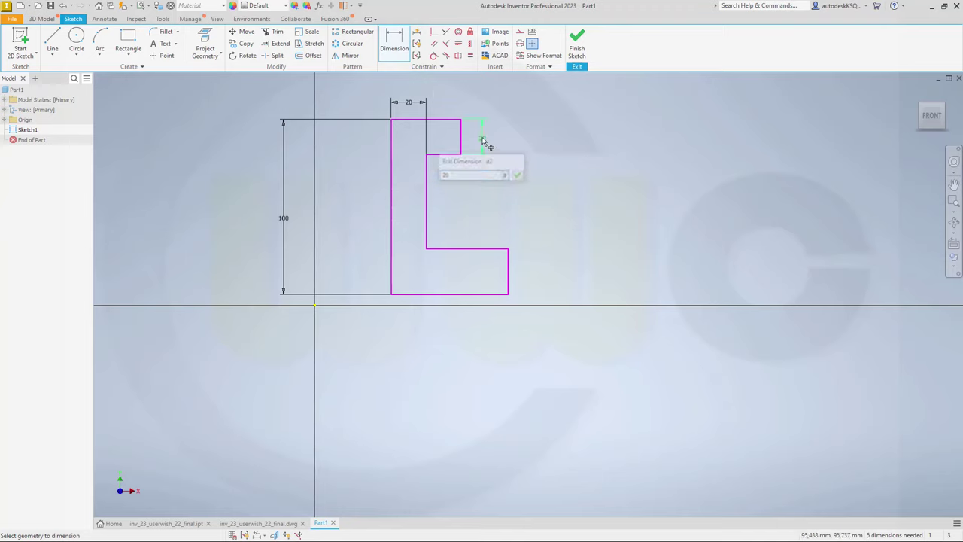
click(457, 249)
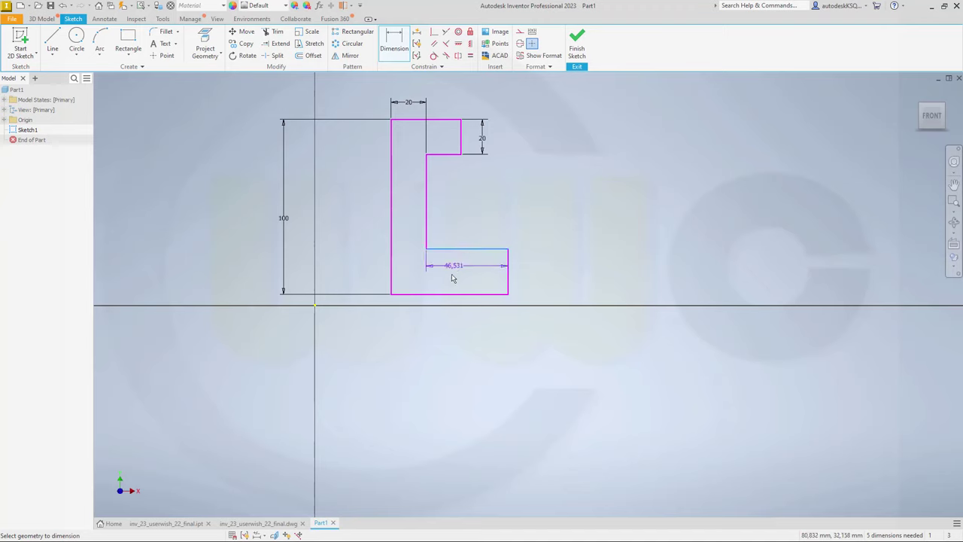
click(440, 295)
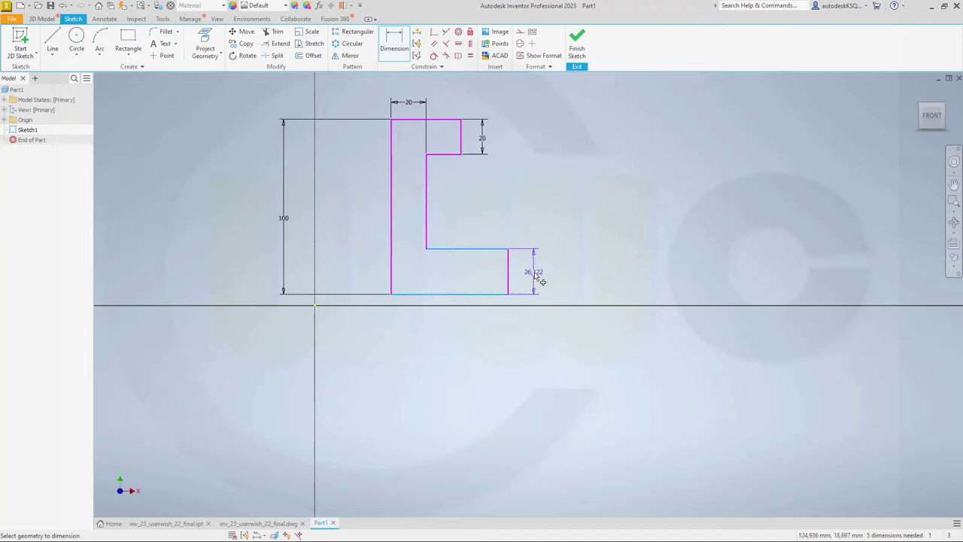
click(539, 279)
text(20)
key(Return)
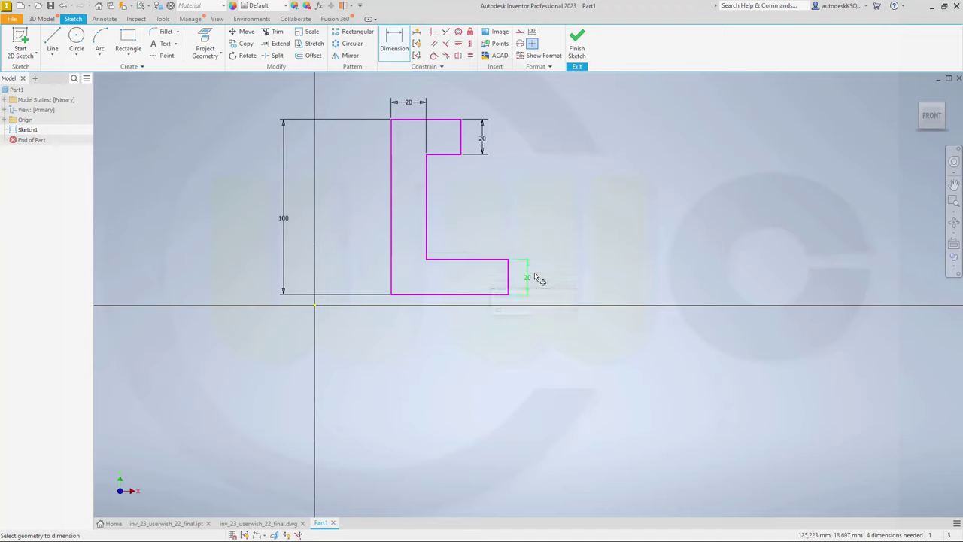
Dimension the top width as 65 and the bottom width as 50
click(391, 140)
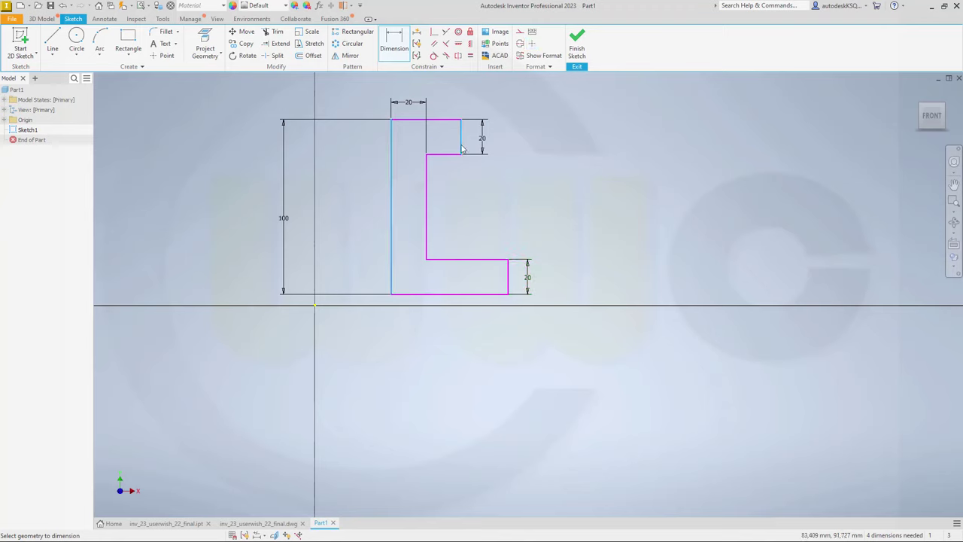
click(462, 149)
click(442, 94)
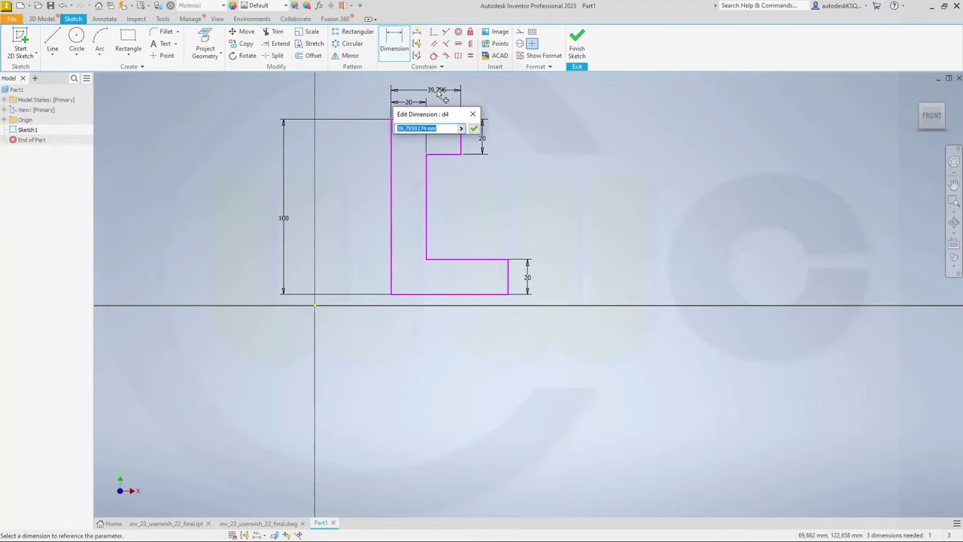
text(65)
key(Return)
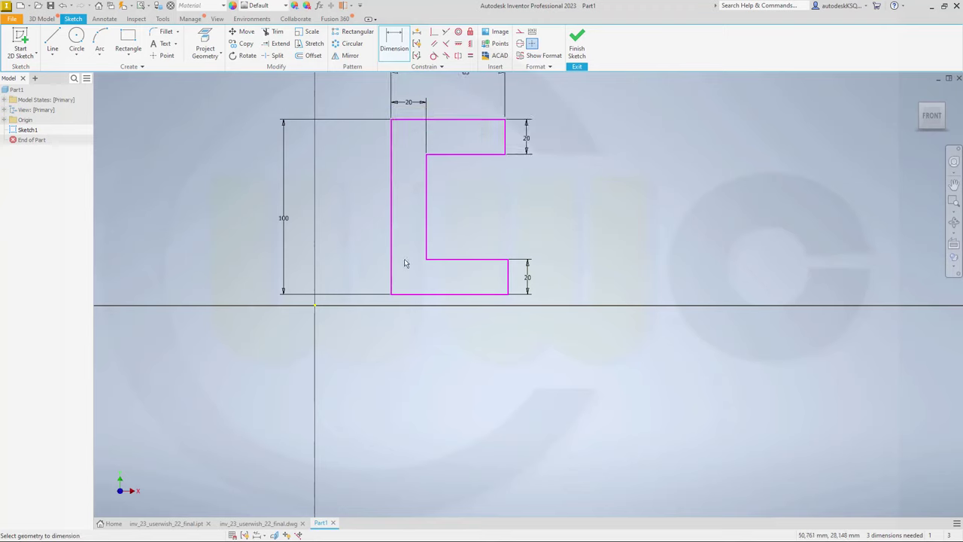
click(395, 282)
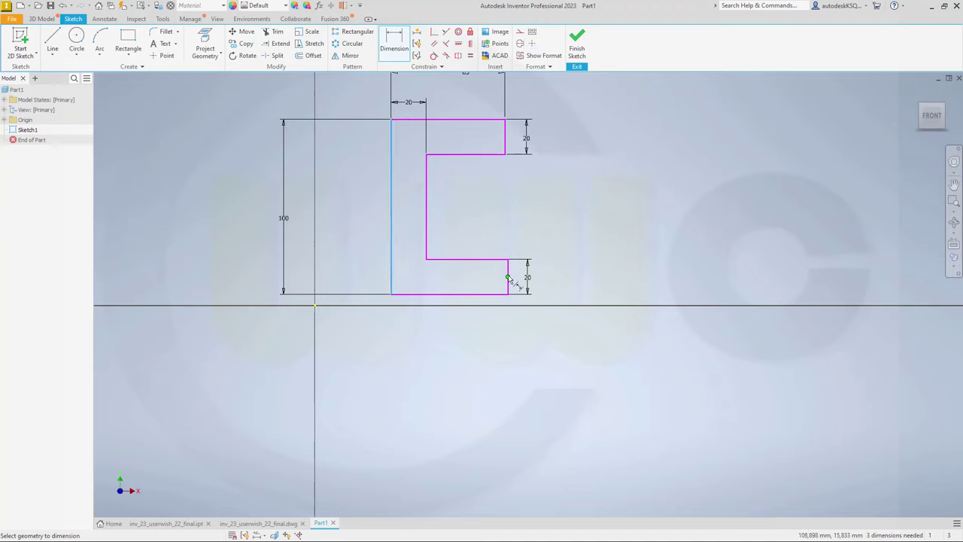
click(509, 277)
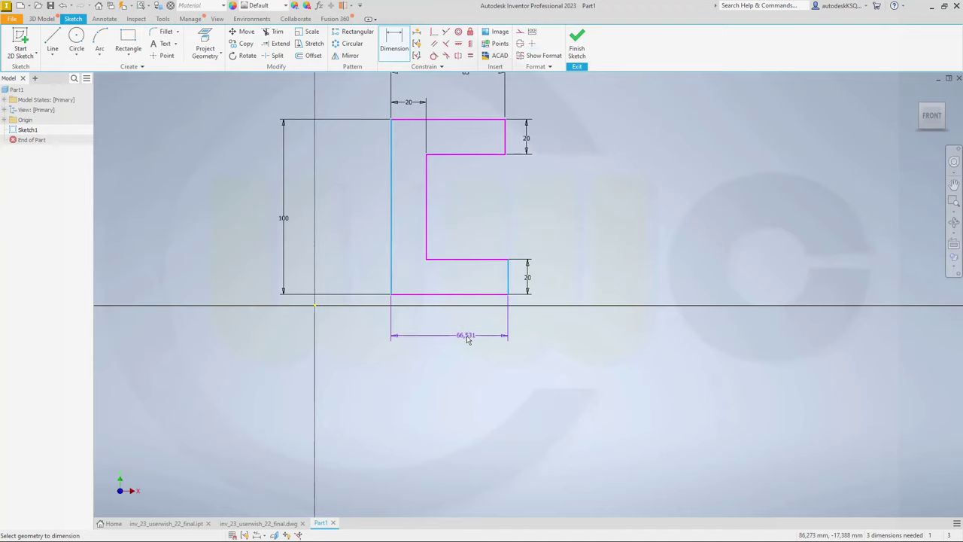
click(466, 339)
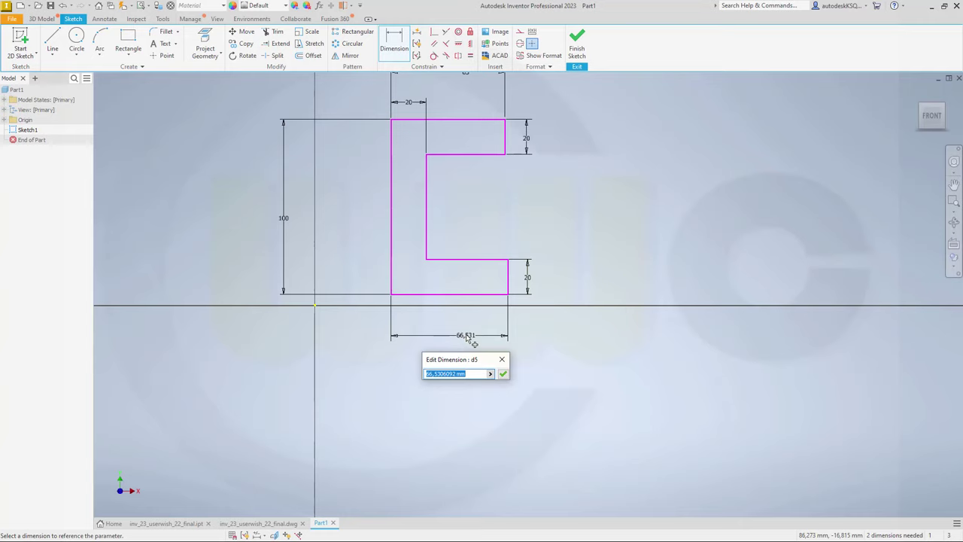
text(50)
key(Return)
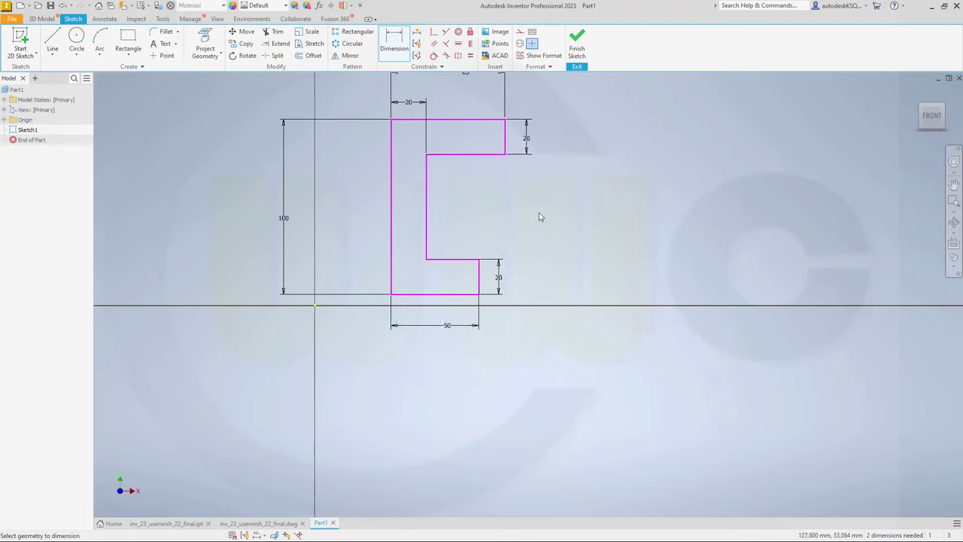
click(430, 107)
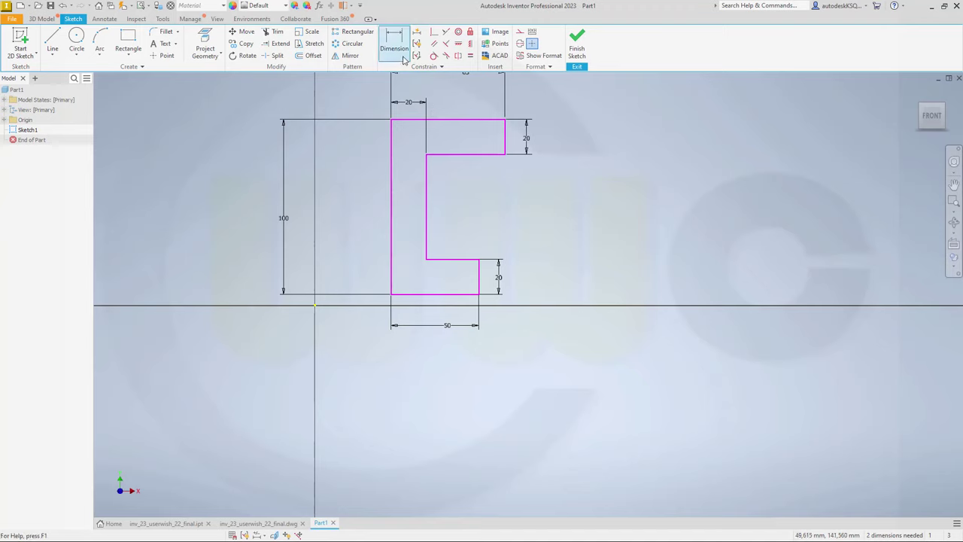
Make the profile's lower-left corner coincident with the origin
click(435, 33)
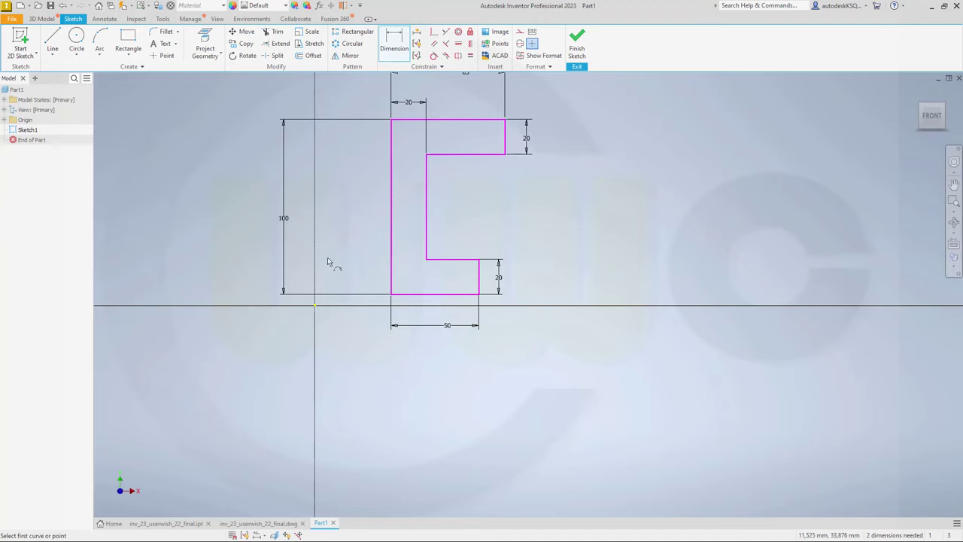
click(314, 306)
click(391, 293)
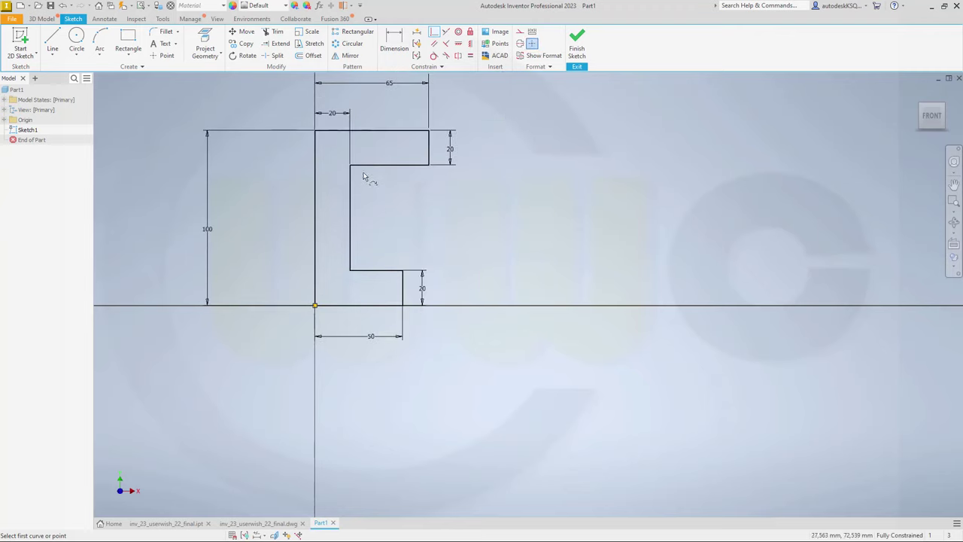
key(Escape)
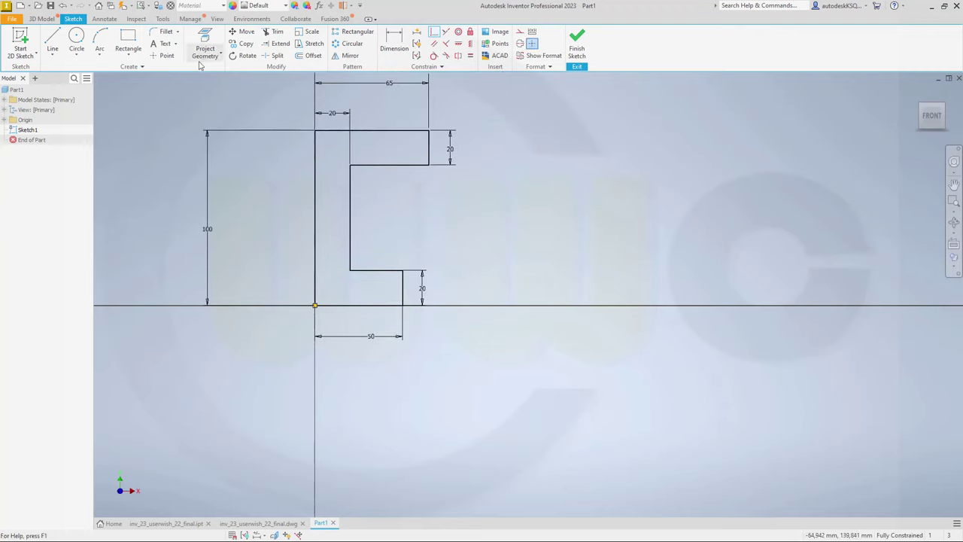
Place sketch points at the left edge midpoint, bottom-right corner and top edge
click(164, 56)
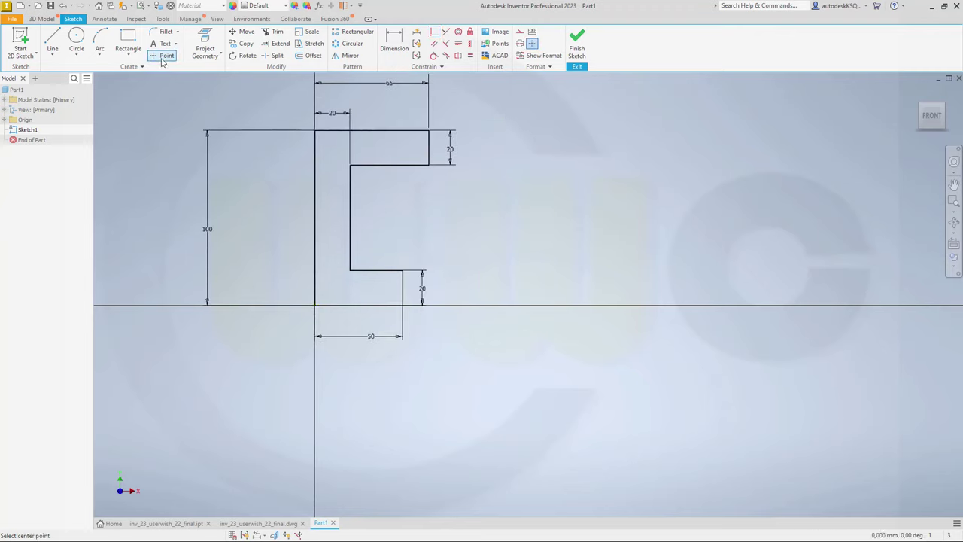
click(299, 203)
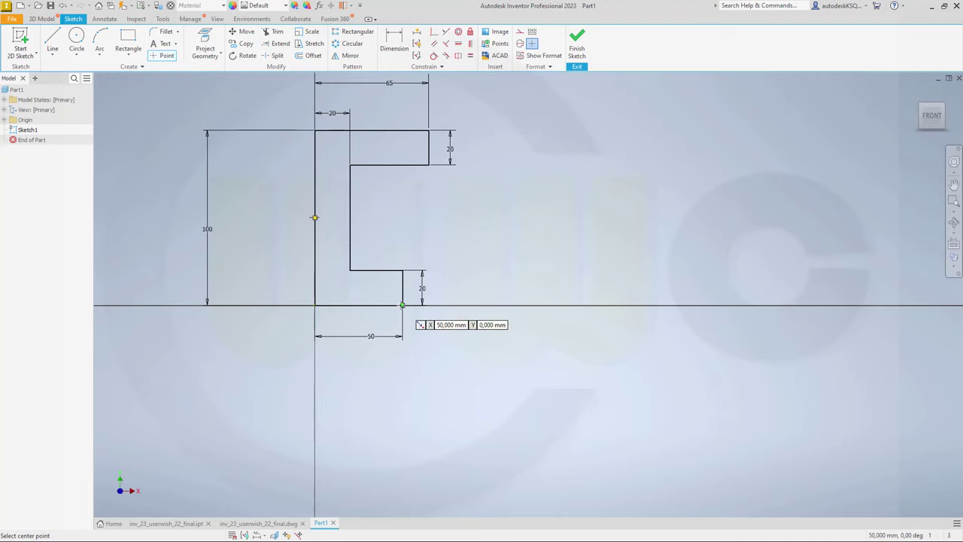
click(403, 305)
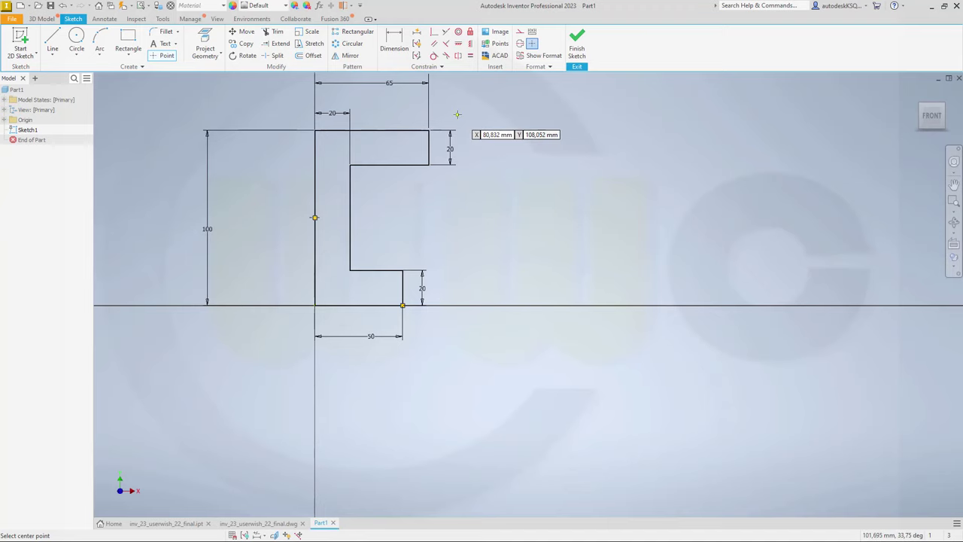
click(389, 130)
key(Escape)
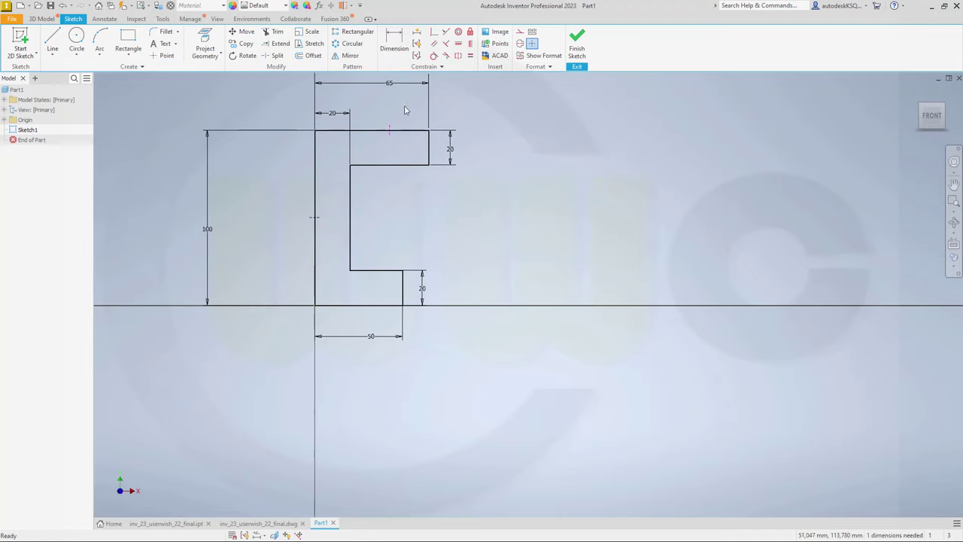
Dimension the top-edge point 50 mm from the left edge
click(166, 56)
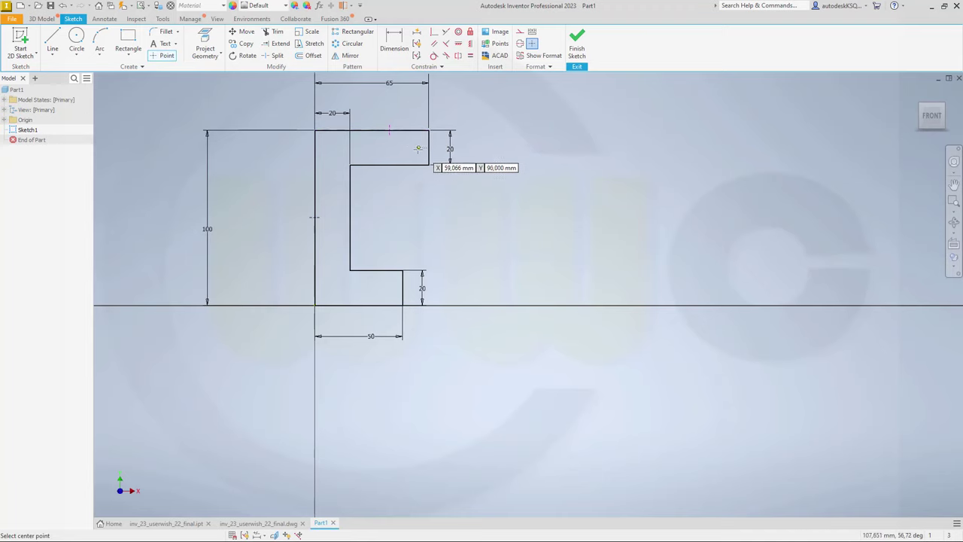
click(394, 41)
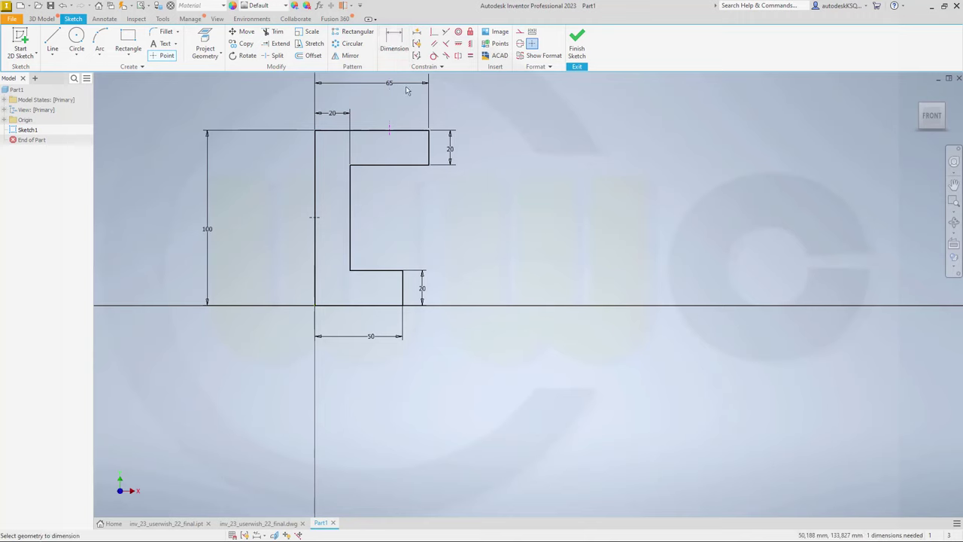
click(316, 140)
click(389, 130)
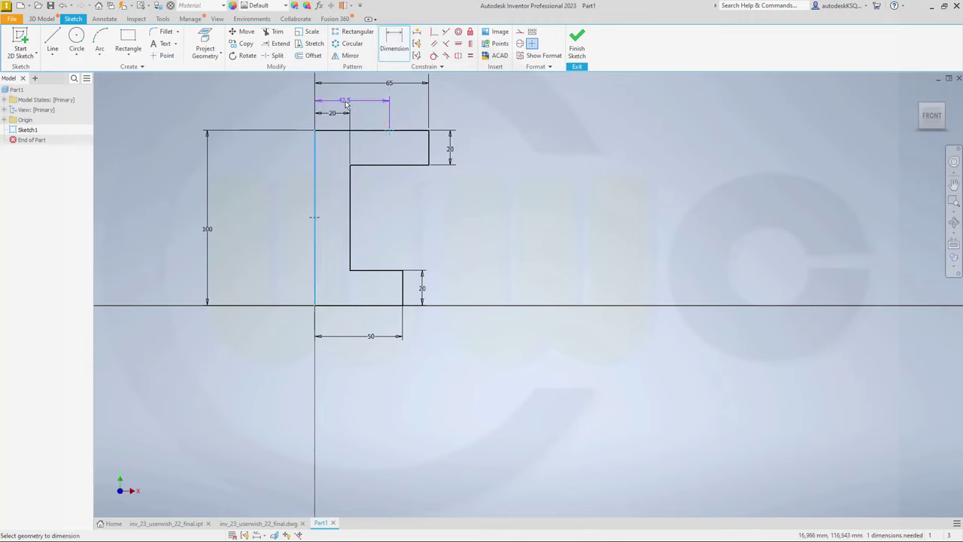
click(347, 105)
text(50)
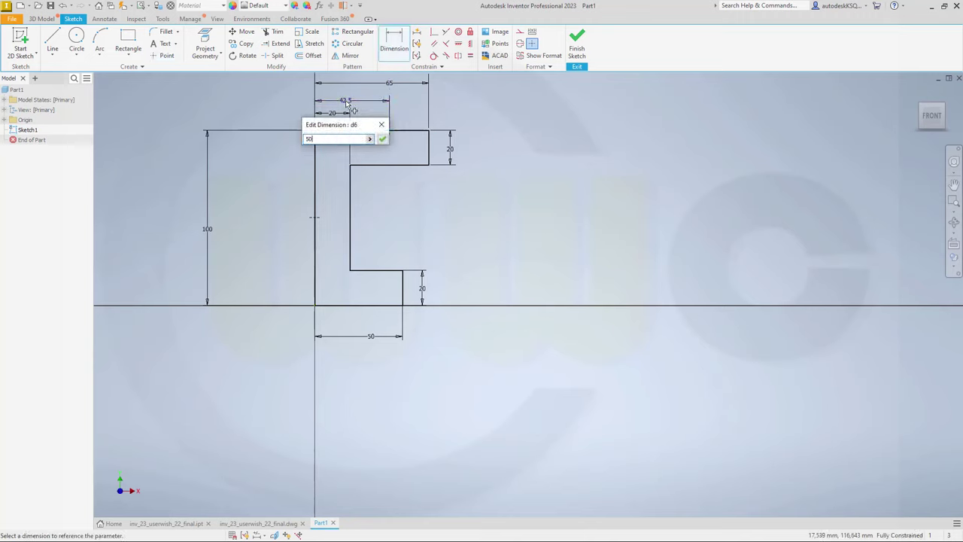
key(Return)
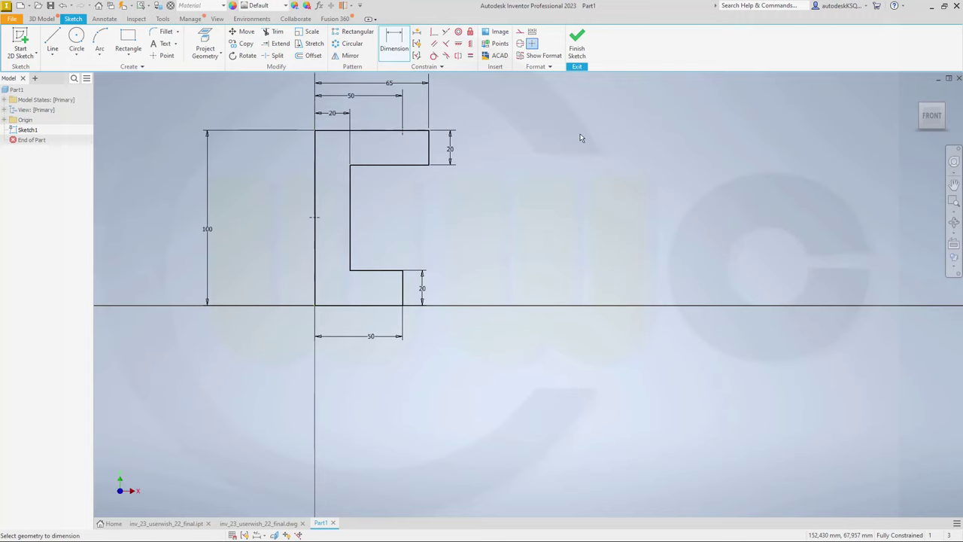
Finish Sketch1 and create Work Point1 to Work Point3 on the three sketch points
click(577, 53)
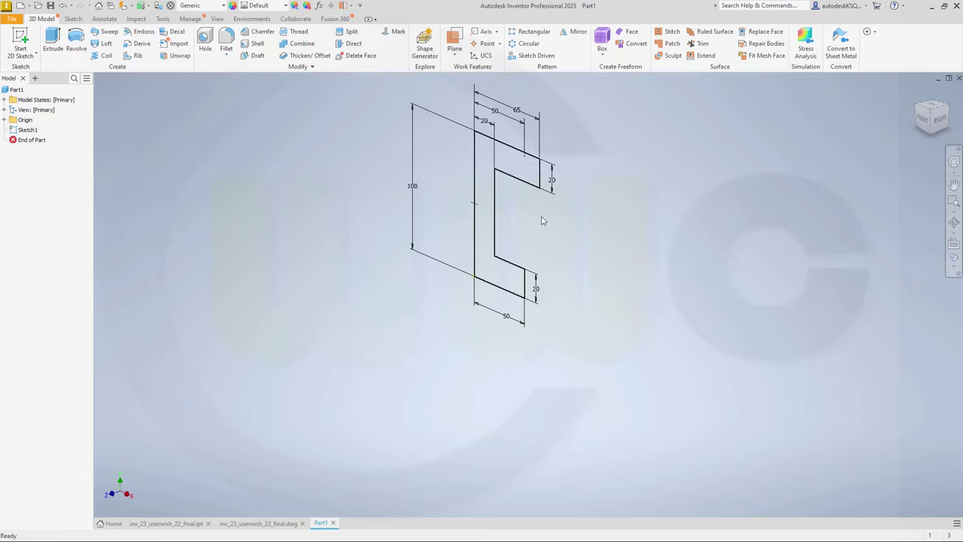
click(486, 43)
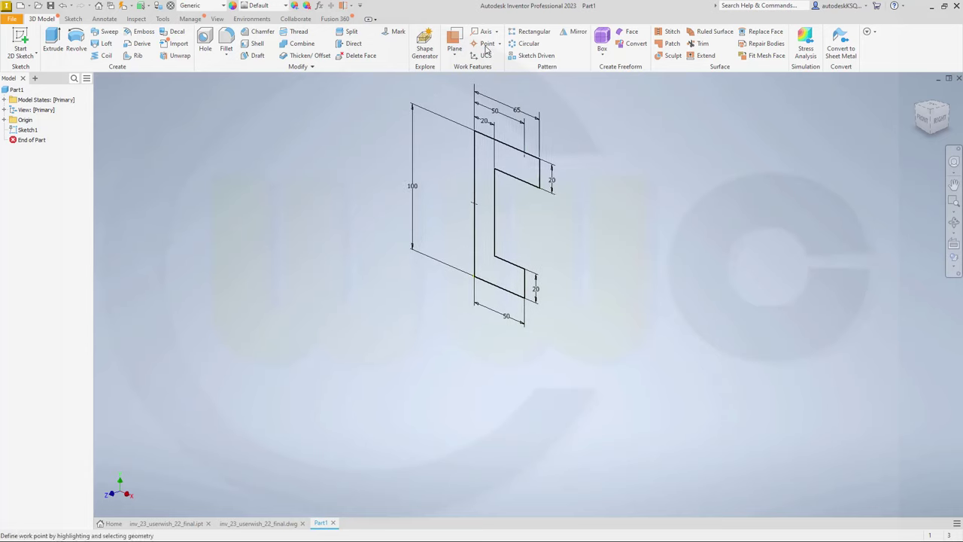
click(475, 207)
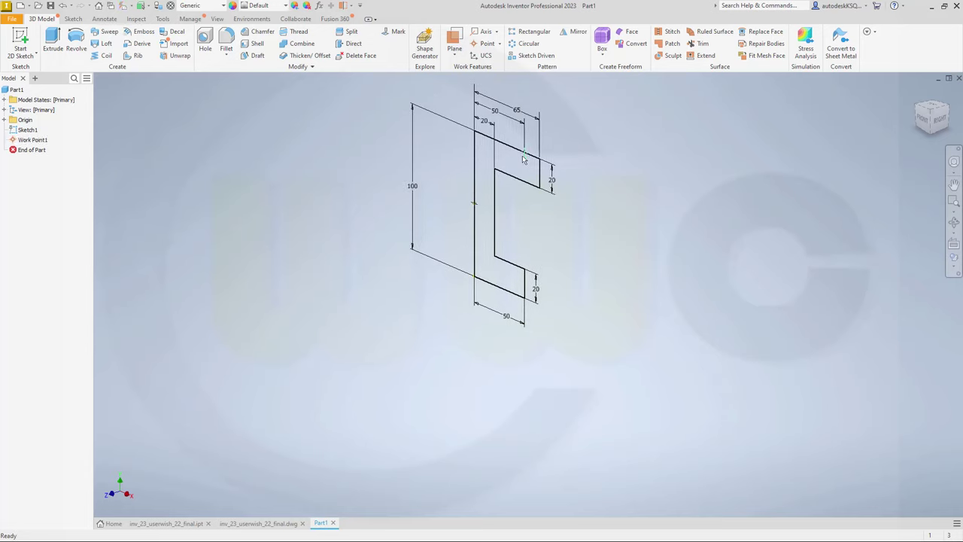
click(485, 42)
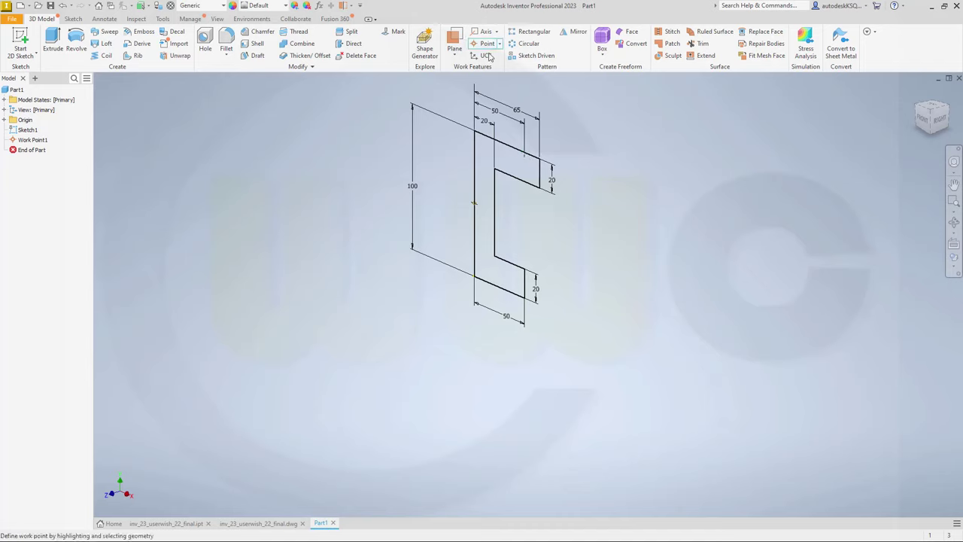
click(526, 156)
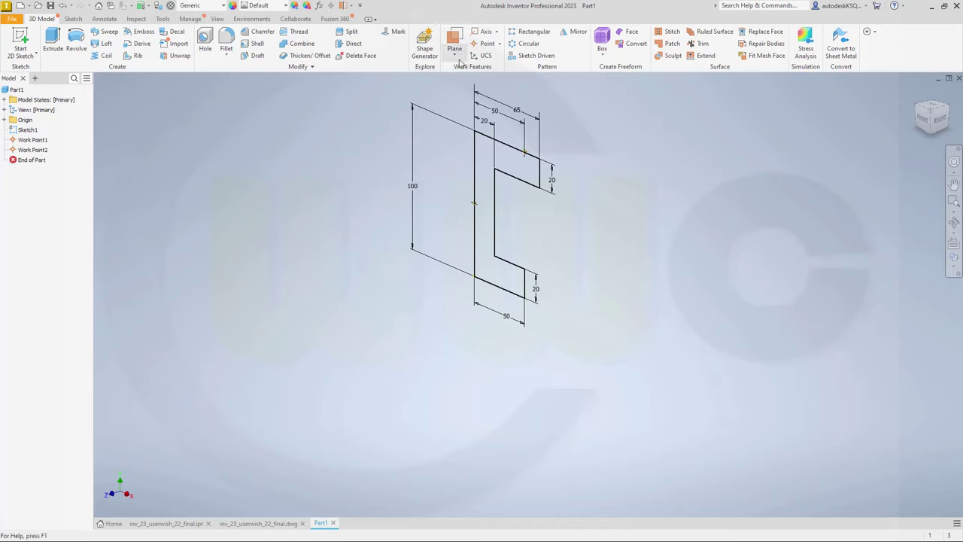
click(485, 44)
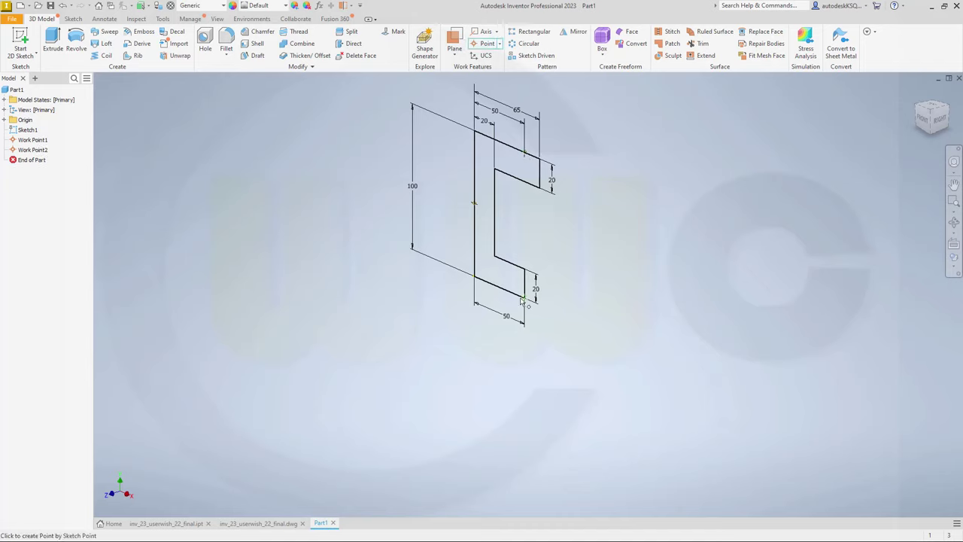
click(525, 300)
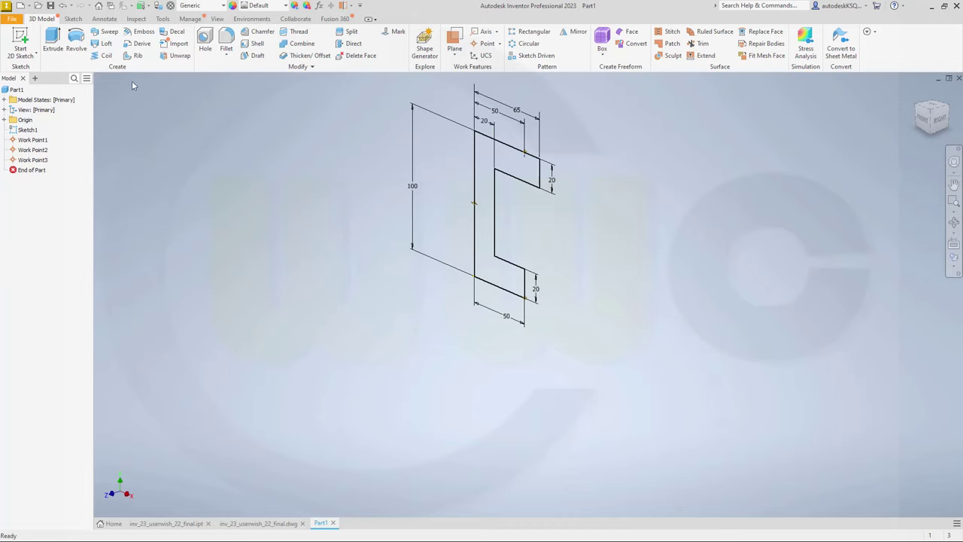
click(455, 43)
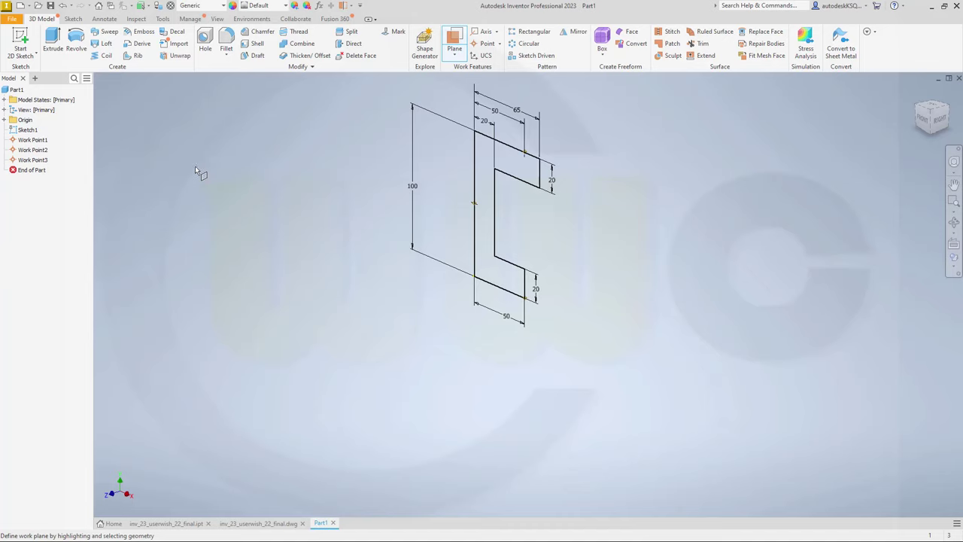
Create Work Plane1 offset 100 mm from the XZ Plane and move it above Sketch1
click(5, 121)
click(36, 141)
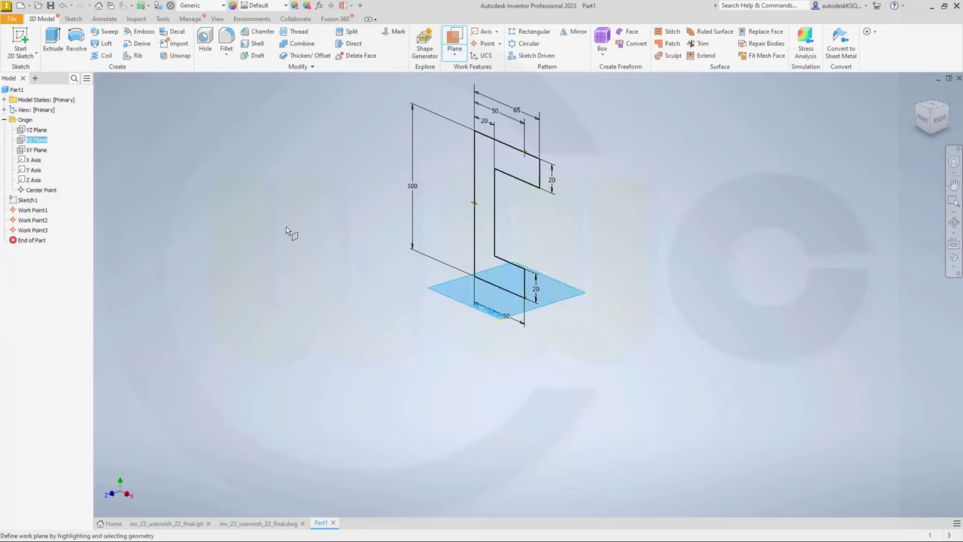
drag(386, 280, 388, 207)
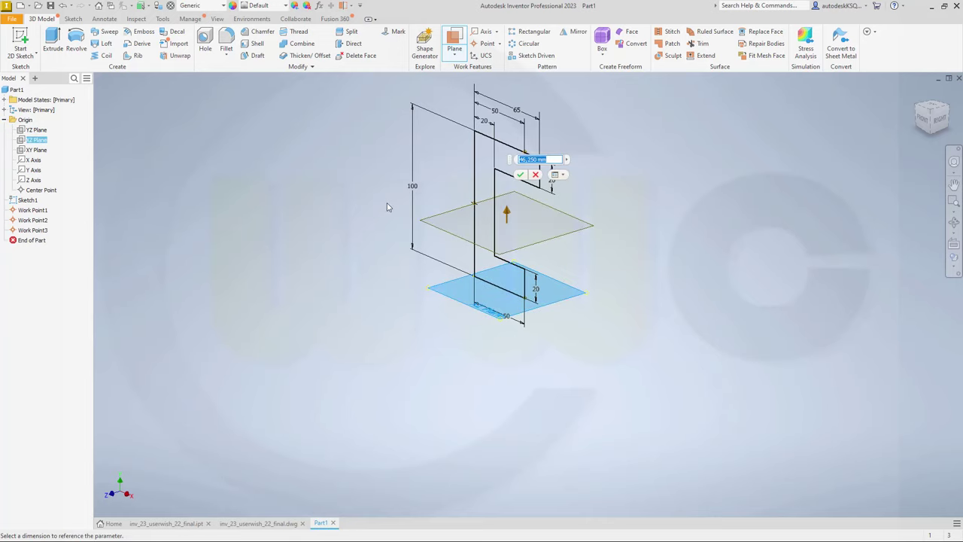
text(100)
key(Return)
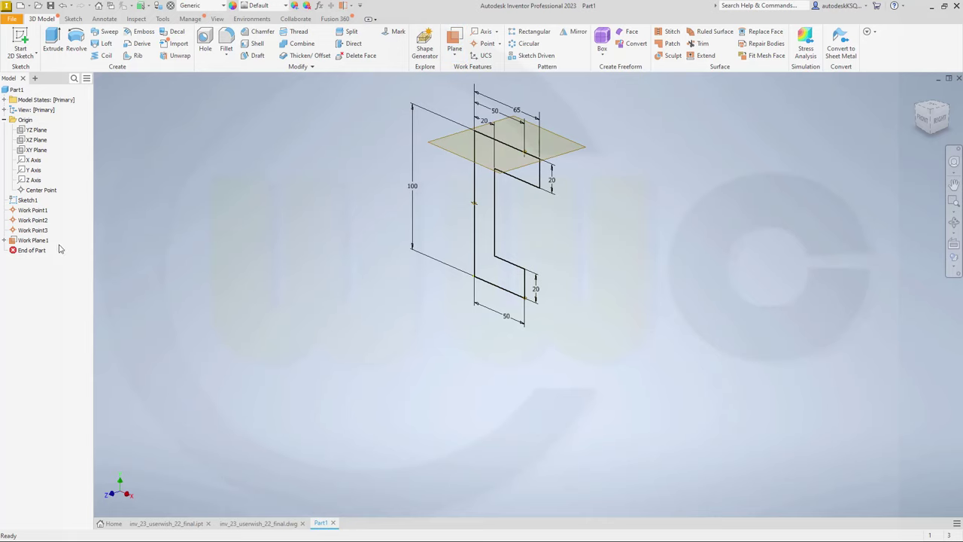
drag(35, 239, 40, 205)
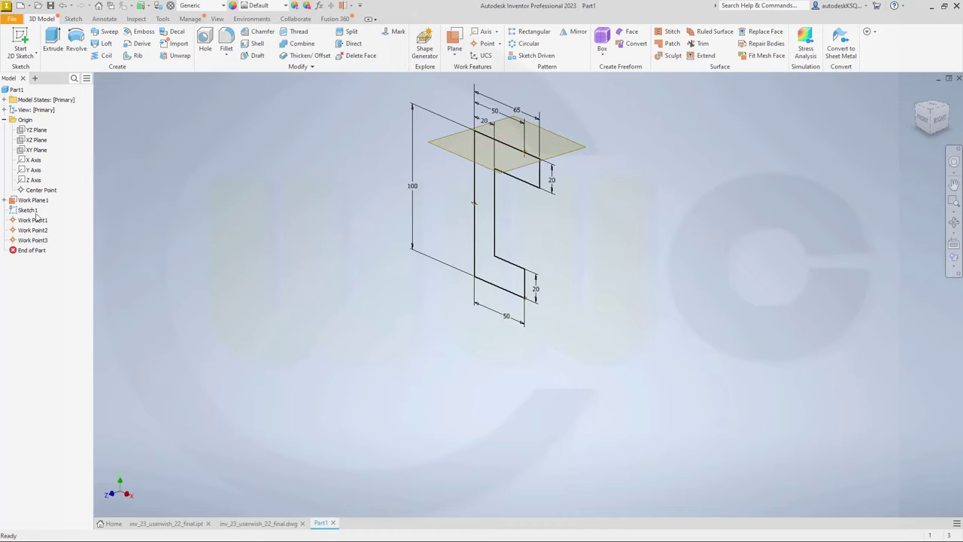
Edit Sketch1 and delete the 100 height dimension
double_click(30, 211)
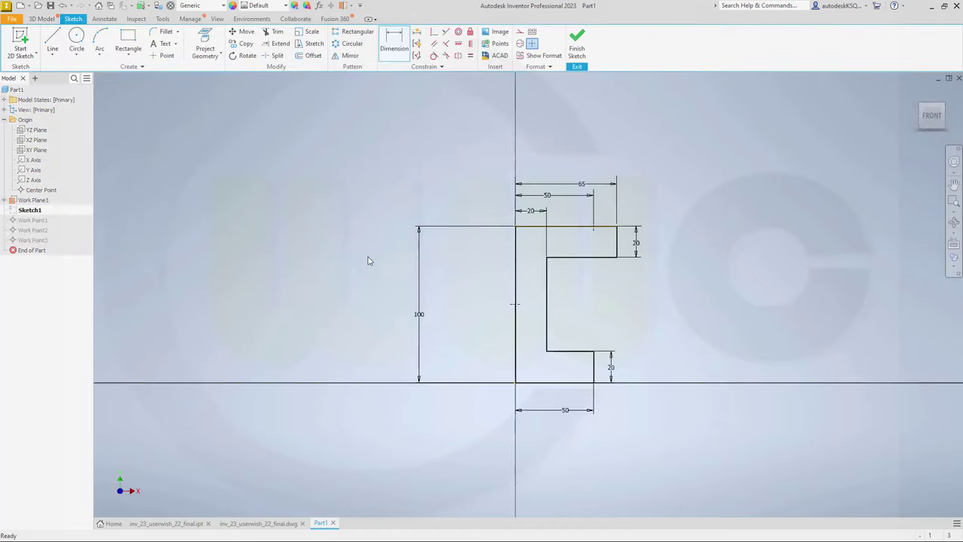
key(Escape)
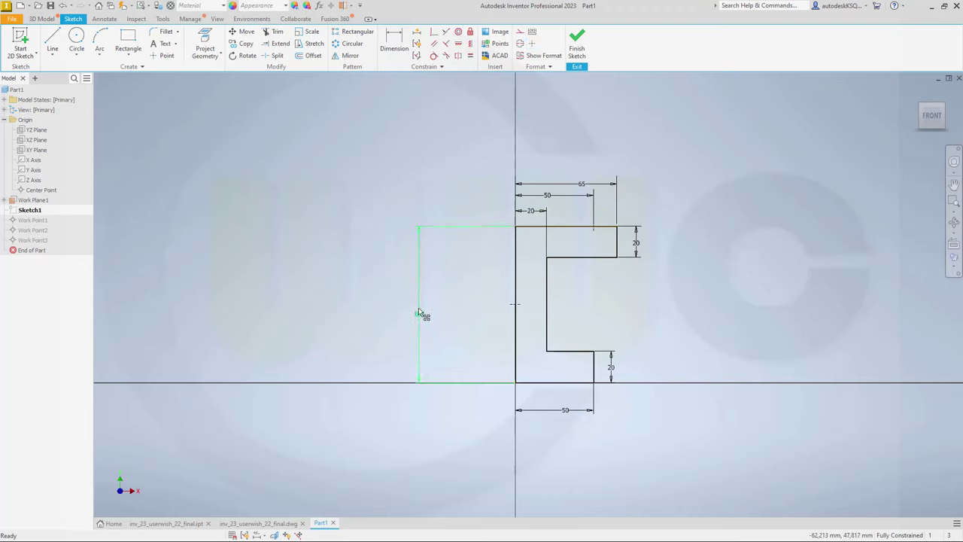
click(419, 312)
key(Delete)
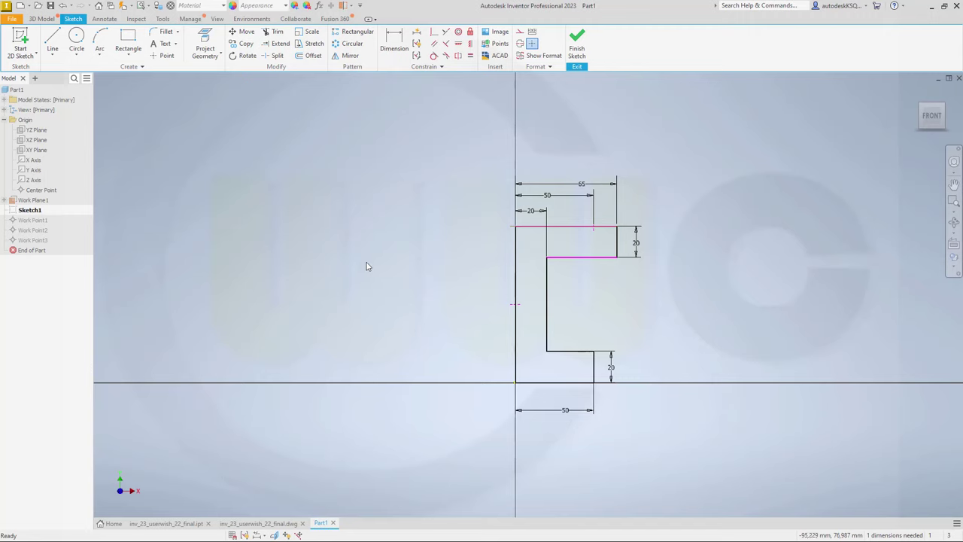
Project Work Plane1, make the profile symmetric about it, and finish the sketch
click(207, 42)
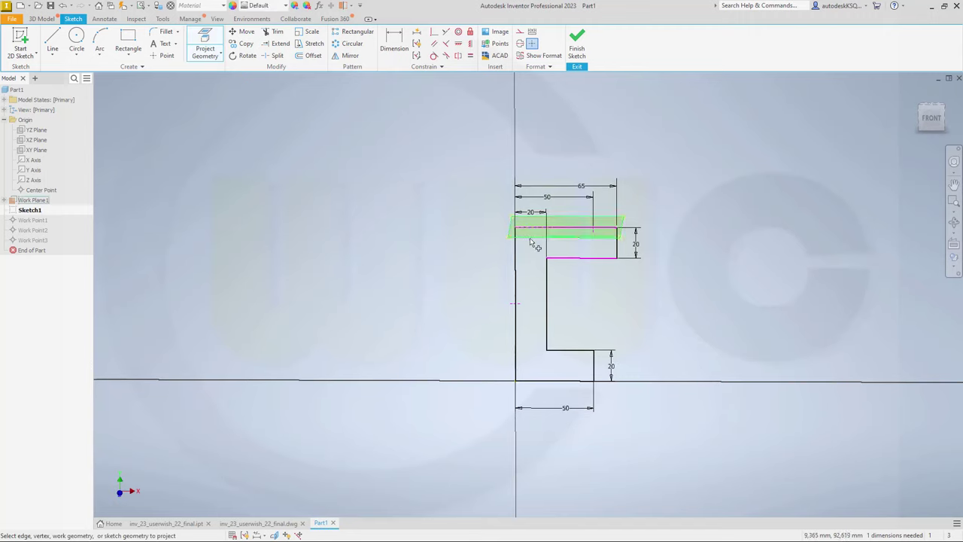
click(445, 32)
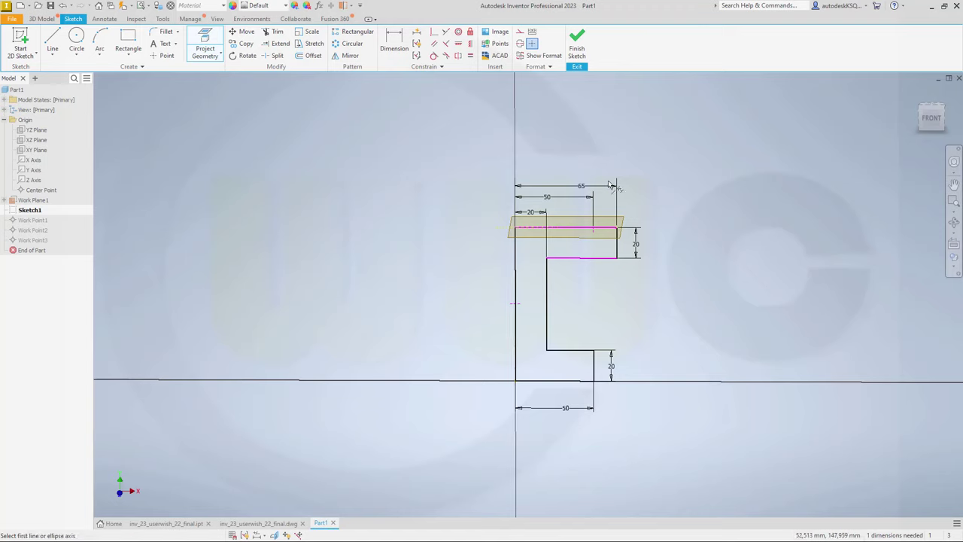
click(583, 240)
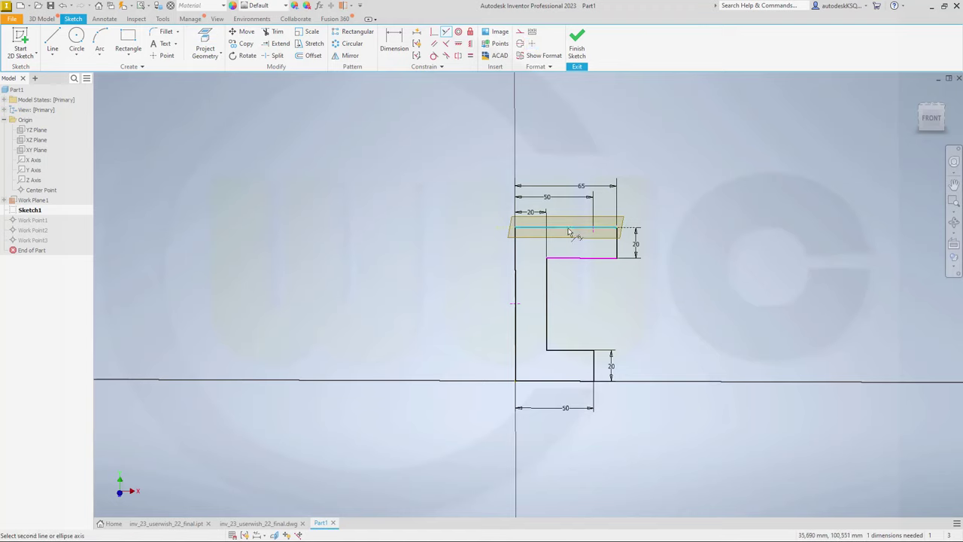
click(514, 233)
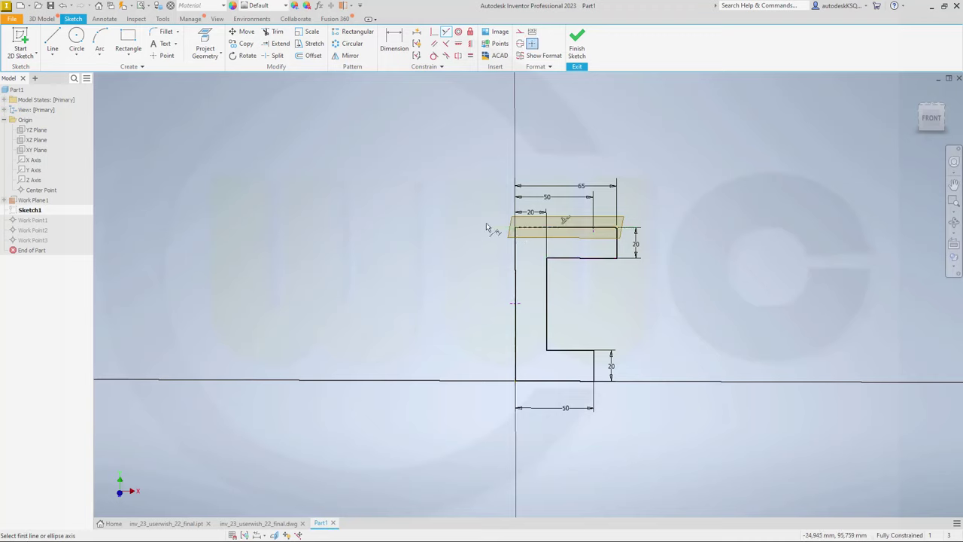
click(577, 50)
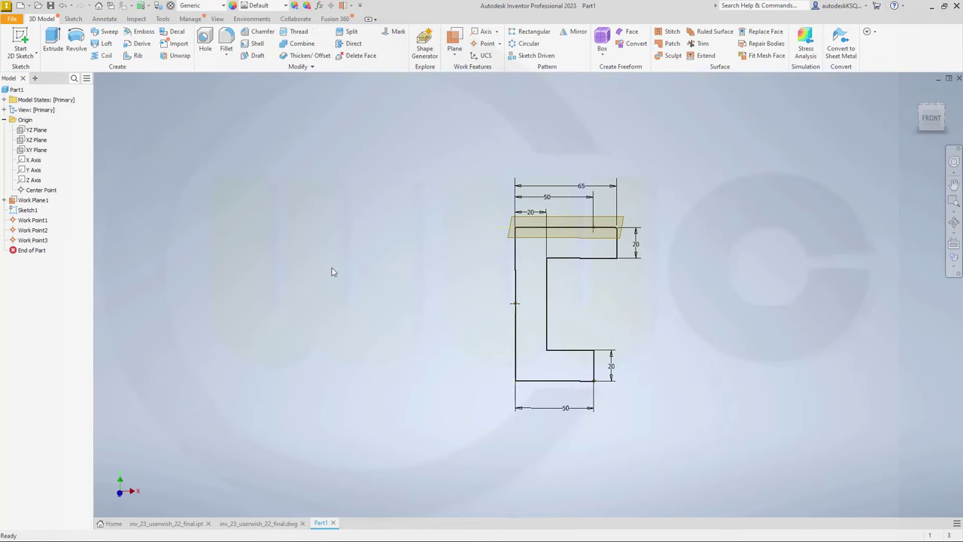
Extrude Sketch1's C-shaped profile symmetrically with Distance A 55 to create Extrusion1
mouse_move(332, 271)
shift+middle_down()
mouse_move(329, 233)
mouse_move(308, 248)
mouse_move(346, 274)
shift+middle_up()
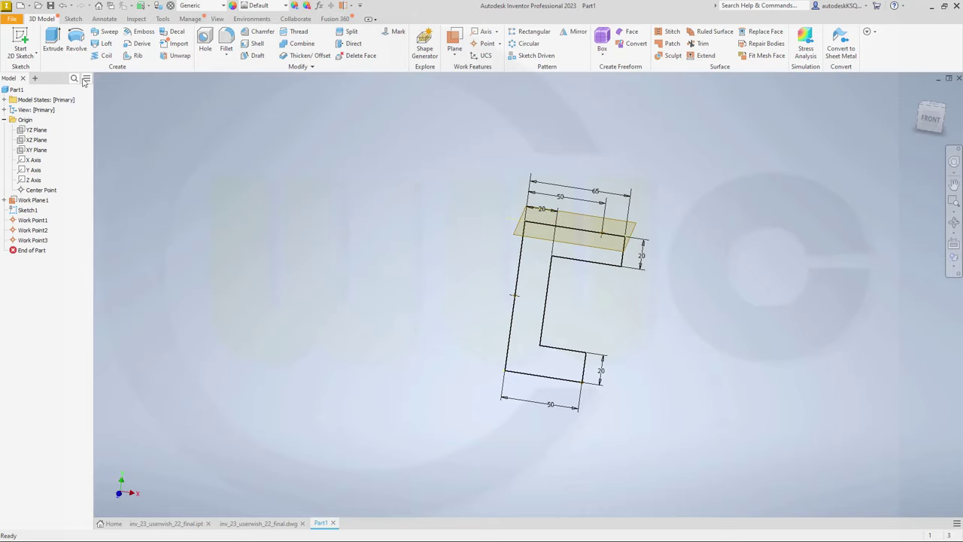
click(53, 39)
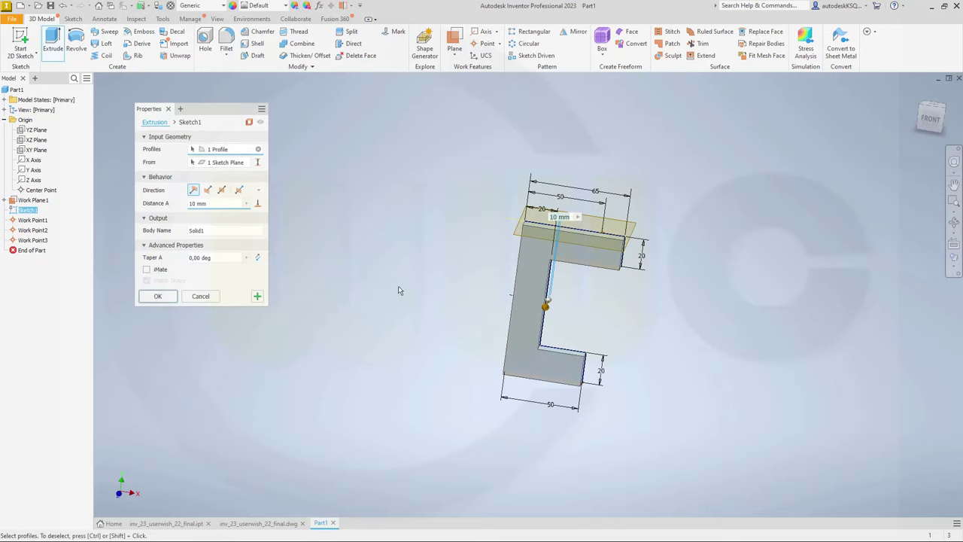
click(221, 190)
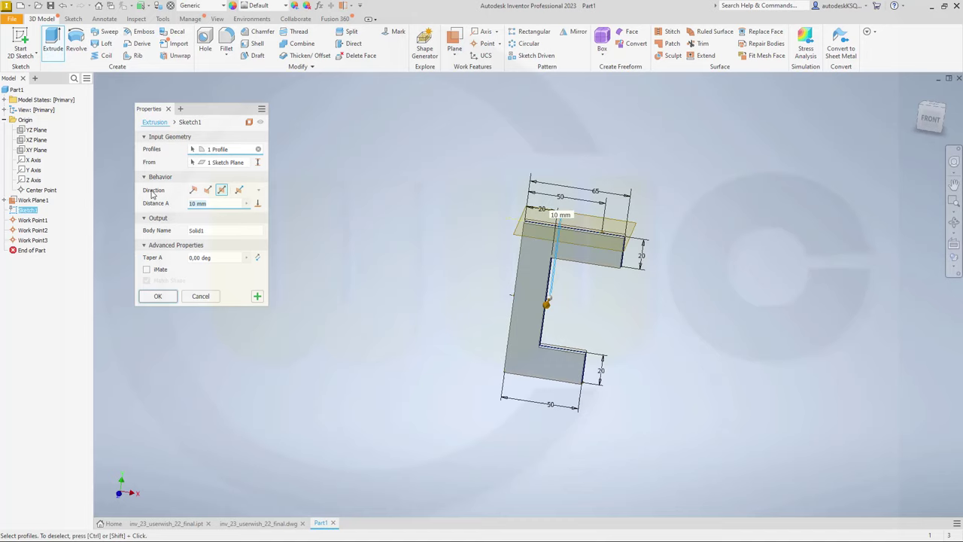
text(55)
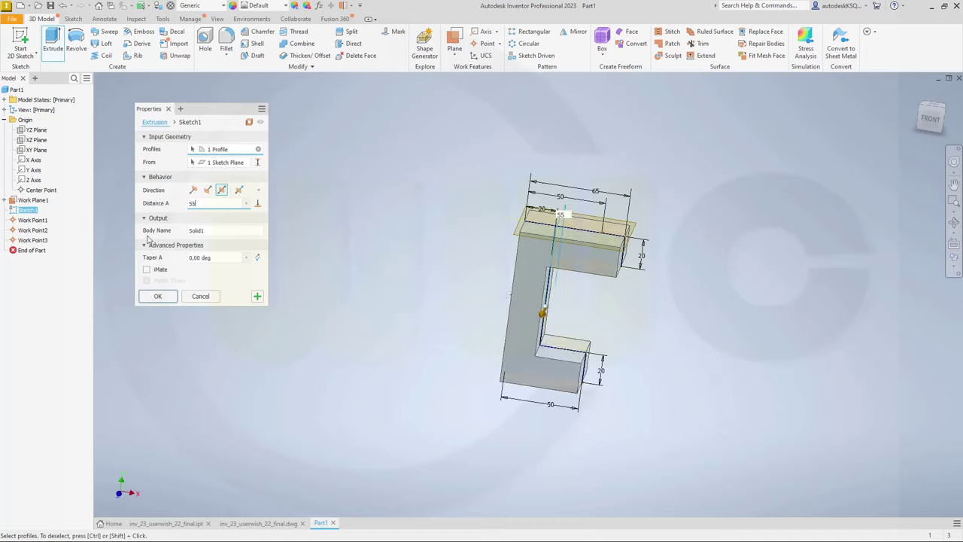
click(158, 296)
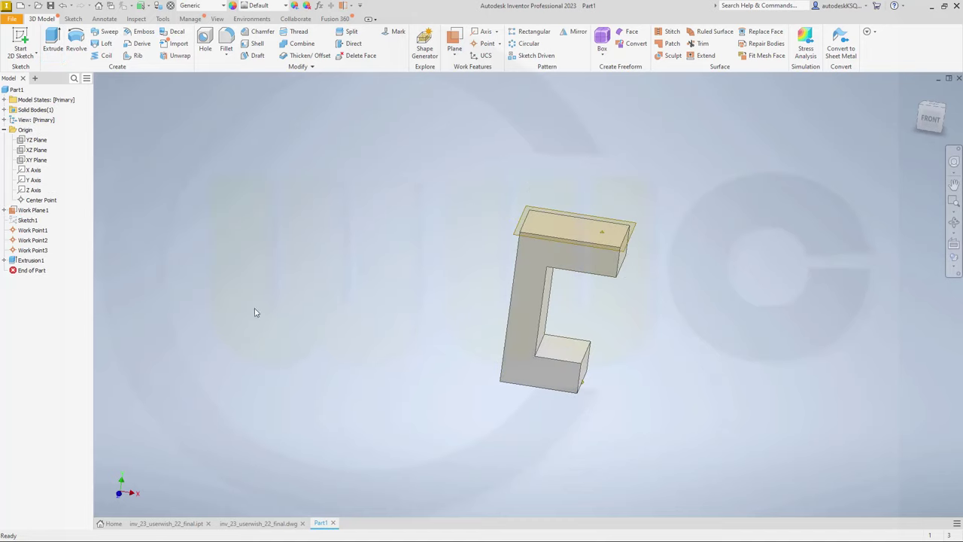
Orbit the extruded C-bracket to inspect it from other angles
shift+middle_drag(342, 356, 373, 337)
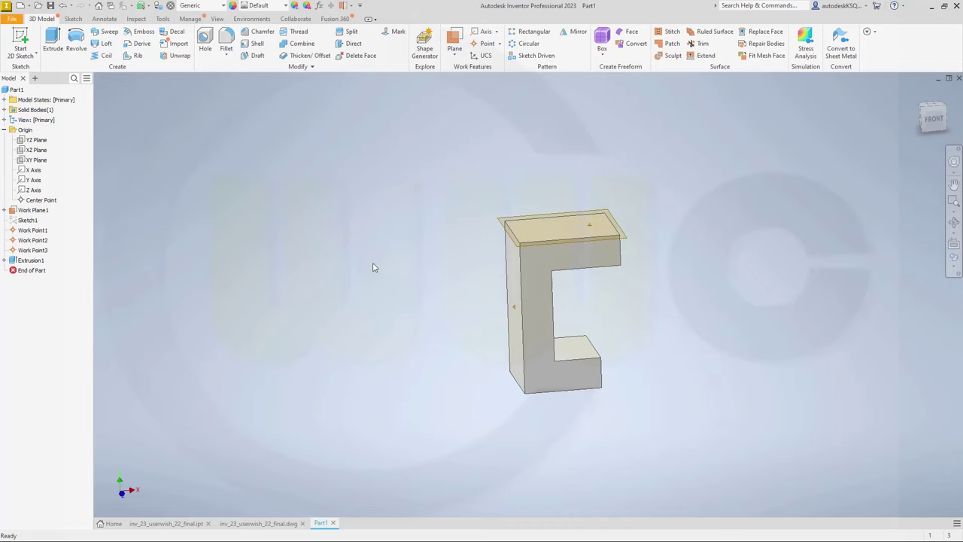
mouse_move(372, 269)
shift+middle_down()
mouse_move(449, 260)
mouse_move(451, 232)
mouse_move(443, 259)
mouse_move(411, 278)
mouse_move(391, 253)
mouse_move(371, 271)
mouse_move(382, 272)
shift+middle_up()
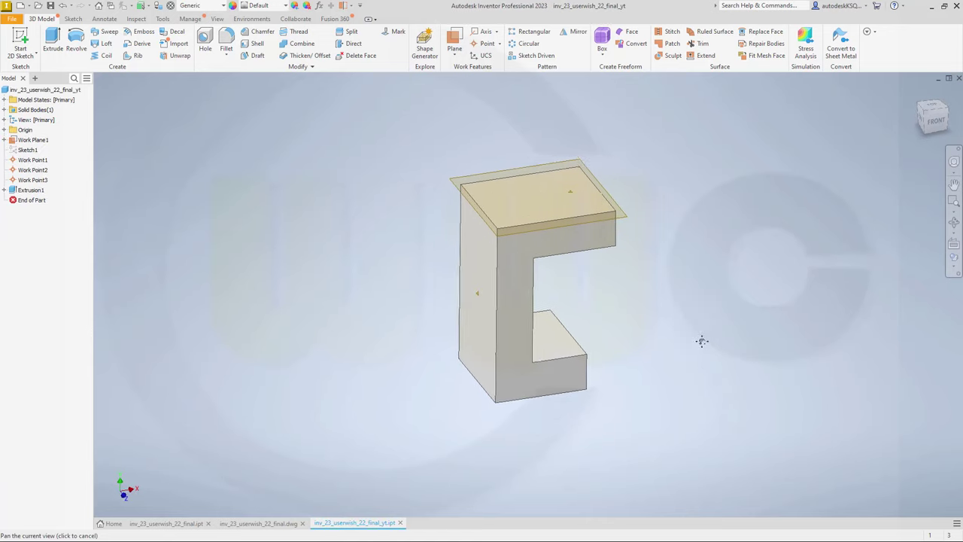
Create Work Plane2 midway between the XZ Plane and the bracket face
click(455, 39)
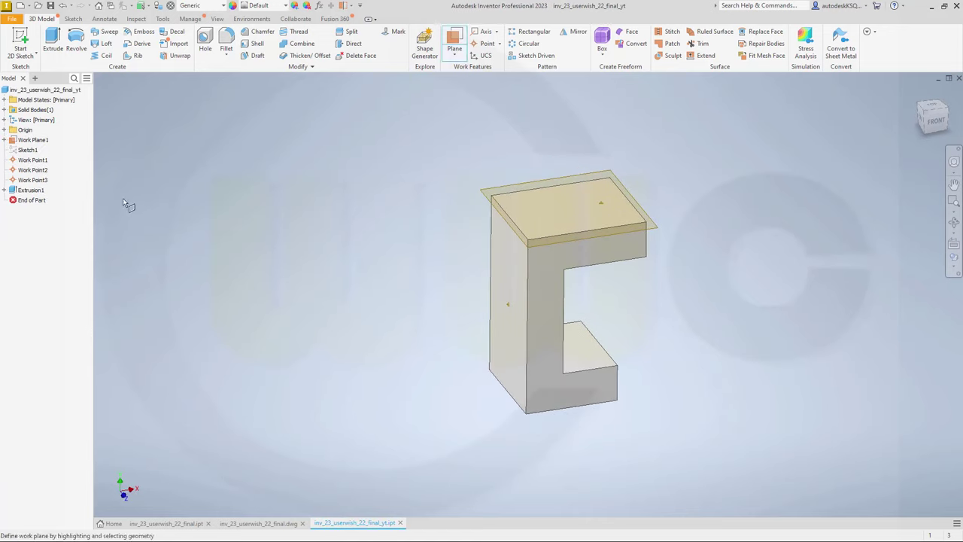
click(4, 130)
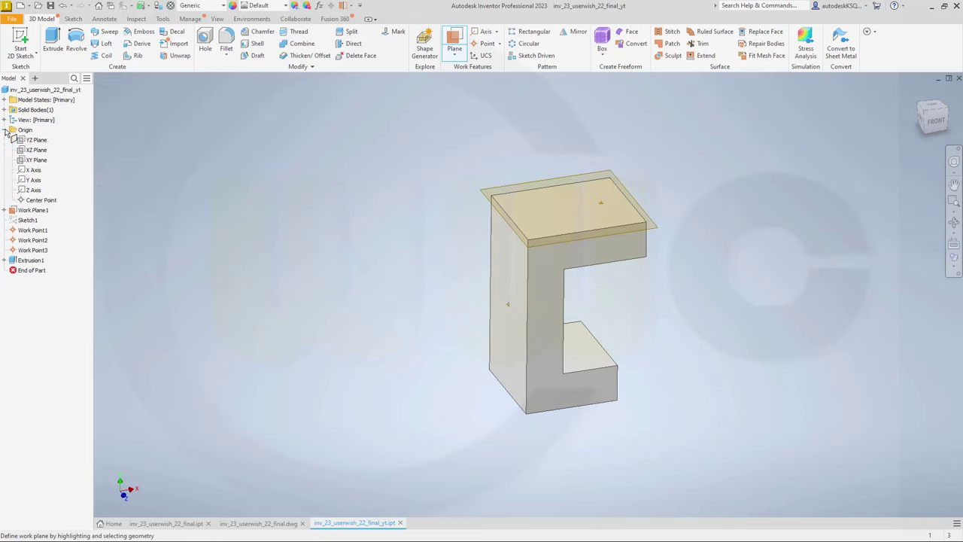
click(41, 152)
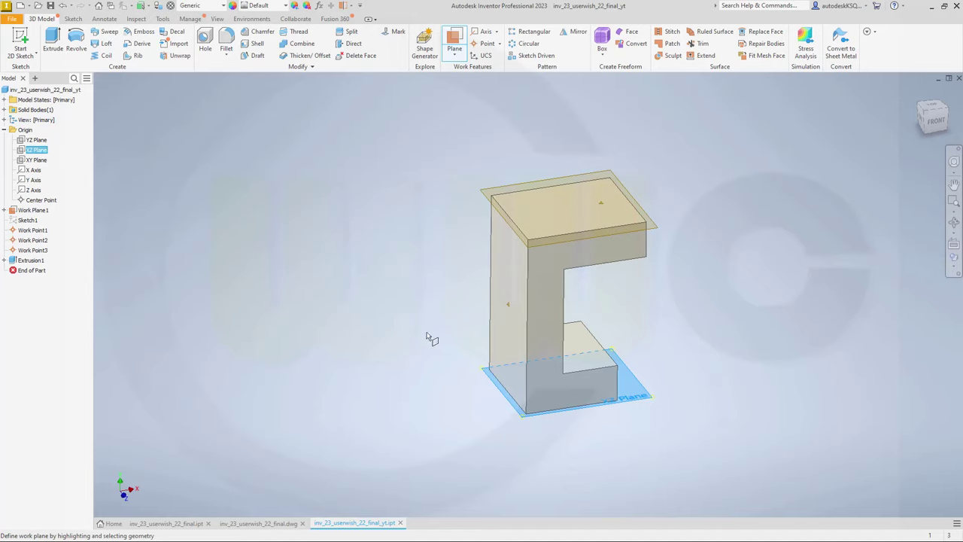
click(513, 308)
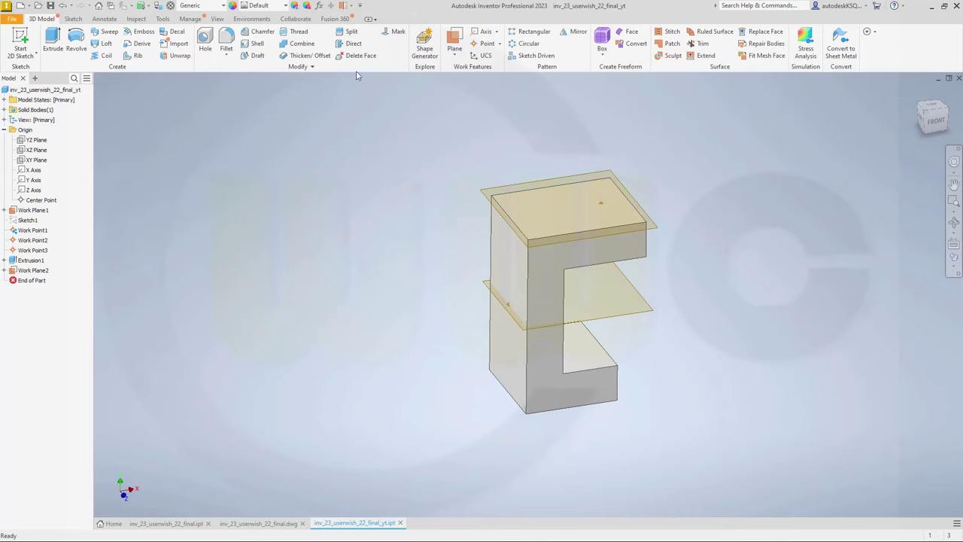
click(351, 34)
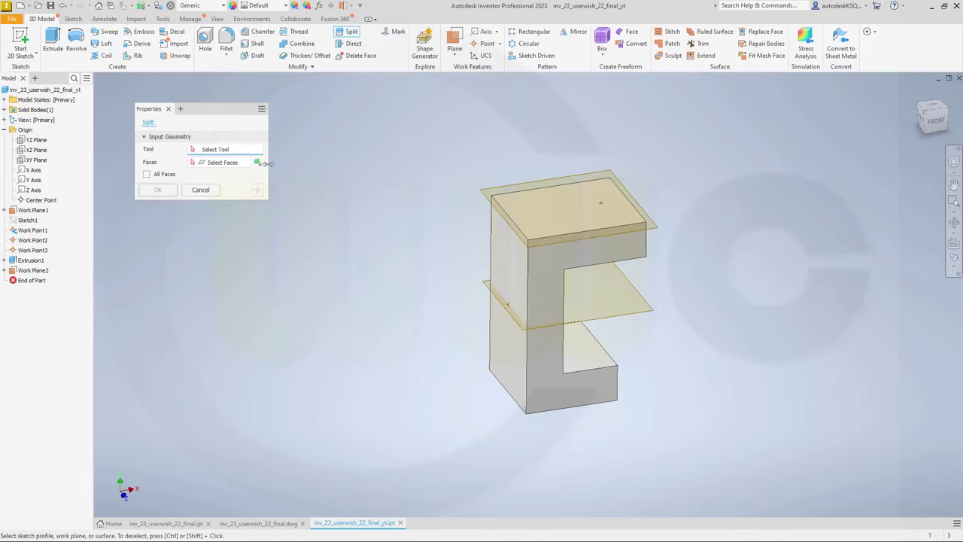
Split the whole solid body at Work Plane2
click(258, 163)
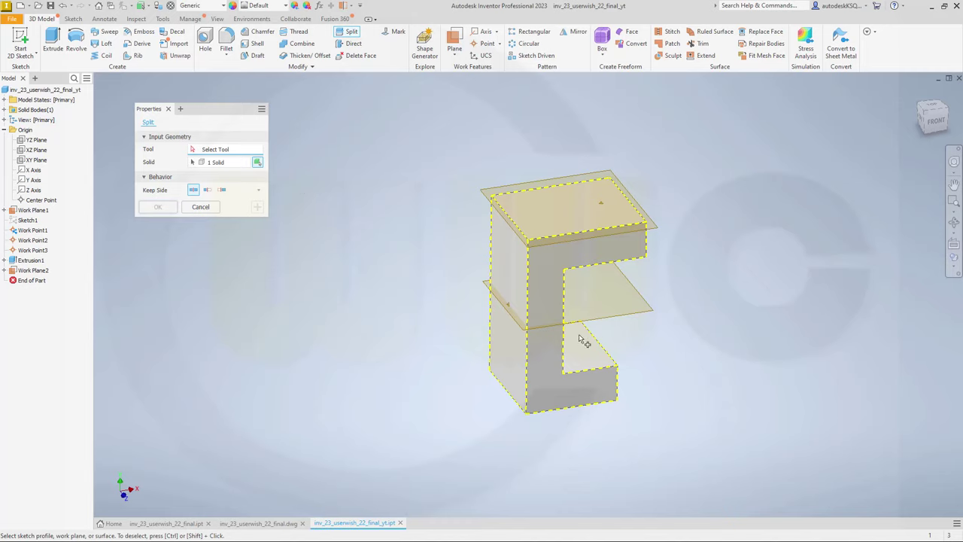
click(605, 324)
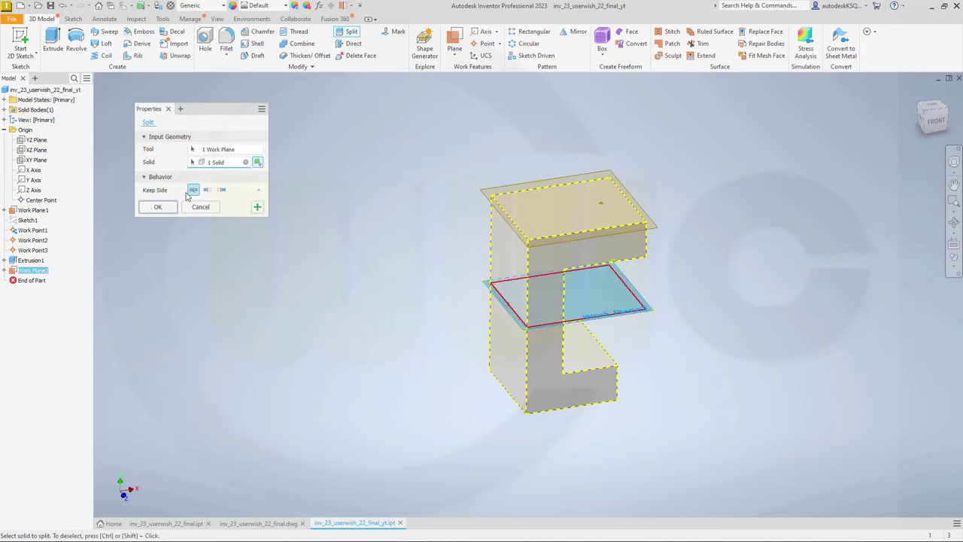
click(159, 207)
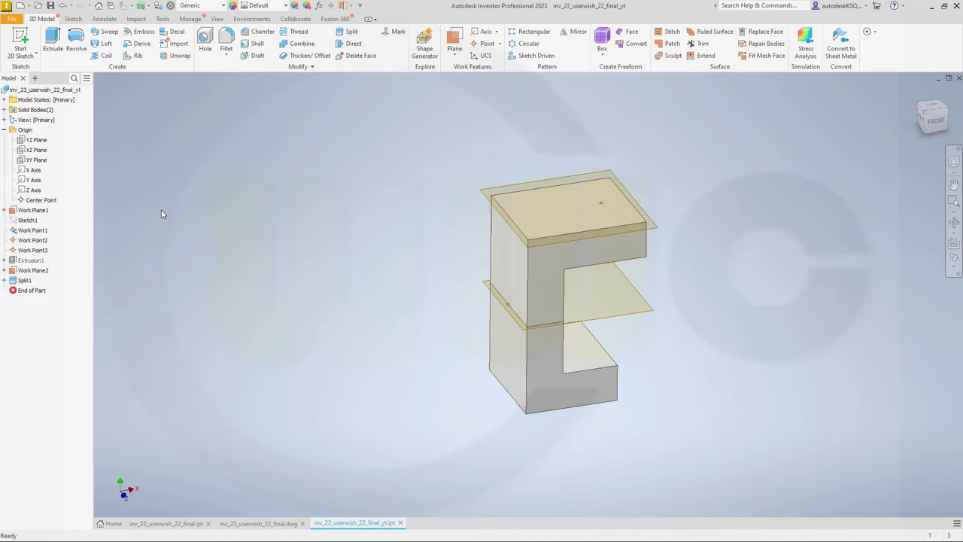
Rename solid body Solid2 to 'top' and Solid3 to 'bottom'
click(4, 109)
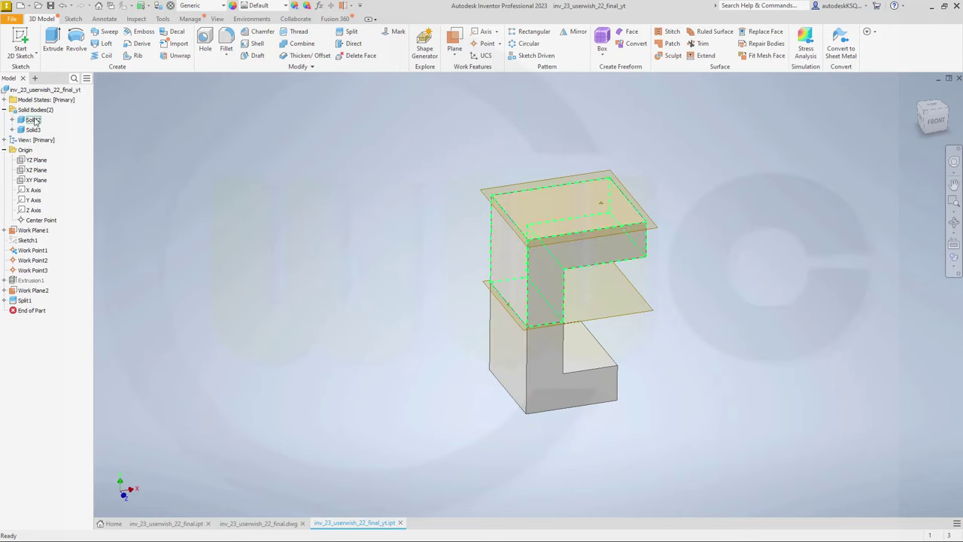
click(33, 120)
click(33, 121)
text(1op)
click(38, 131)
click(39, 133)
text(bottom)
key(Return)
Hide the bottom body, Work Plane1 and Work Plane2 from the model view
right_click(35, 131)
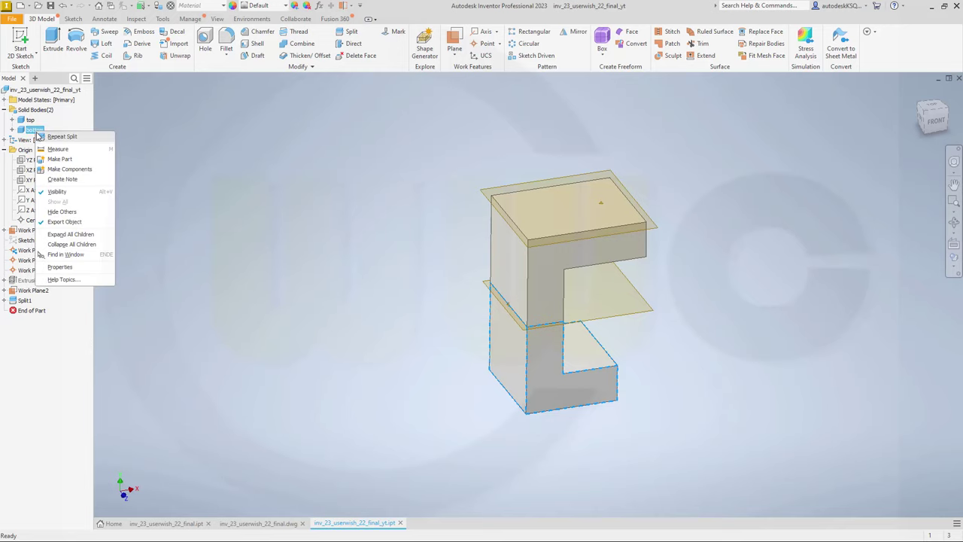
click(55, 192)
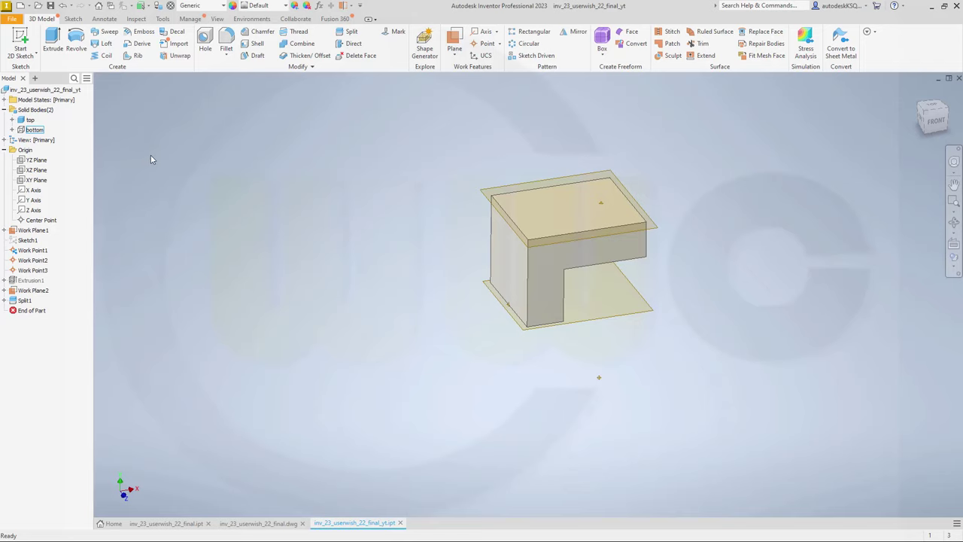
right_click(43, 230)
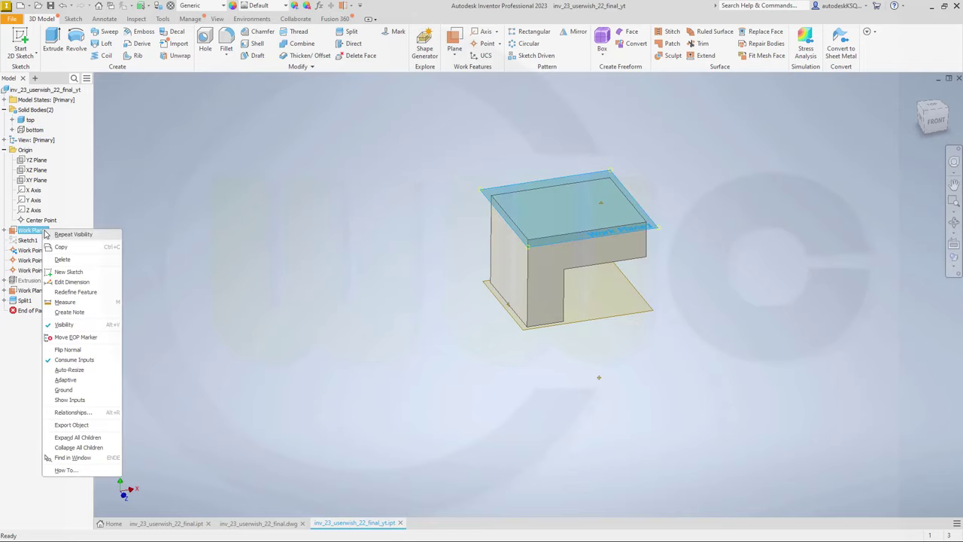
click(68, 326)
right_click(51, 291)
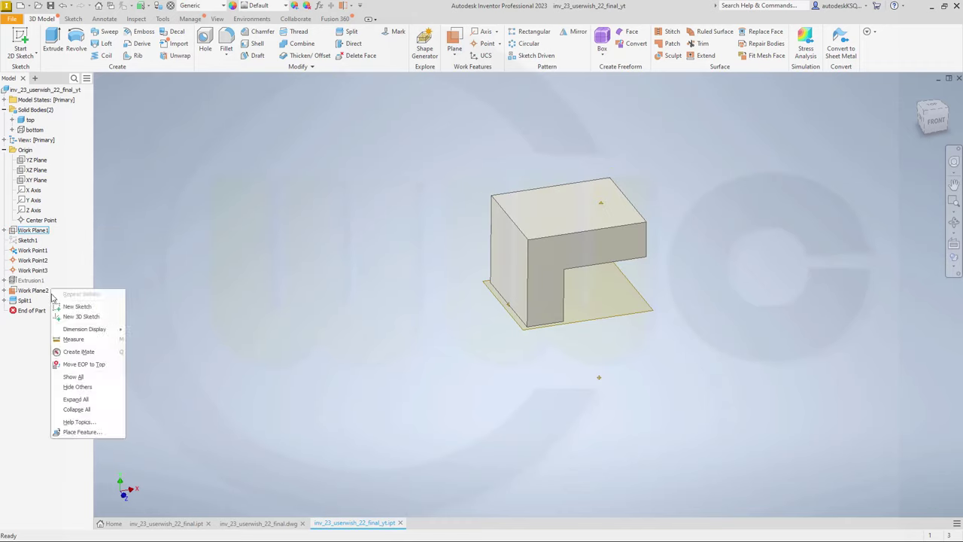
click(42, 293)
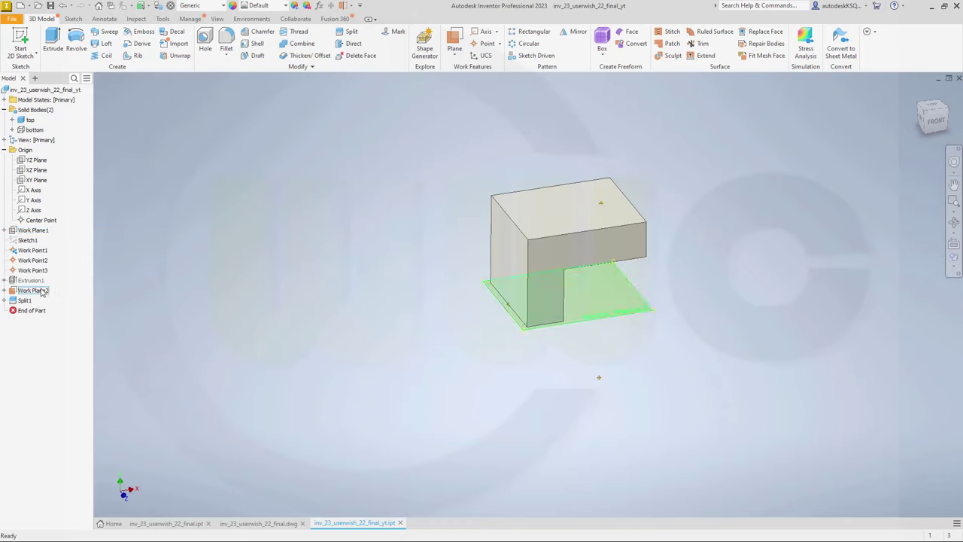
click(42, 293)
right_click(41, 292)
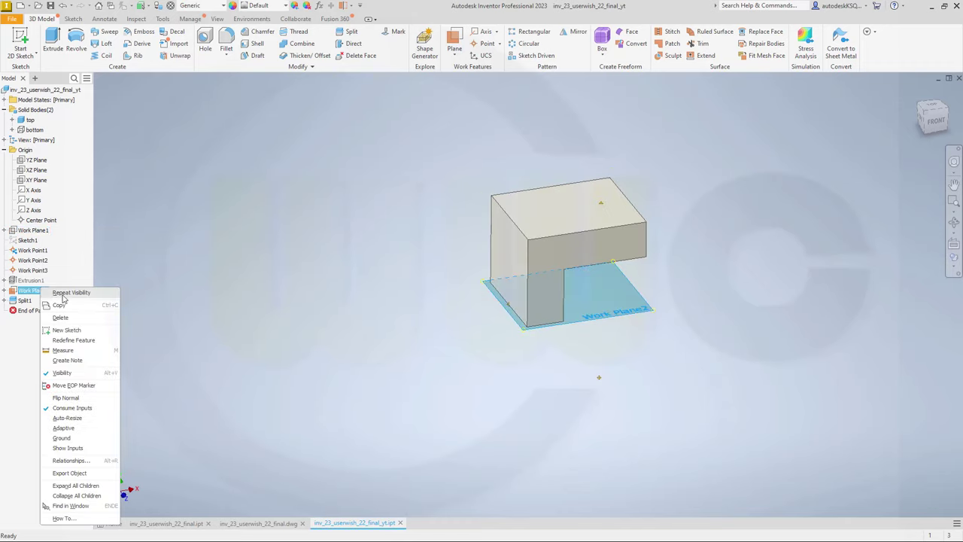
click(63, 373)
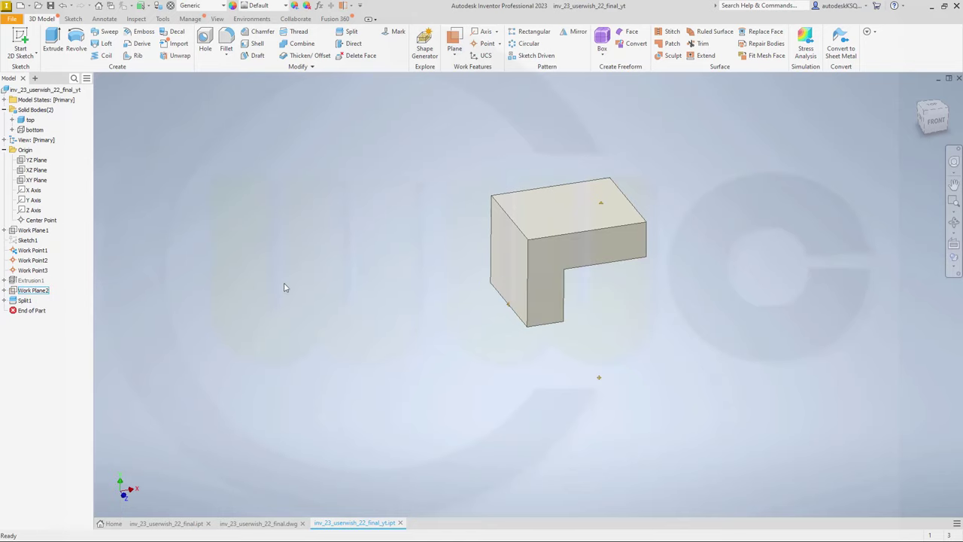
click(257, 43)
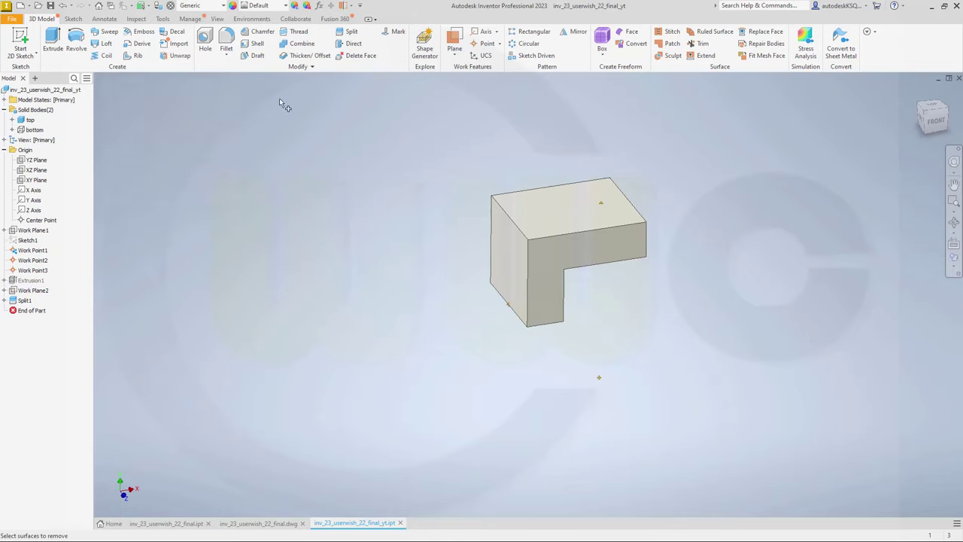
Mark the block's left side, top and bottom faces for removal with 6 mm shell thickness
click(506, 269)
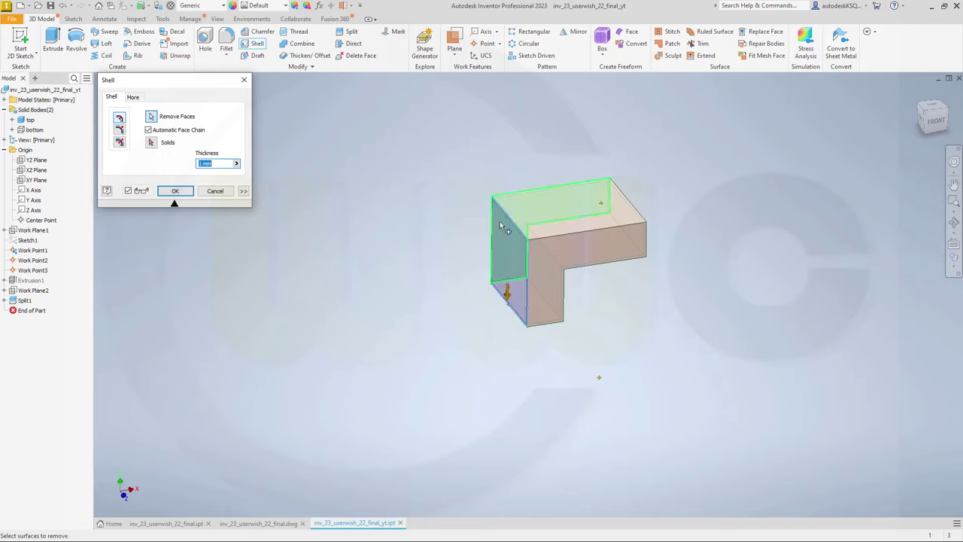
click(570, 216)
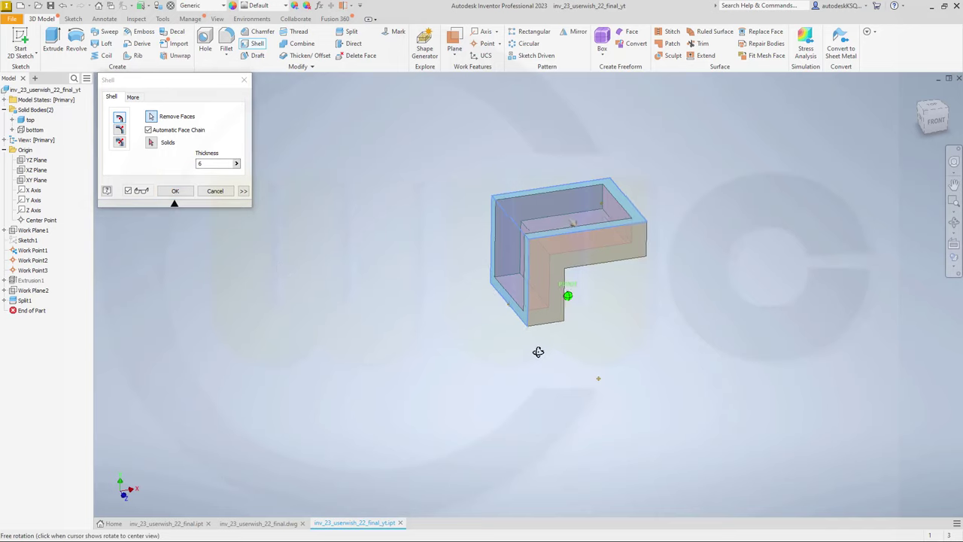
shift+middle_drag(537, 350, 530, 297)
click(530, 297)
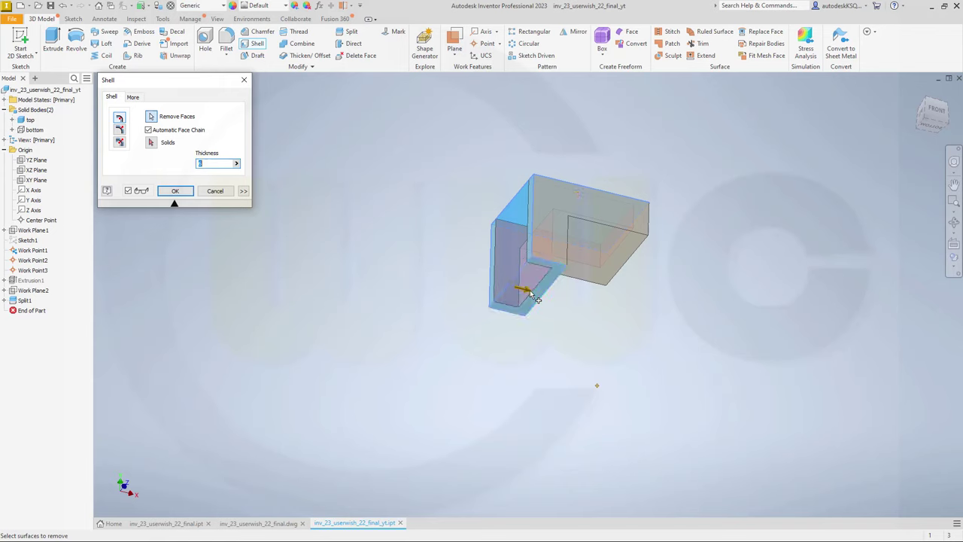
shift+middle_drag(617, 329, 535, 369)
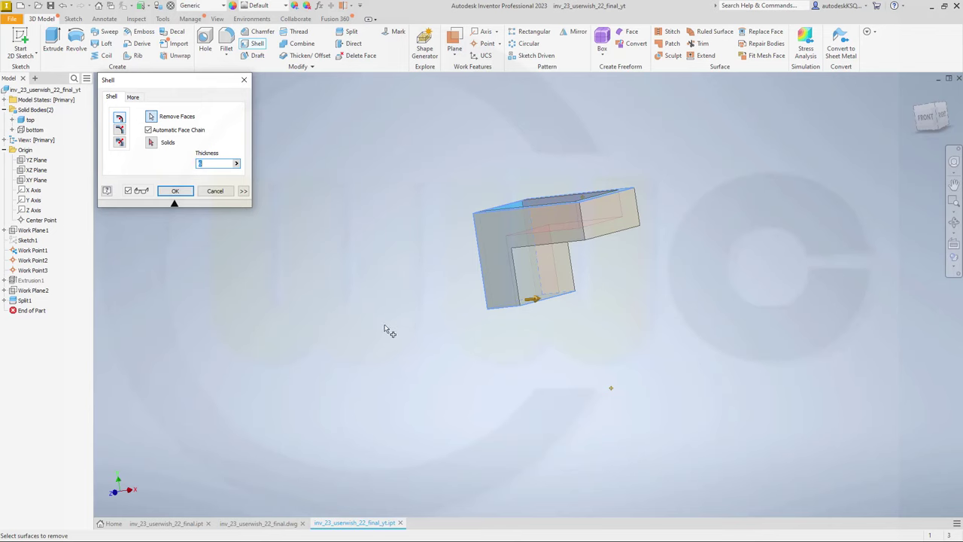
shift+middle_drag(389, 329, 362, 291)
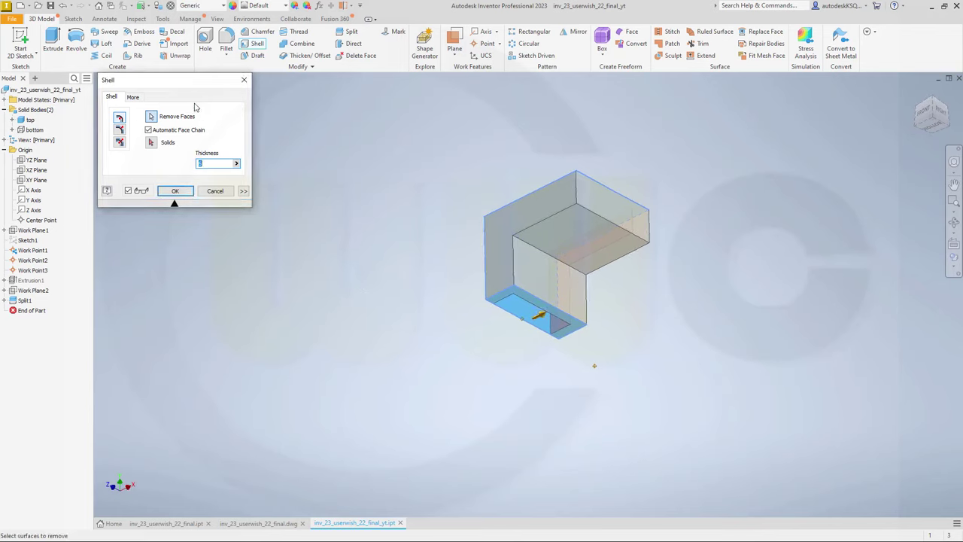
Add a unique face thickness of 15 for the first face
click(243, 191)
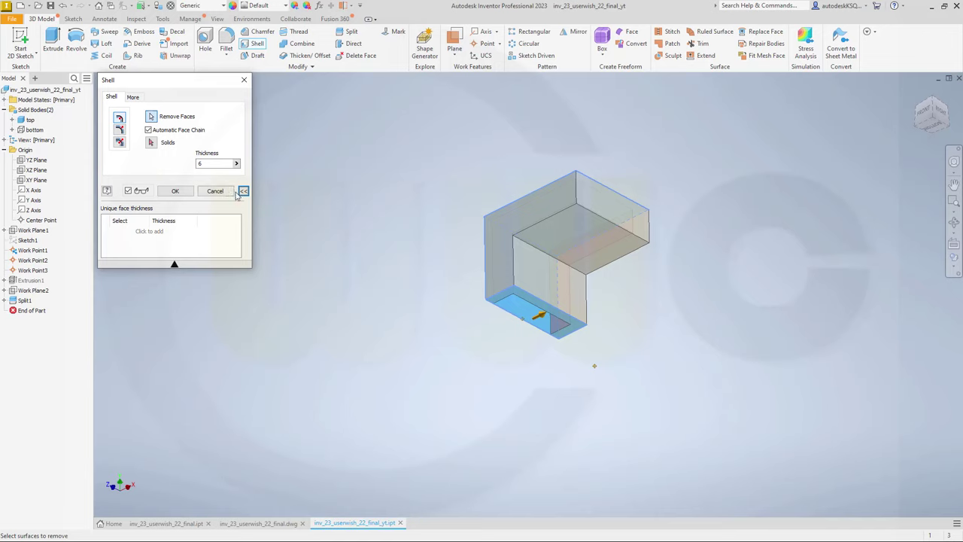
click(150, 231)
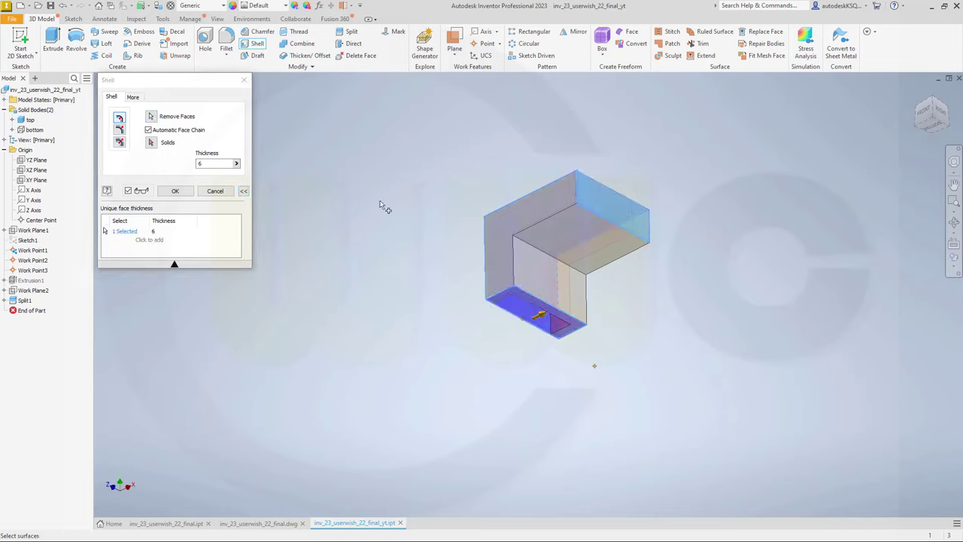
click(167, 231)
text(15)
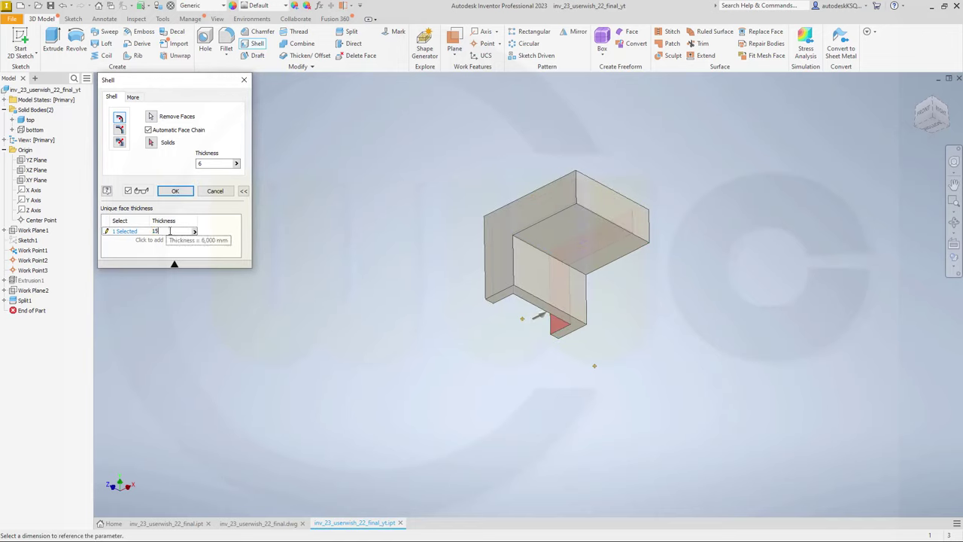
key(Return)
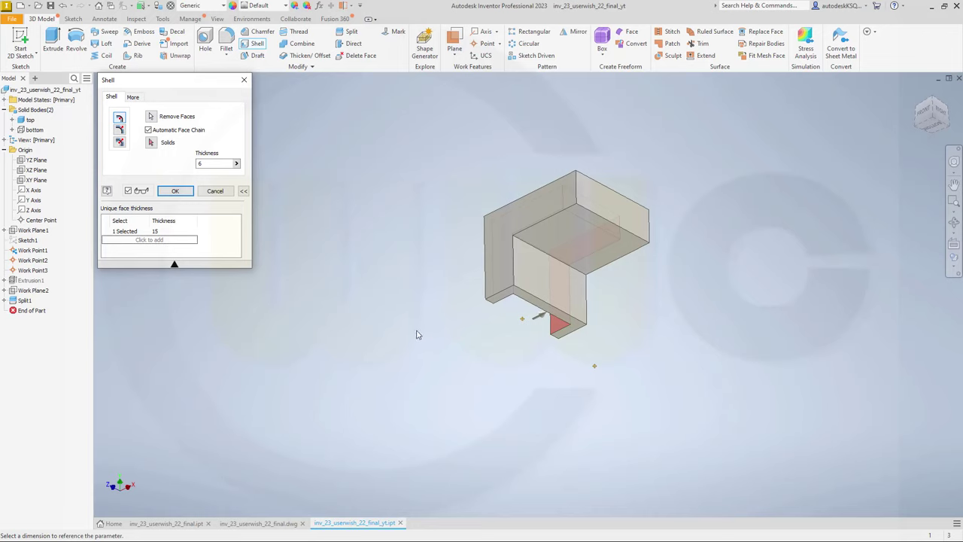
Add two more face overrides of 7 each, including the top face, and apply Shell1
click(161, 241)
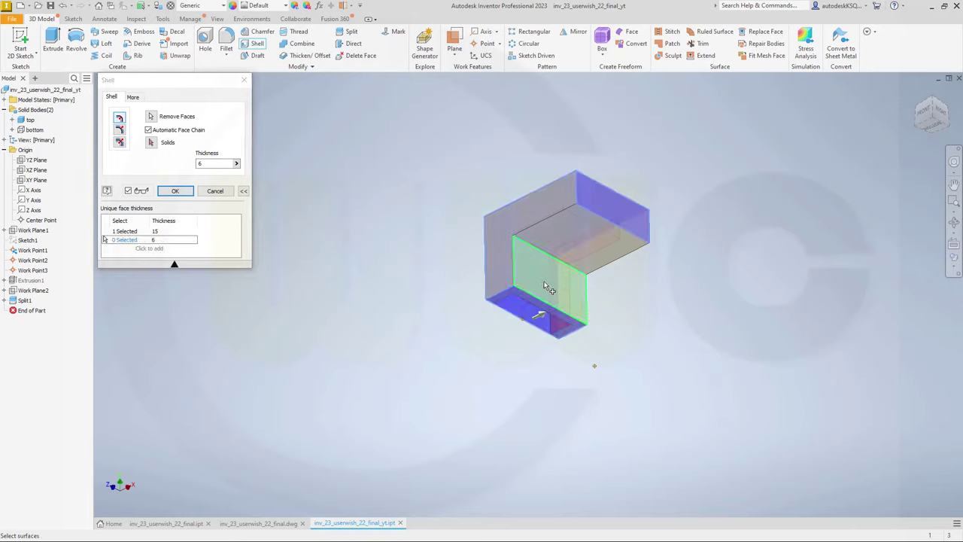
click(168, 240)
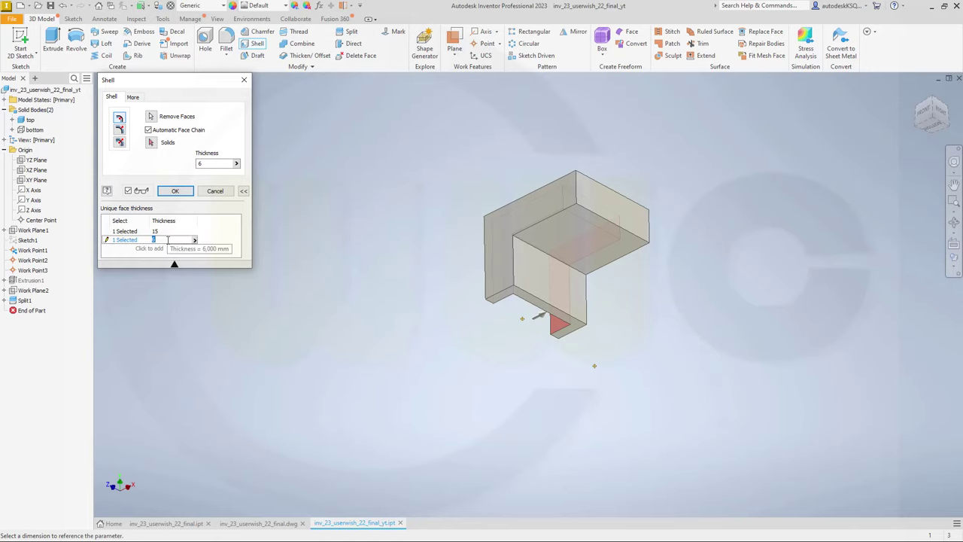
text(7)
click(154, 249)
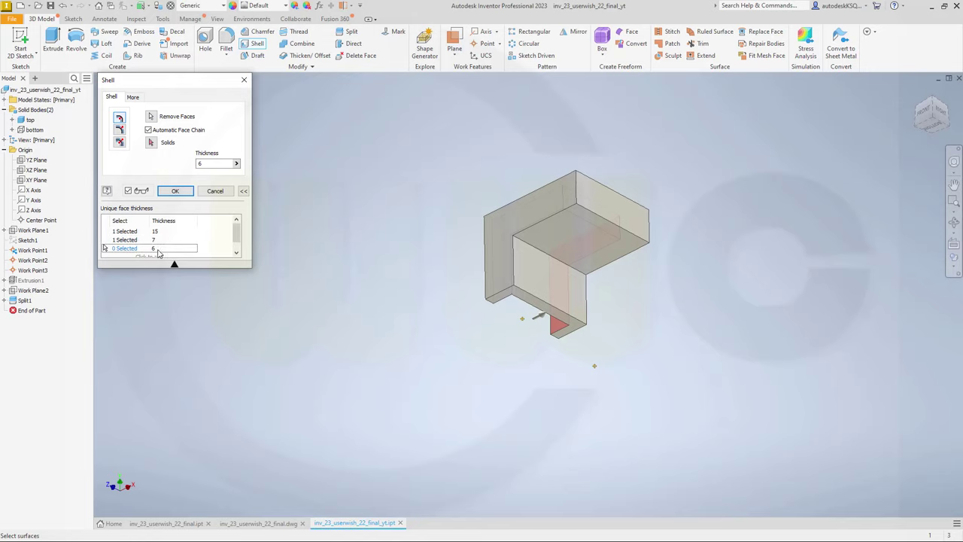
click(557, 253)
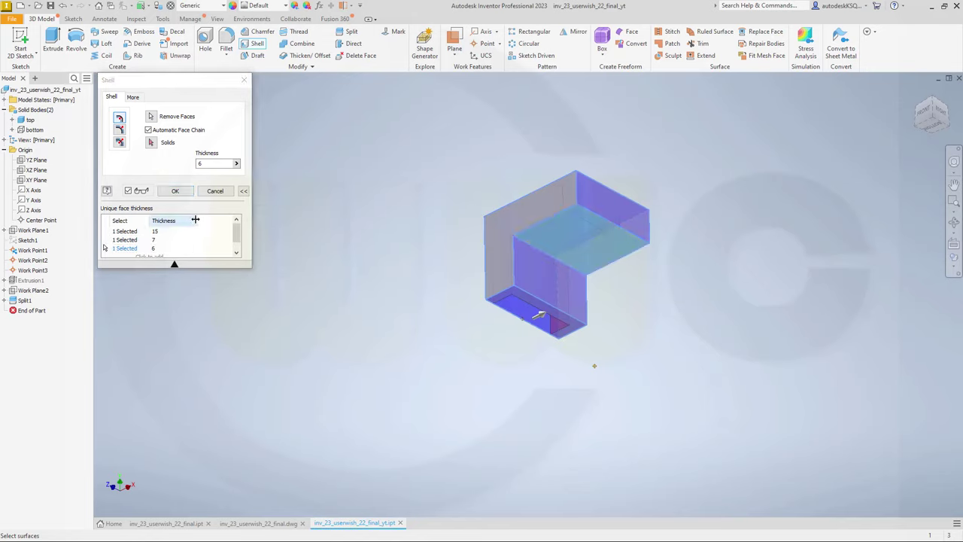
click(167, 250)
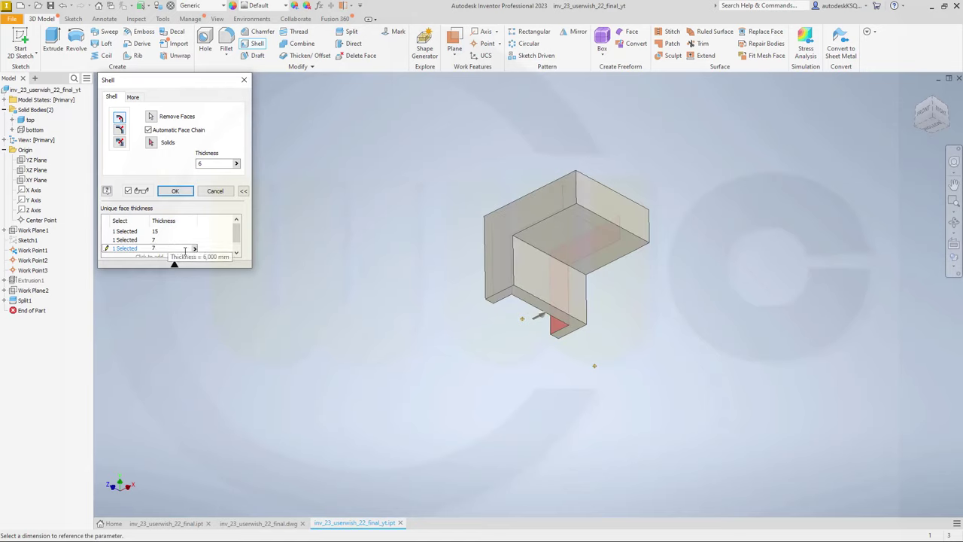
text(7)
click(181, 191)
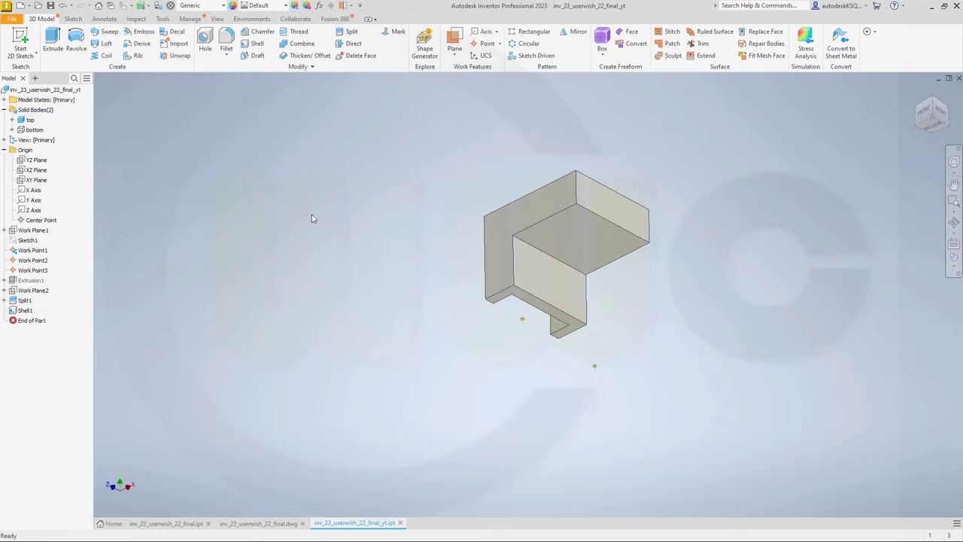
shift+middle_drag(323, 212, 587, 310)
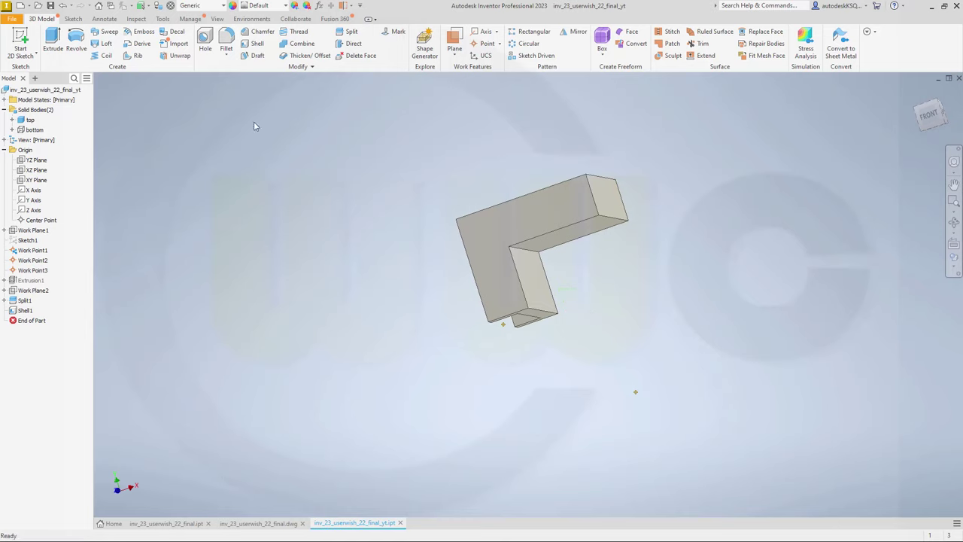
Start a new shell with the front and top faces of the upper body left open
click(257, 43)
shift+middle_drag(286, 218, 361, 300)
click(545, 292)
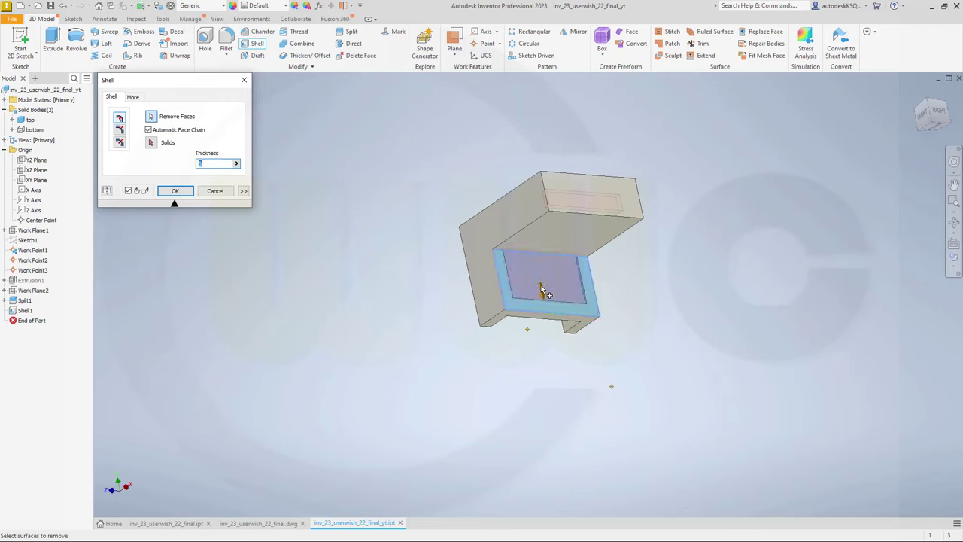
click(560, 238)
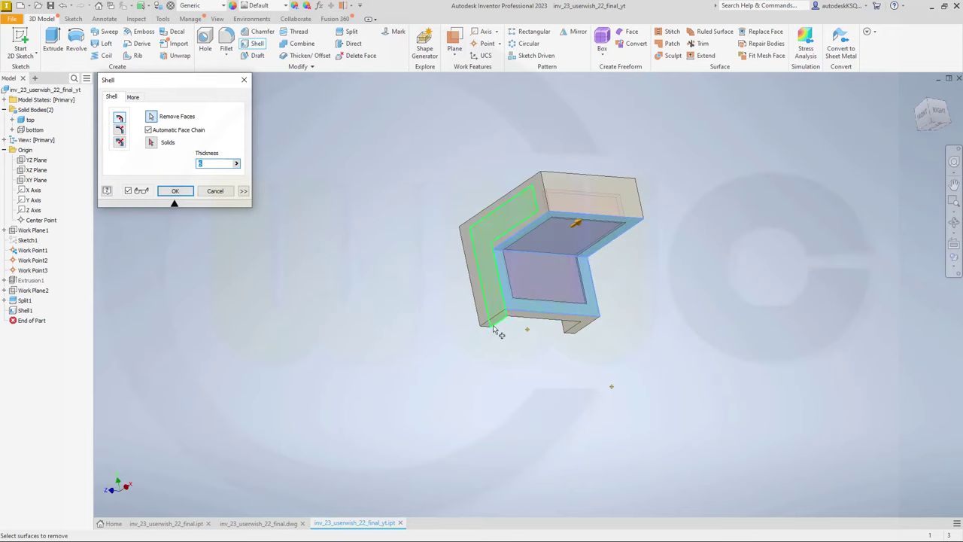
shift+middle_drag(389, 277, 504, 282)
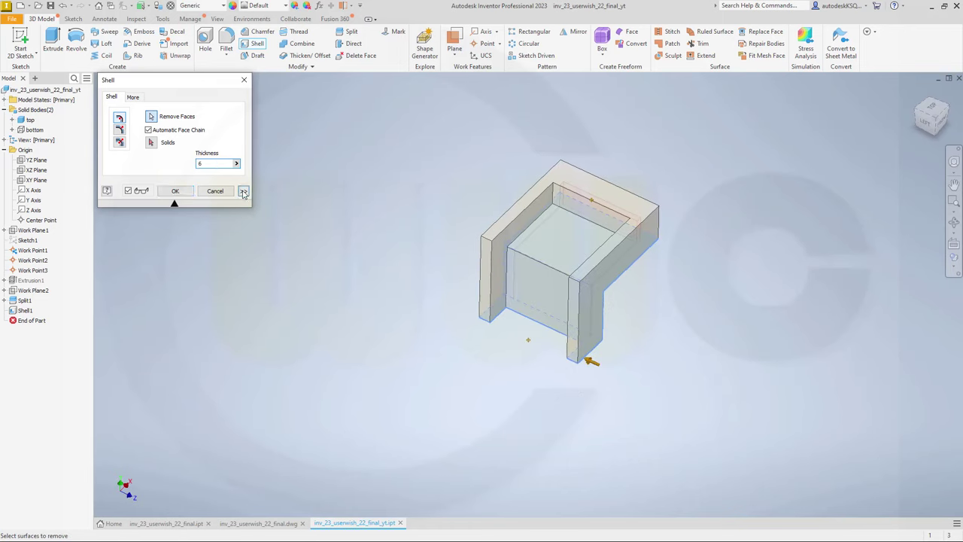
Add unique thickness overrides for the front face and a second face set to 5
click(243, 190)
click(151, 232)
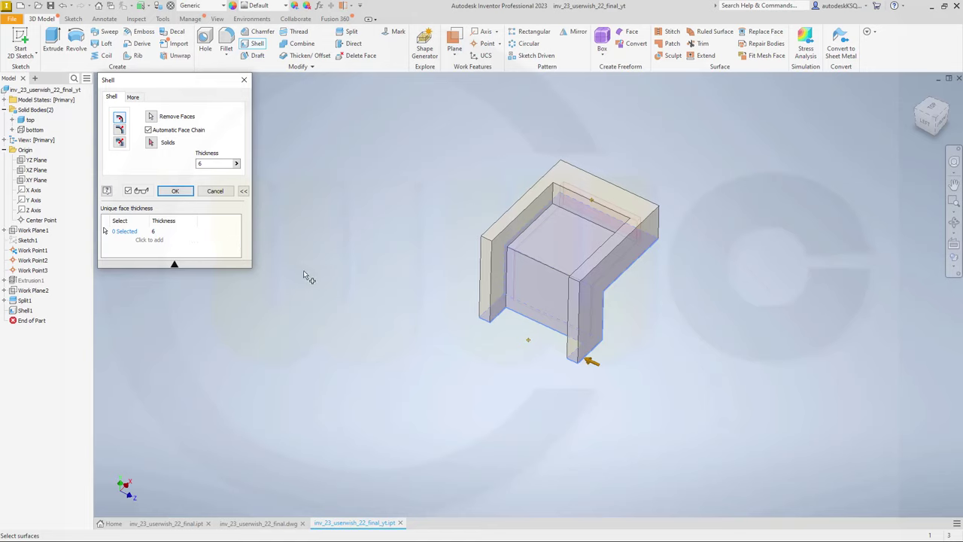
click(536, 300)
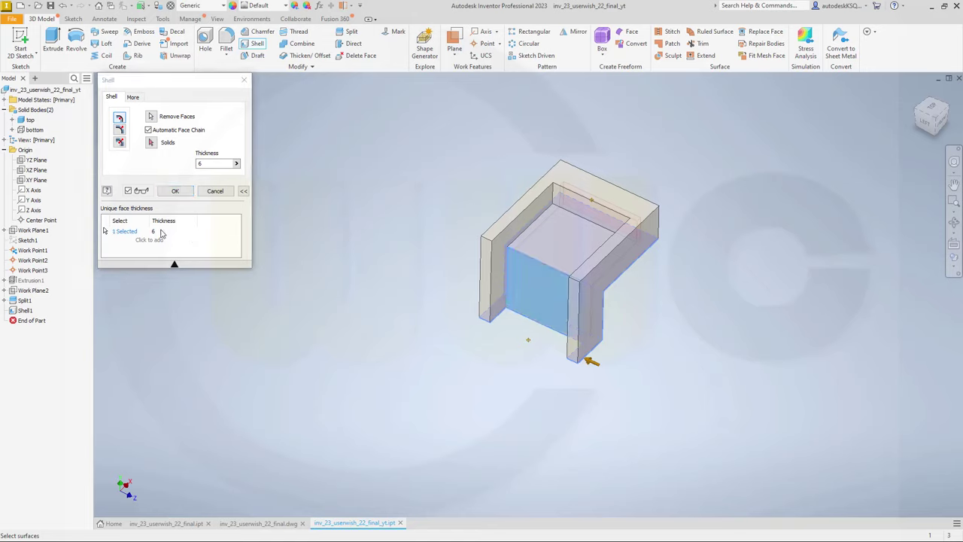
click(163, 231)
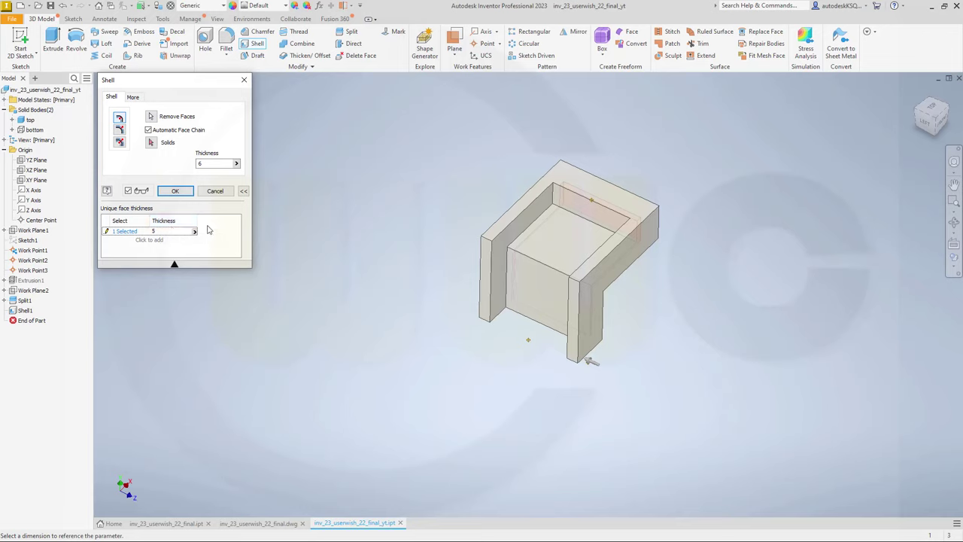
click(160, 247)
click(536, 298)
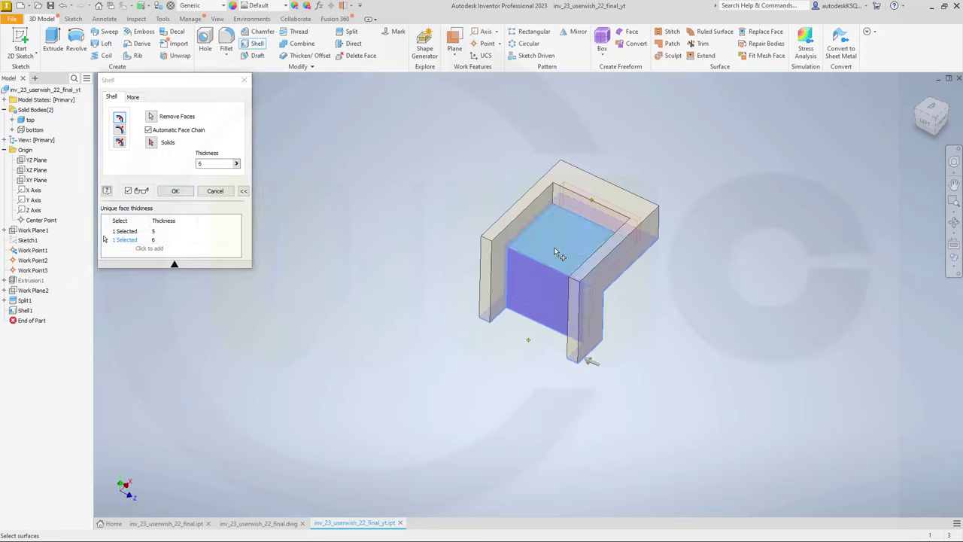
text(5)
Give one more face a thickness of 15 and apply Shell3
shift+middle_drag(682, 330, 579, 324)
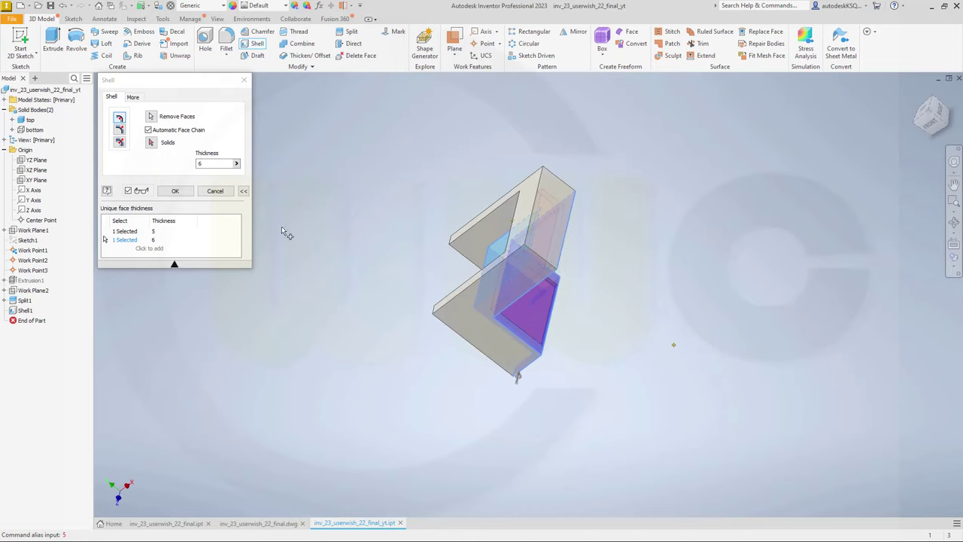
click(160, 250)
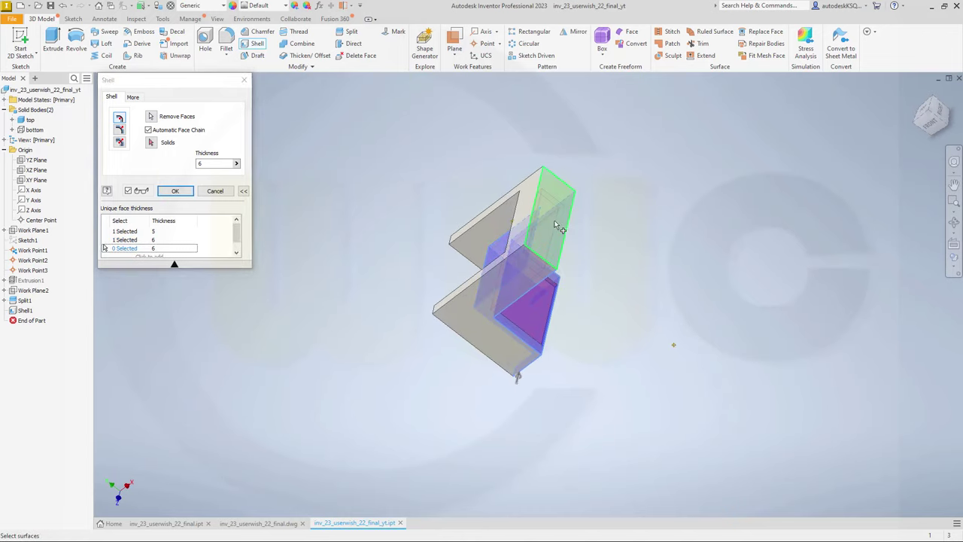
click(590, 240)
text(15)
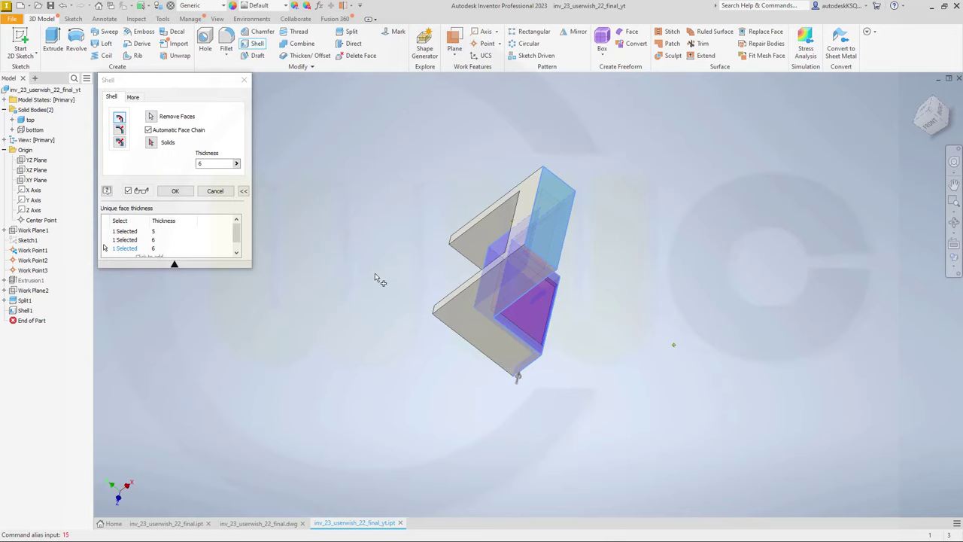
click(175, 191)
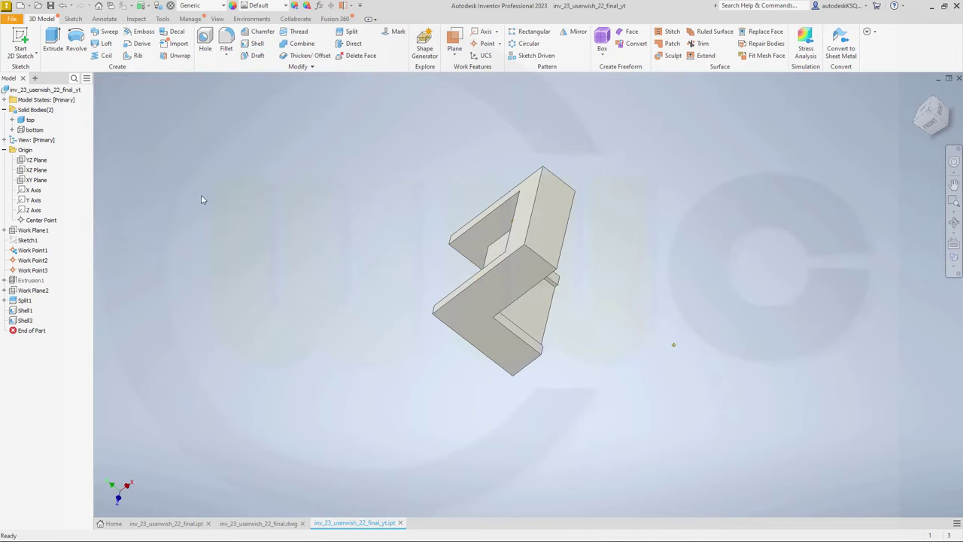
Hide the 'top' body and make the 'bottom' body visible
shift+middle_drag(306, 228, 413, 198)
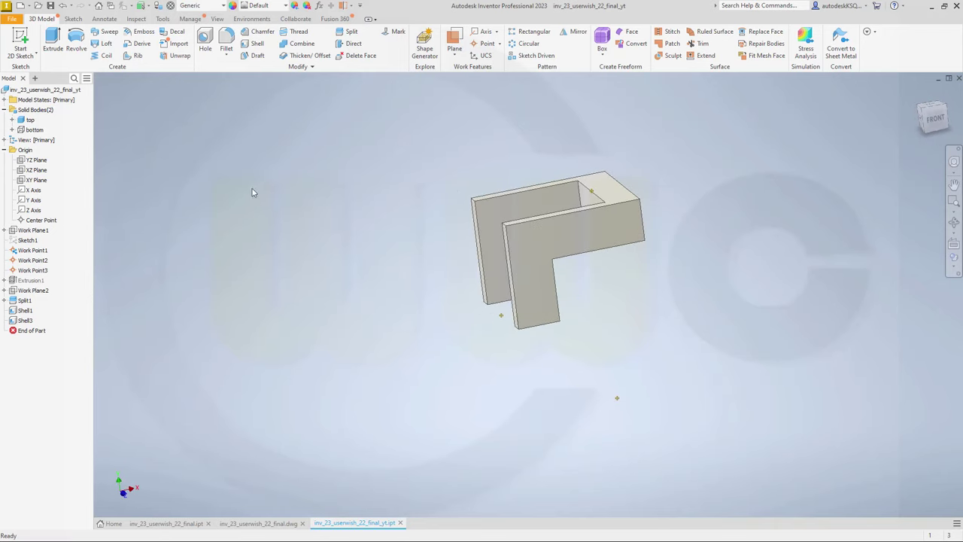
right_click(30, 121)
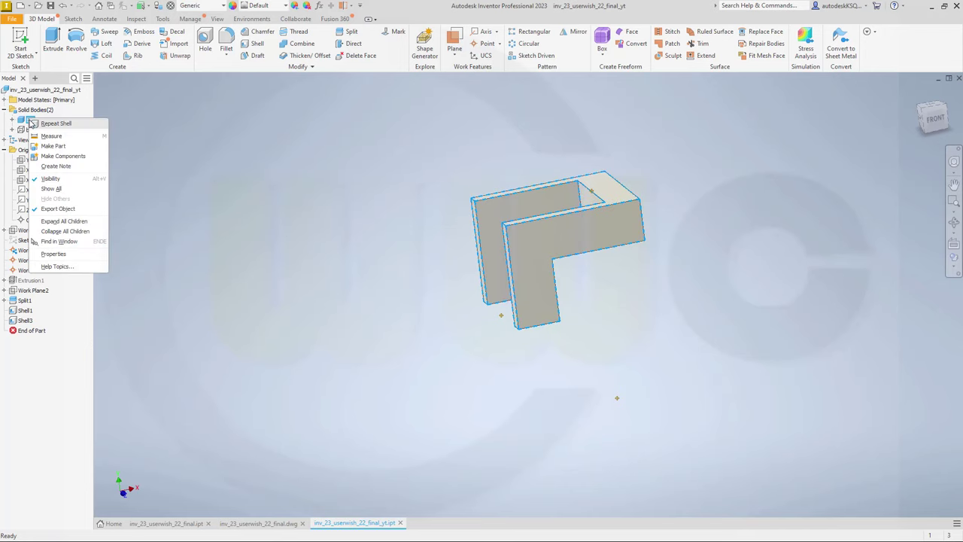
click(50, 178)
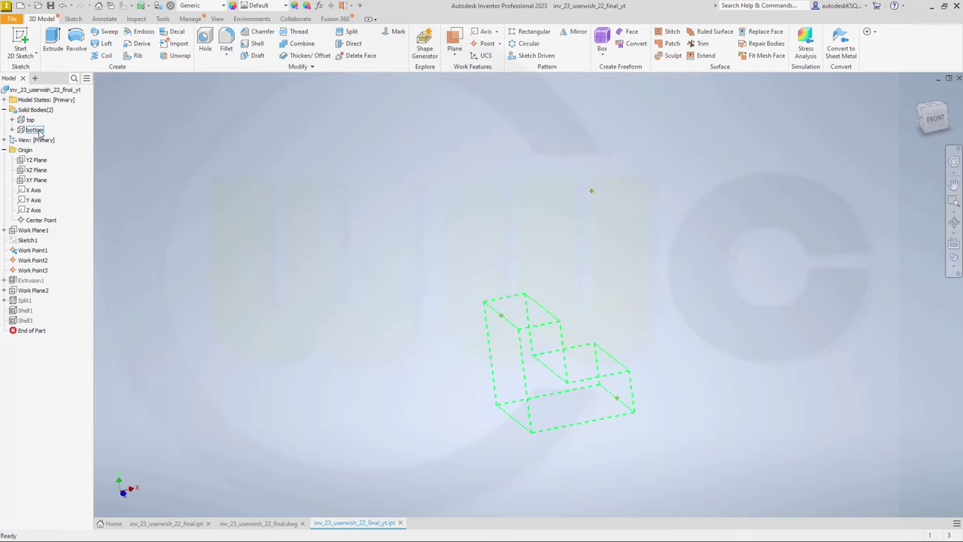
right_click(36, 130)
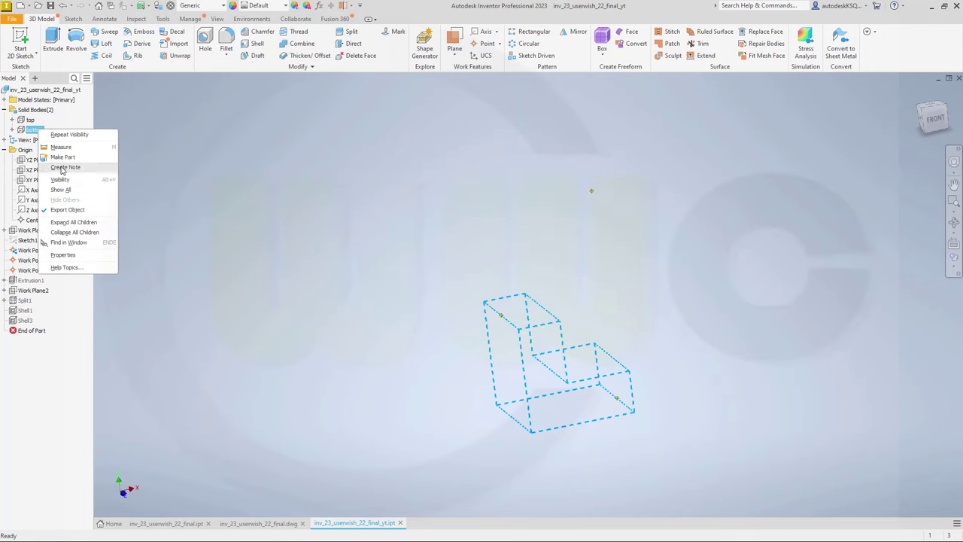
click(60, 179)
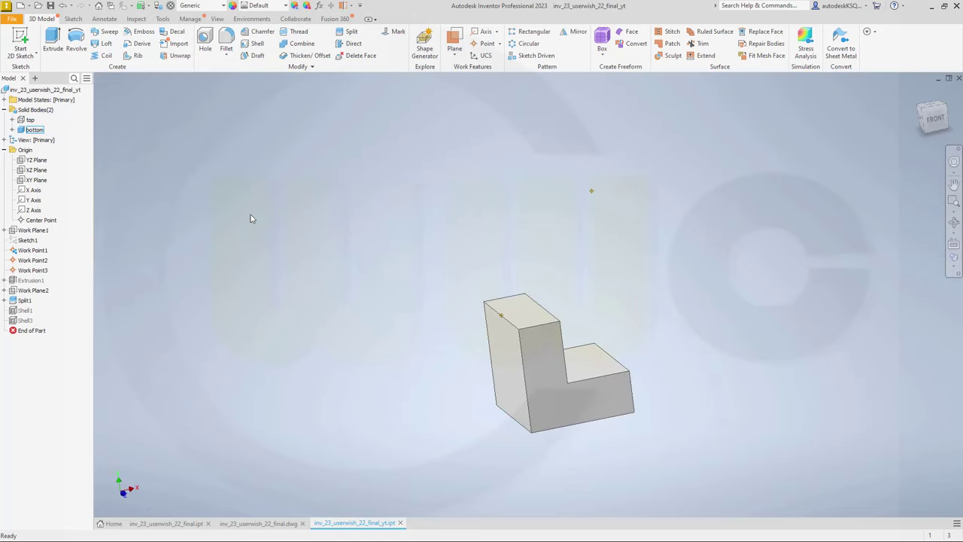
click(378, 250)
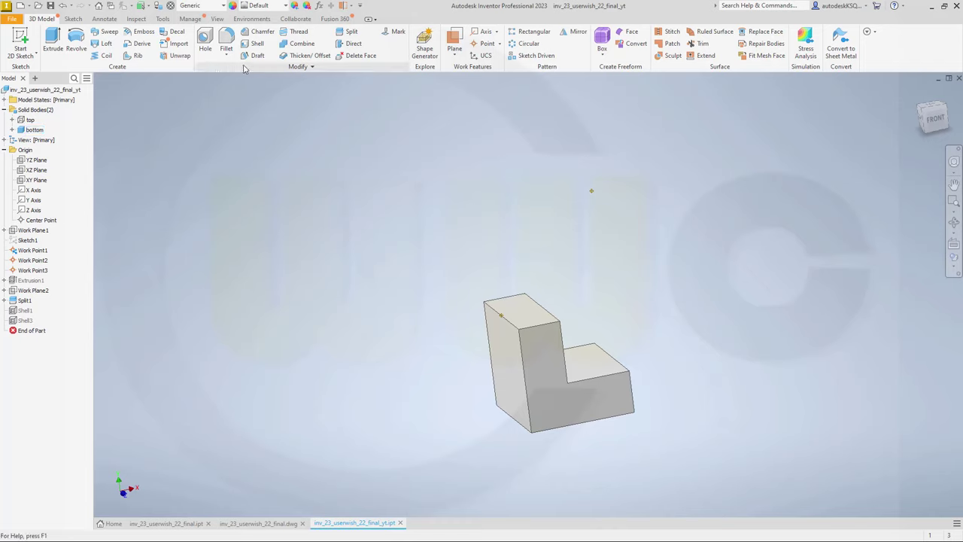
Start a shell on the bottom body, removing the left, right end and tall block top faces
click(257, 43)
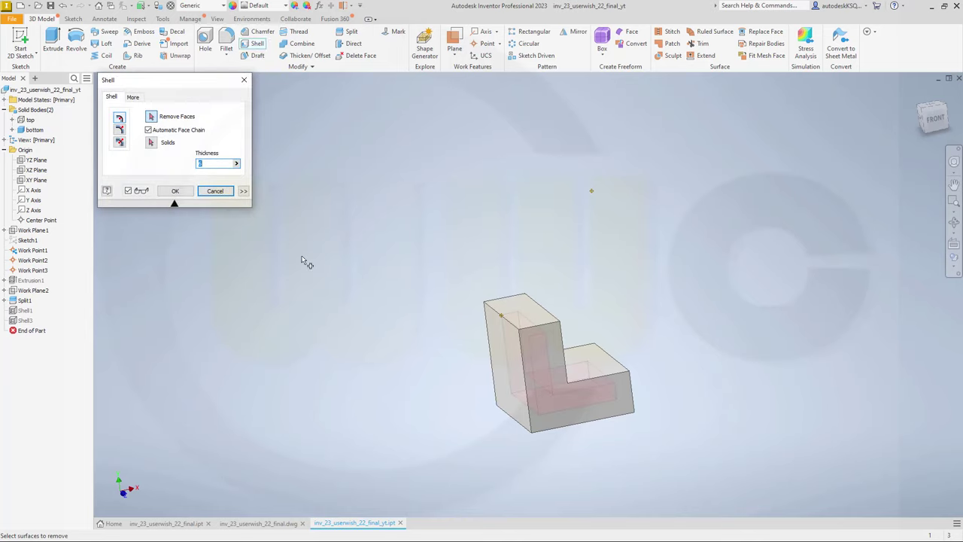
click(512, 382)
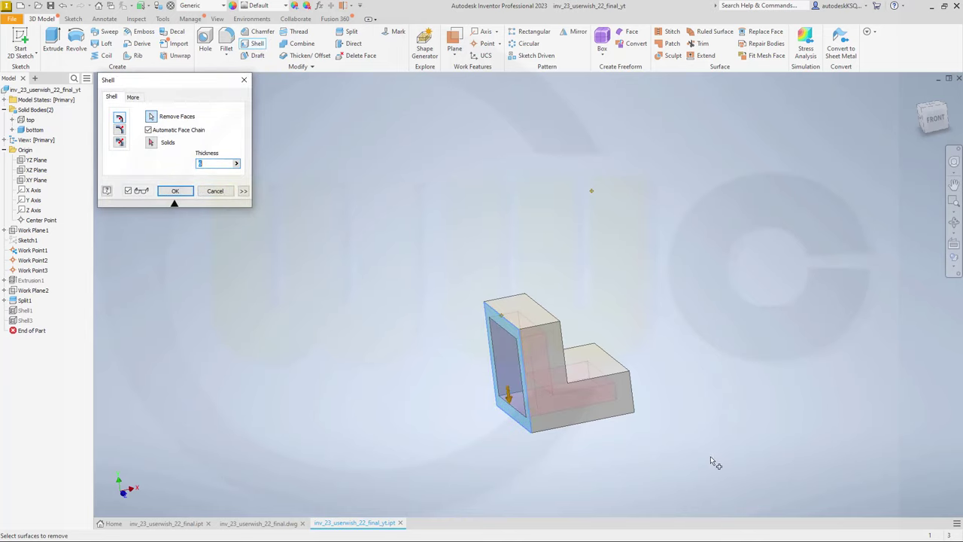
text(<<<<<<<<)
shift+middle_drag(695, 447, 608, 412)
key(ctrl+z)
click(600, 407)
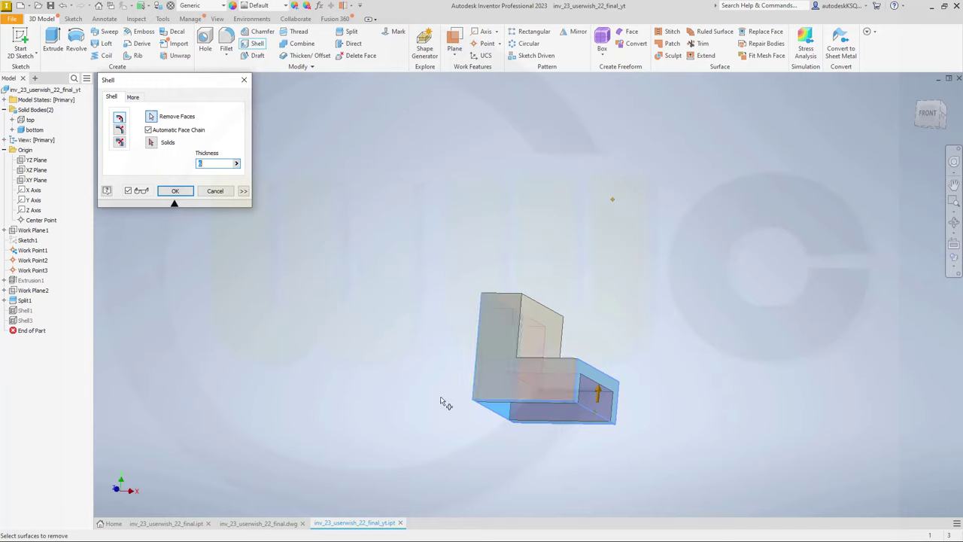
text(<)
key(ctrl+z)
shift+middle_drag(391, 395, 464, 419)
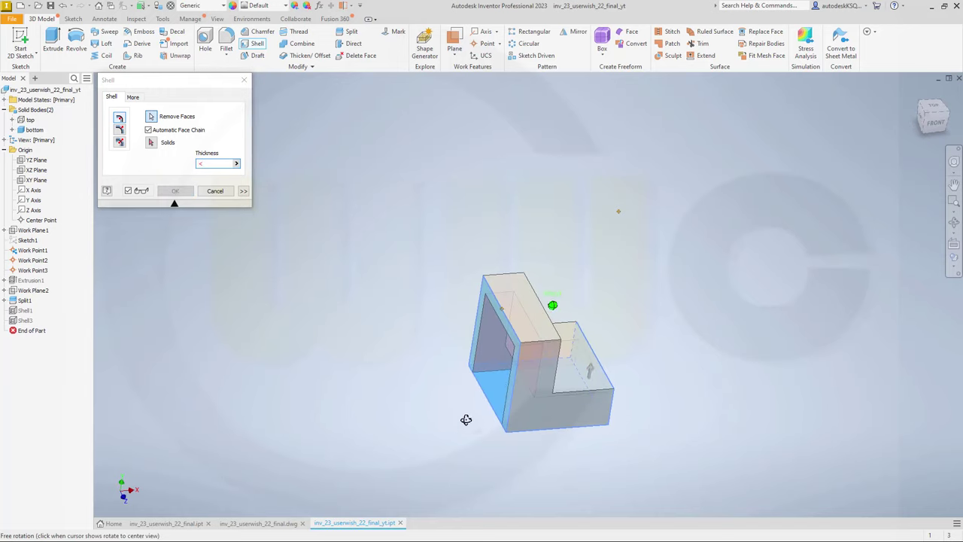
click(527, 325)
shift+middle_drag(707, 449, 645, 415)
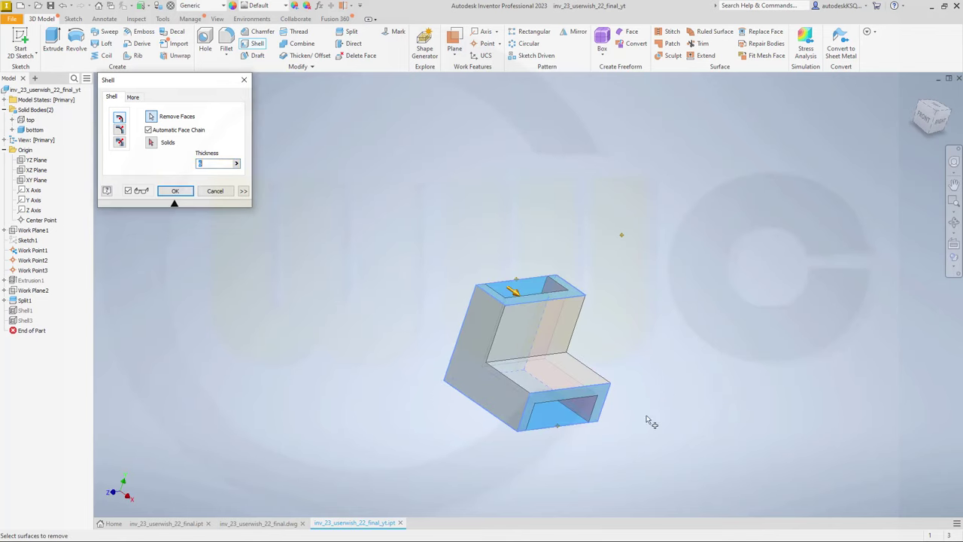
Override the front vertical face and inner floor face to 15 thickness and apply Shell4
click(243, 194)
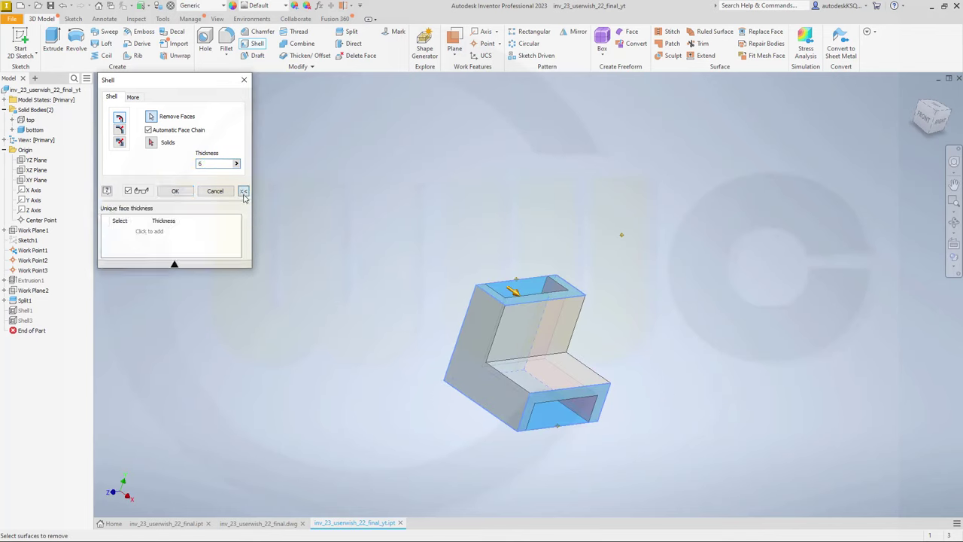
click(169, 235)
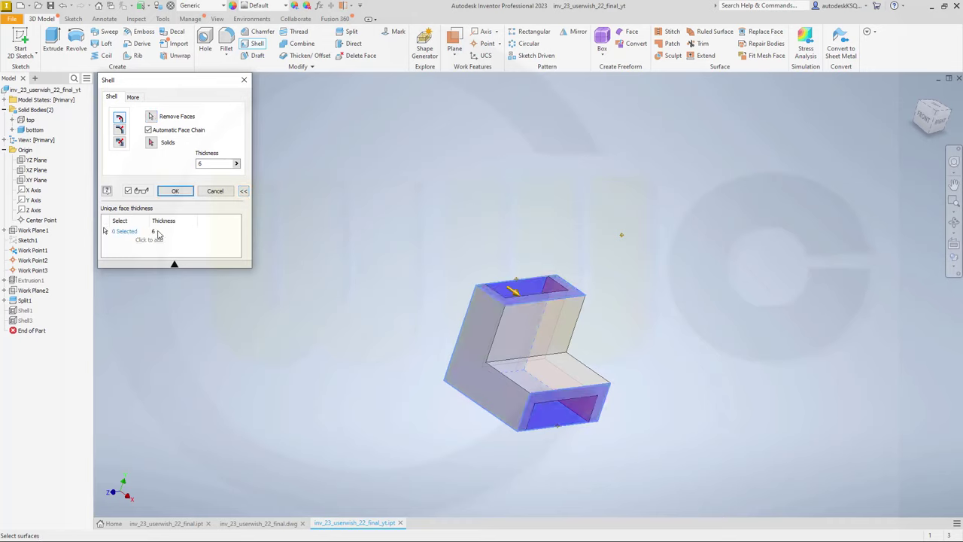
click(534, 333)
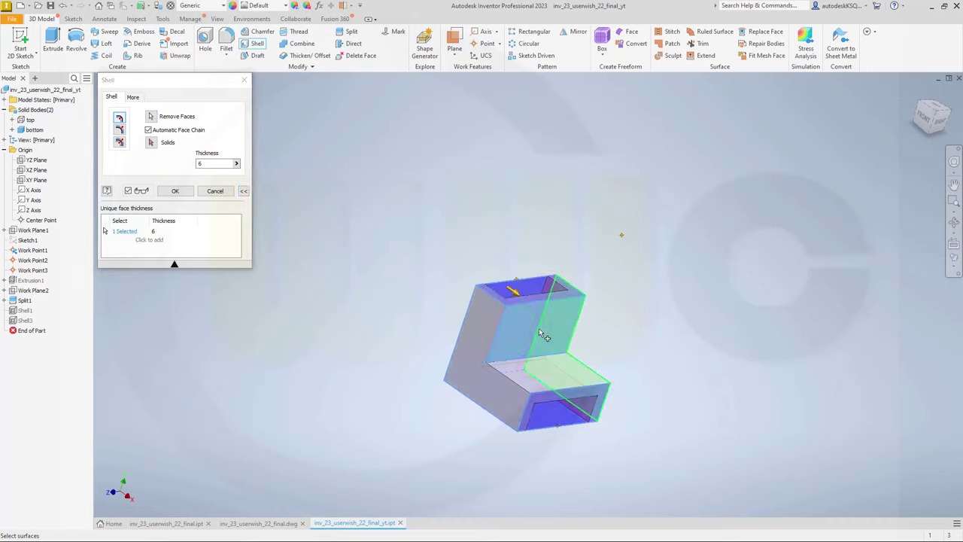
click(160, 231)
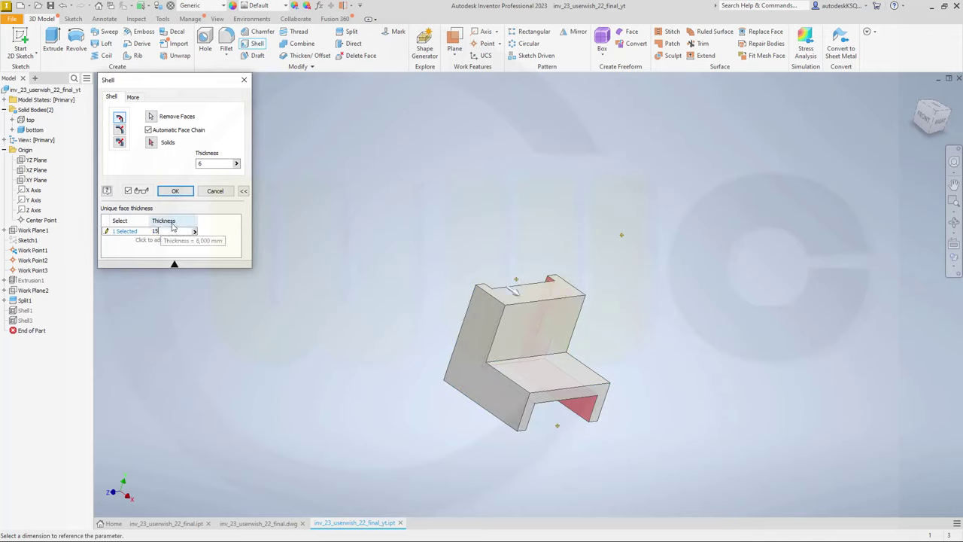
click(154, 240)
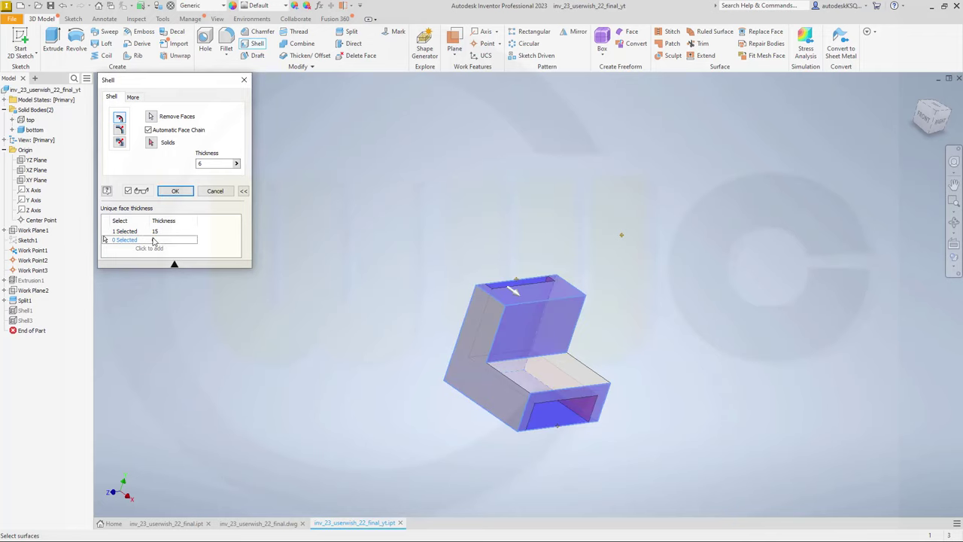
click(549, 375)
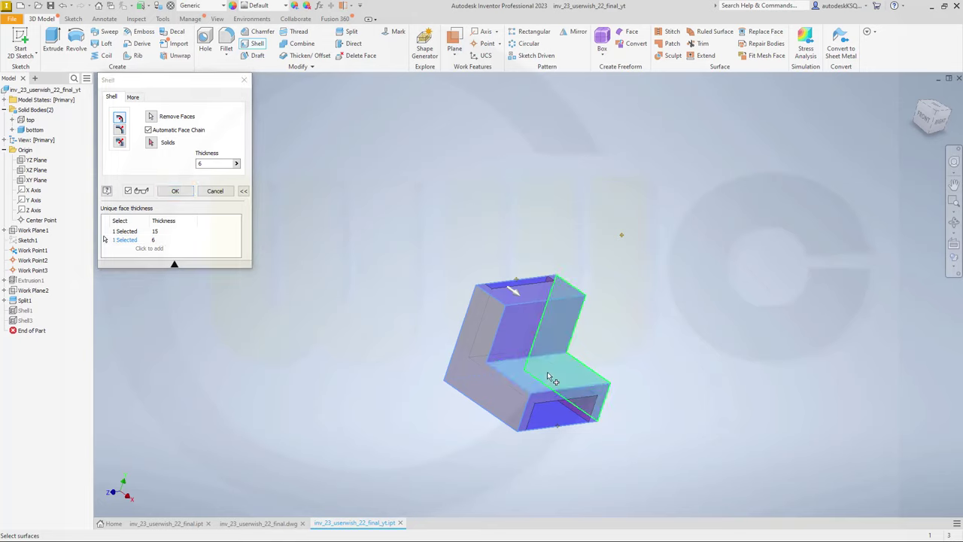
click(165, 239)
text(15)
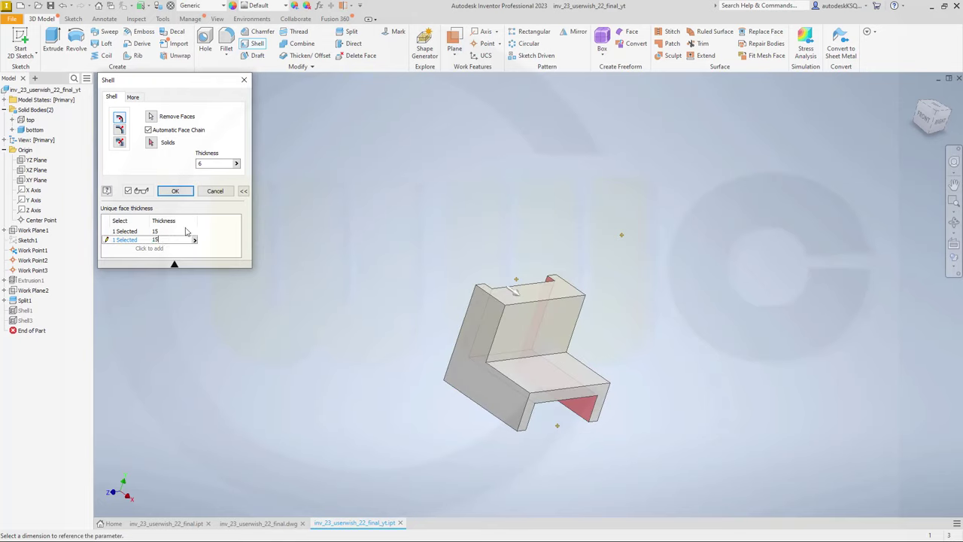
click(176, 192)
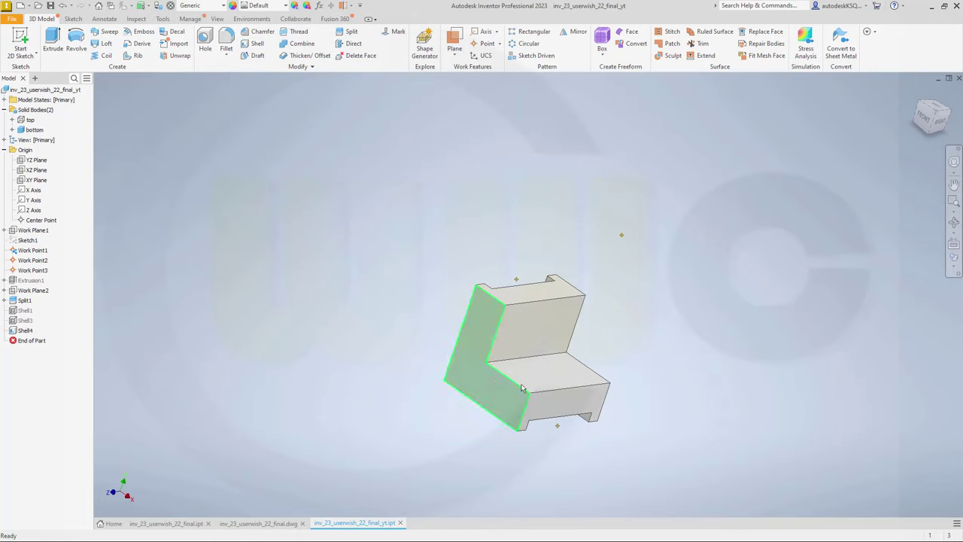
Start a new 6 mm shell on the part, turning the view toward the front
mouse_move(419, 374)
middle_down()
mouse_move(419, 361)
mouse_move(460, 323)
mouse_move(544, 340)
mouse_move(510, 339)
mouse_move(487, 361)
middle_up()
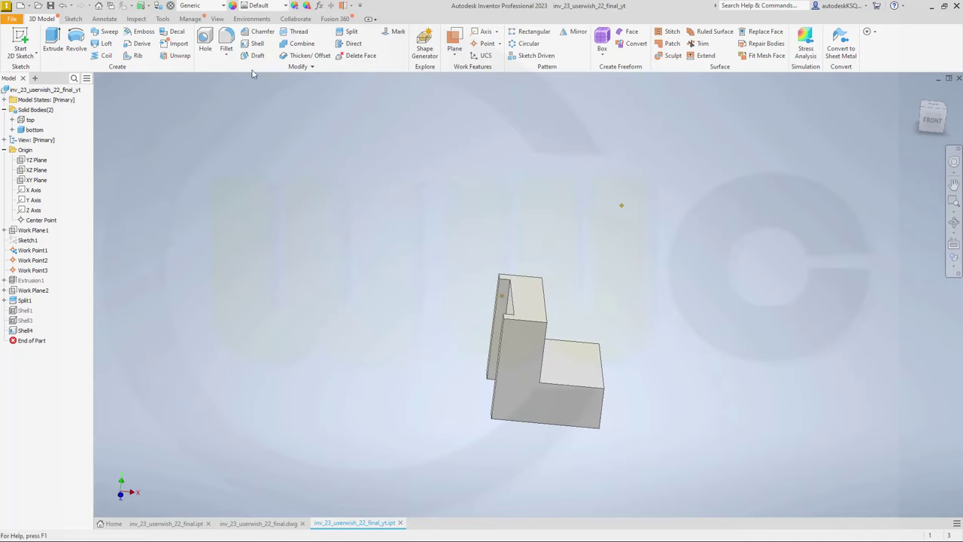
click(256, 43)
shift+middle_drag(661, 250, 579, 260)
Select the back, bottom, front and top faces for removal in the new shell
click(552, 336)
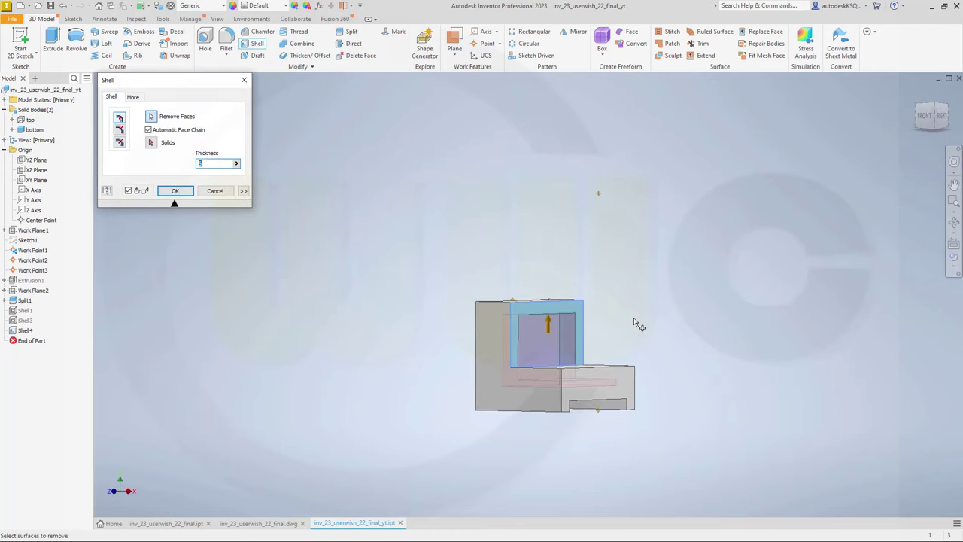
shift+middle_drag(637, 323, 574, 370)
click(575, 371)
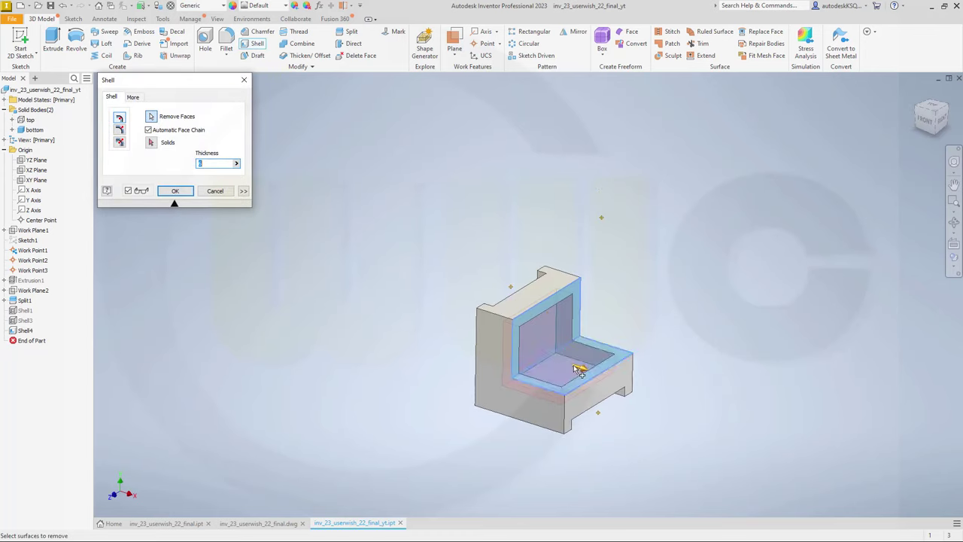
click(594, 399)
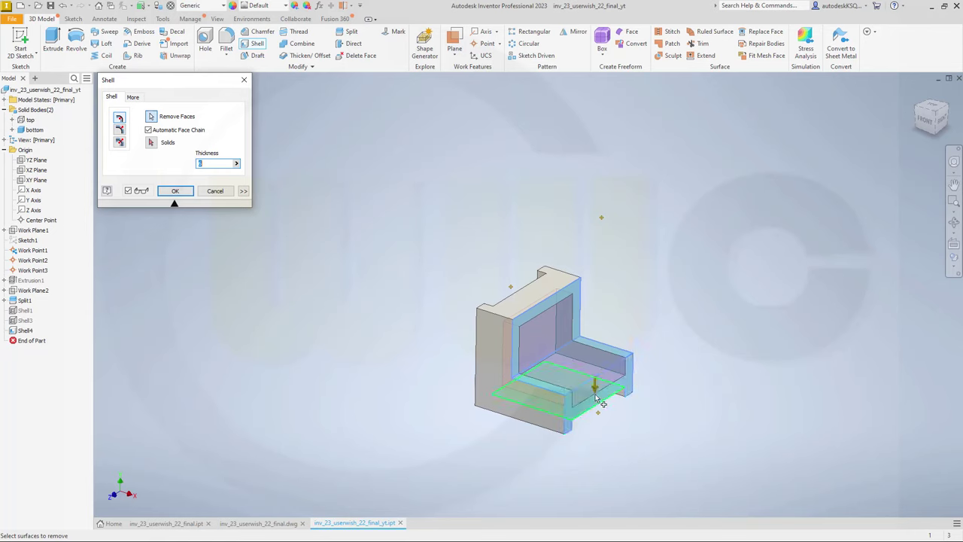
click(536, 295)
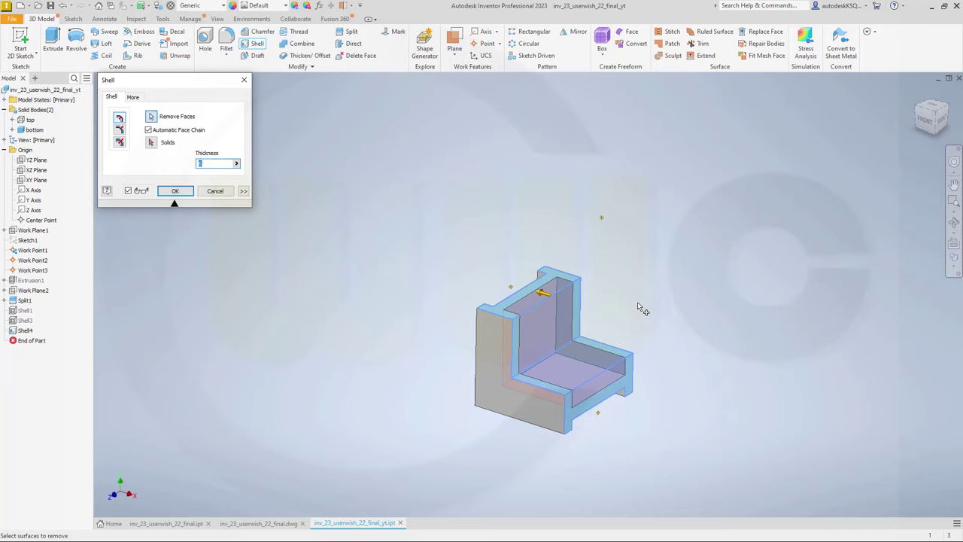
mouse_move(638, 307)
shift+middle_down()
mouse_move(628, 286)
mouse_move(612, 299)
mouse_move(623, 308)
mouse_move(611, 301)
shift+middle_up()
Expand the Shell dialog and give a first wall face a unique 13 mm thickness
click(243, 191)
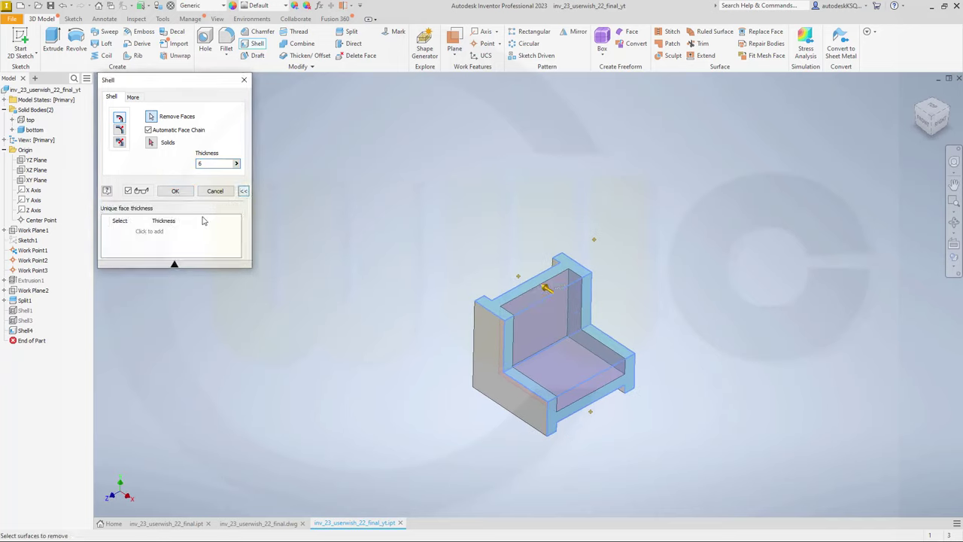
click(153, 231)
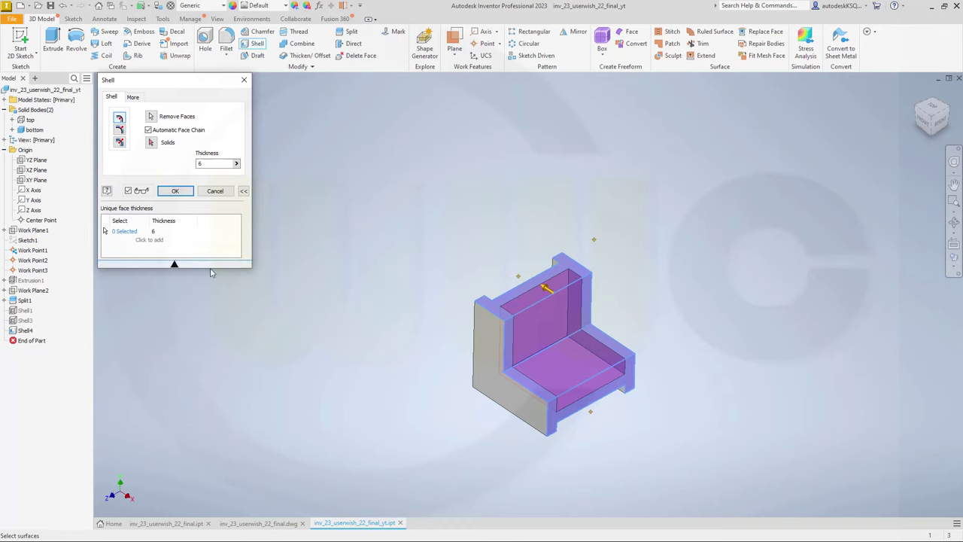
click(541, 331)
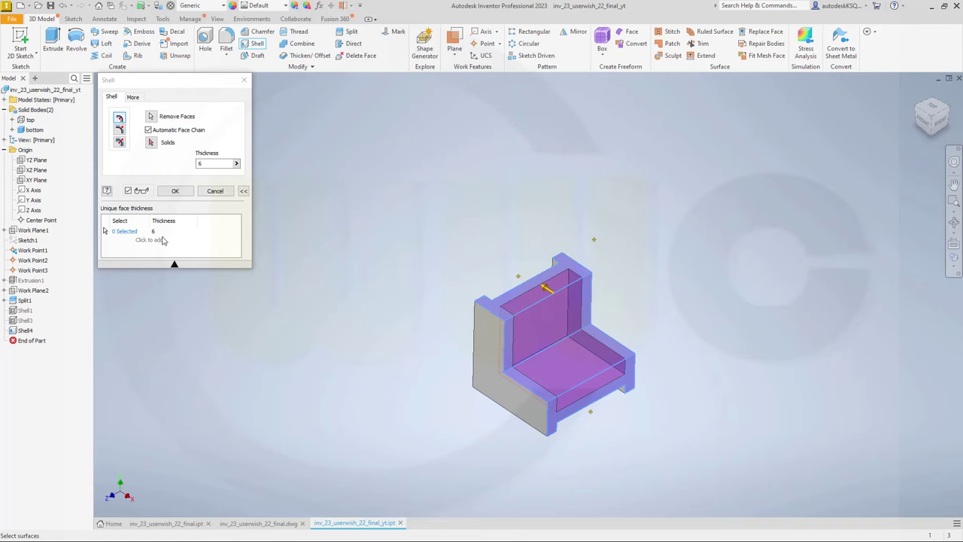
click(138, 234)
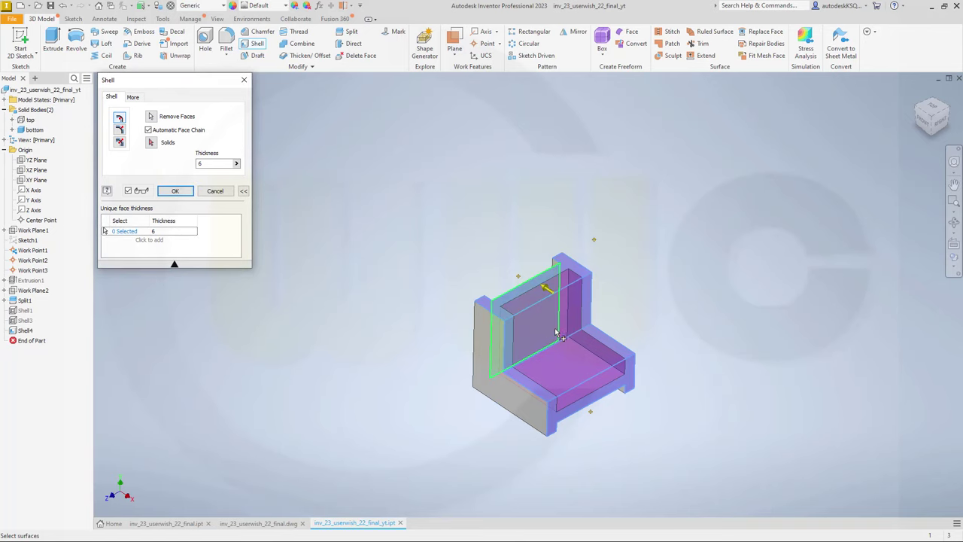
key(F4)
drag(658, 320, 584, 318)
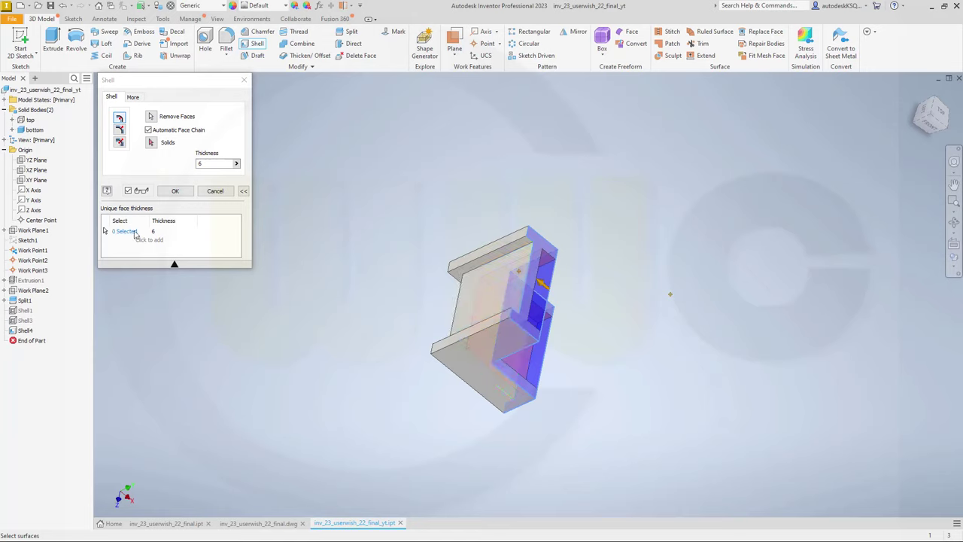
click(134, 232)
click(479, 294)
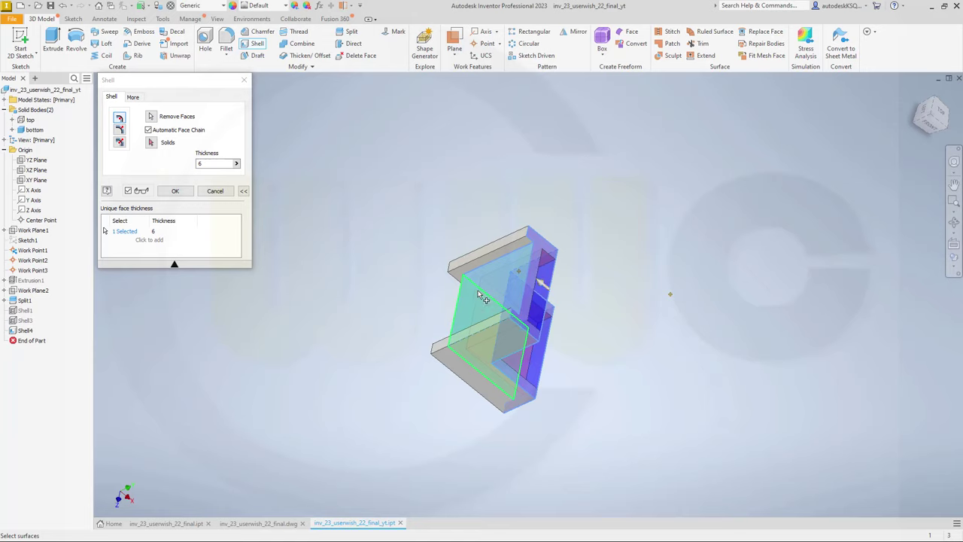
click(163, 231)
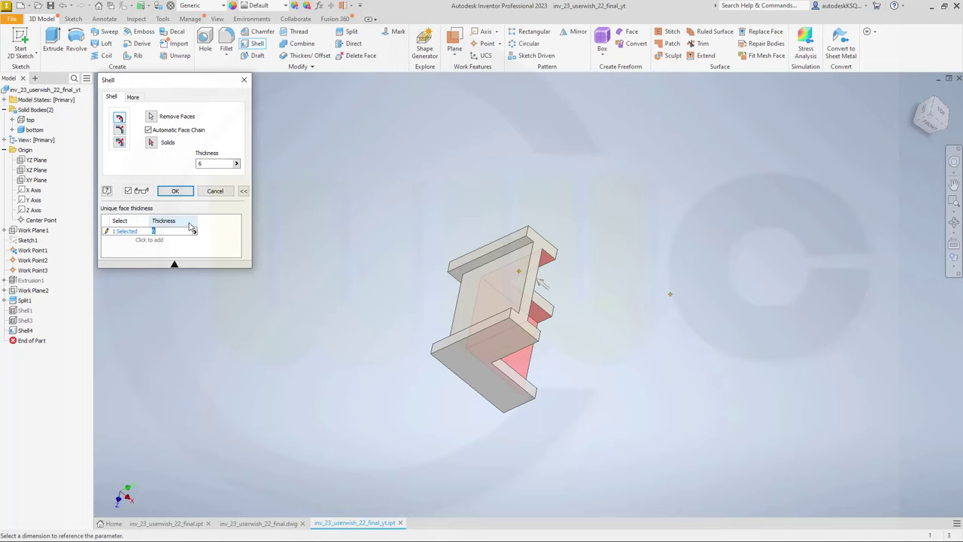
text(13)
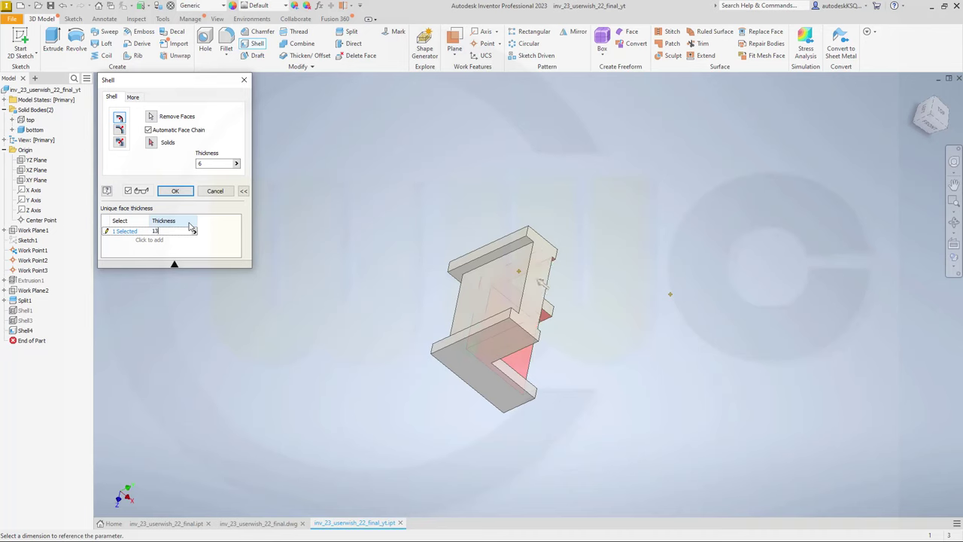
key(Return)
Set a second face to 13 mm unique thickness and apply the shell
shift+middle_drag(302, 266, 451, 326)
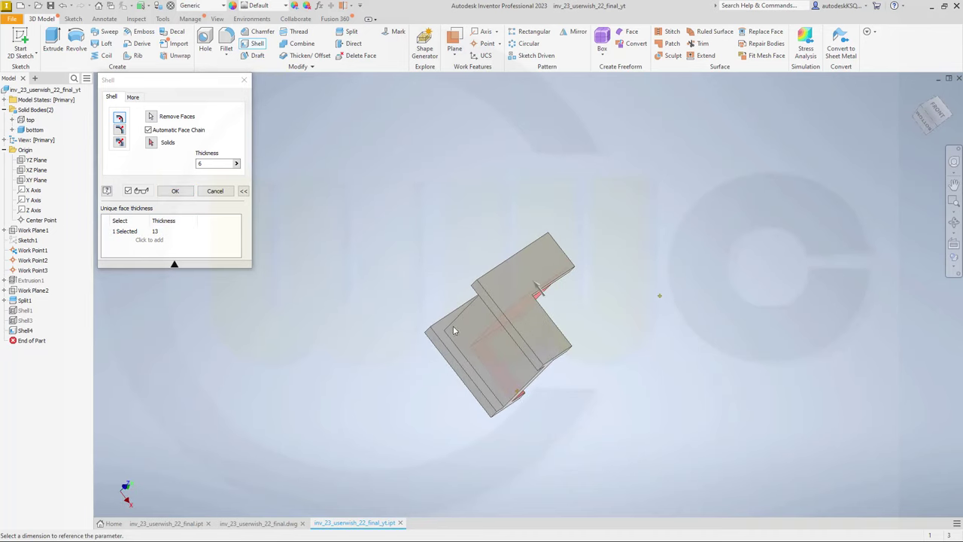
click(135, 242)
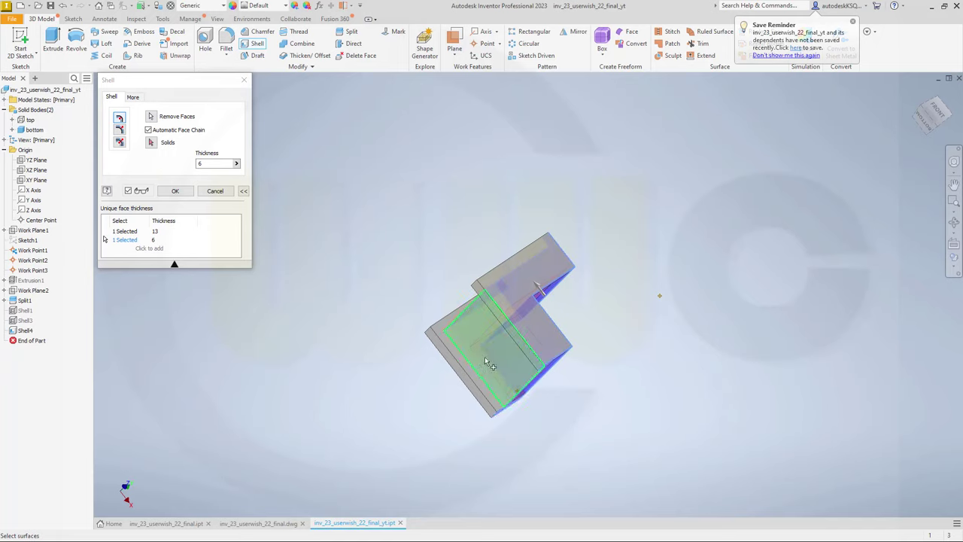
click(154, 240)
text(13)
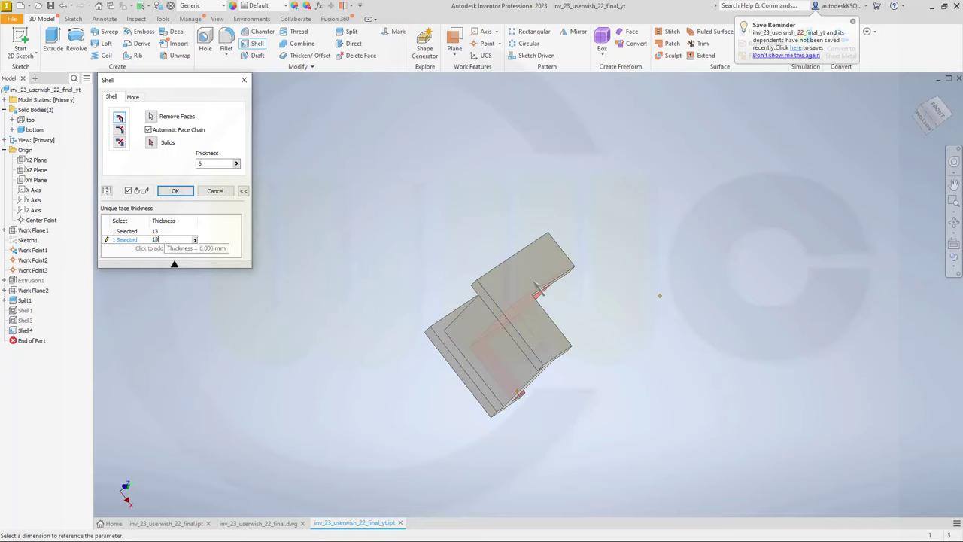
key(Return)
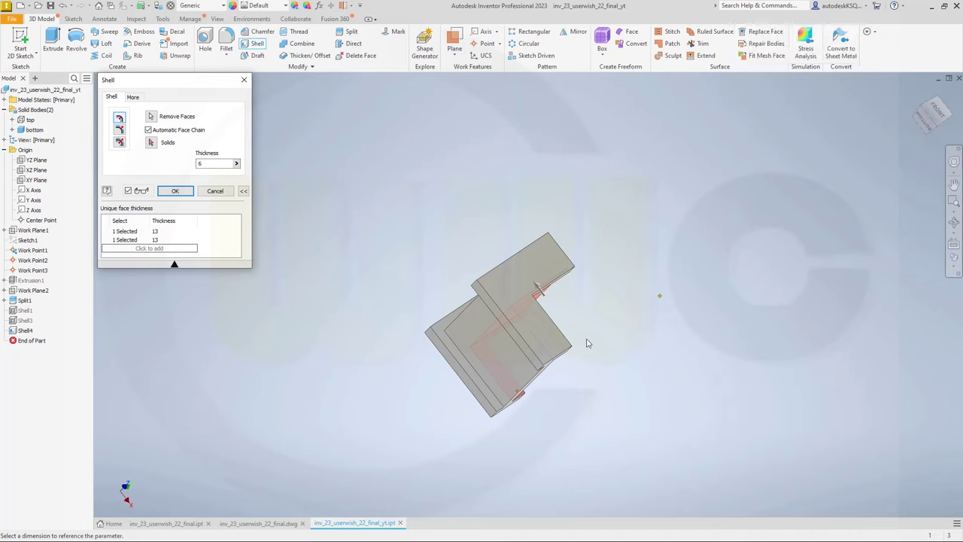
shift+middle_drag(591, 343, 418, 327)
click(175, 191)
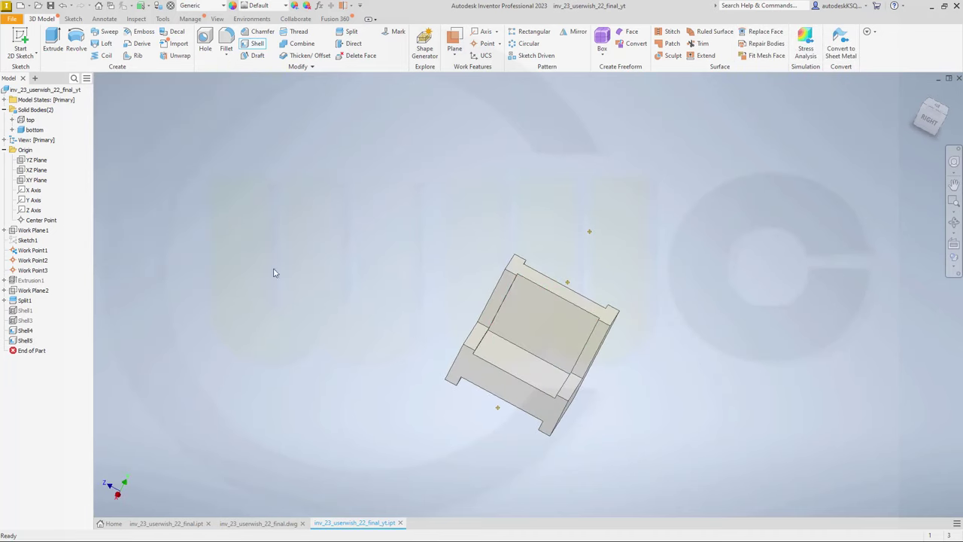
Turn on the top body's Visibility in the browser so both bodies show
shift+middle_drag(273, 271, 580, 319)
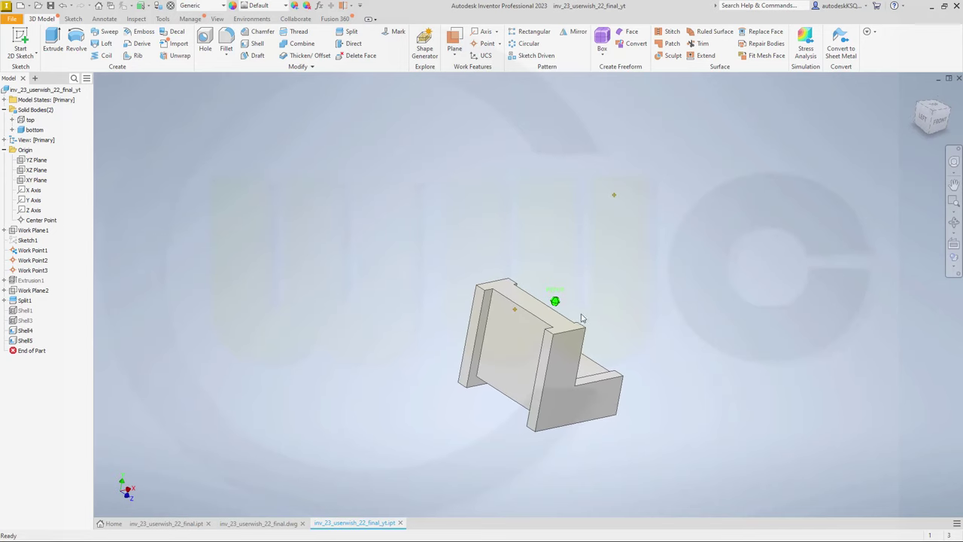
right_click(38, 130)
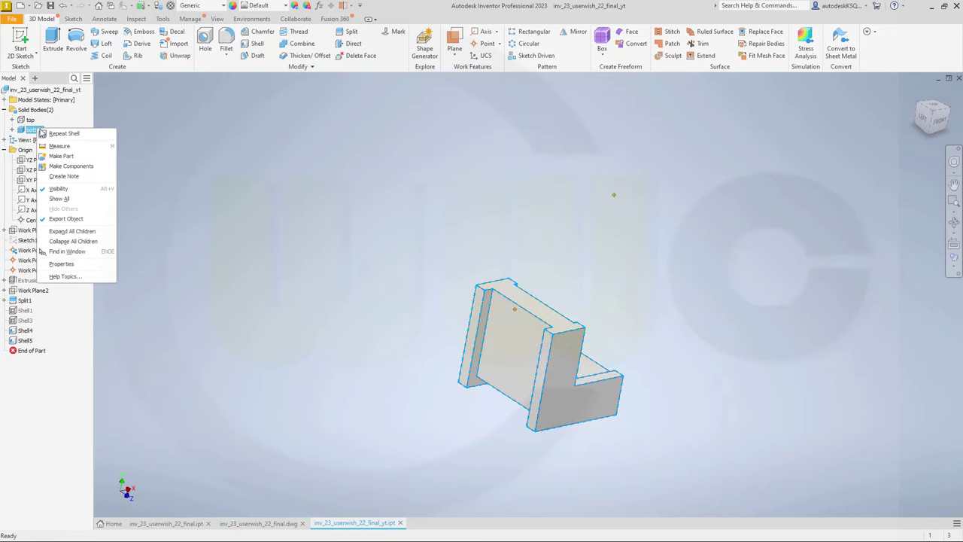
click(30, 123)
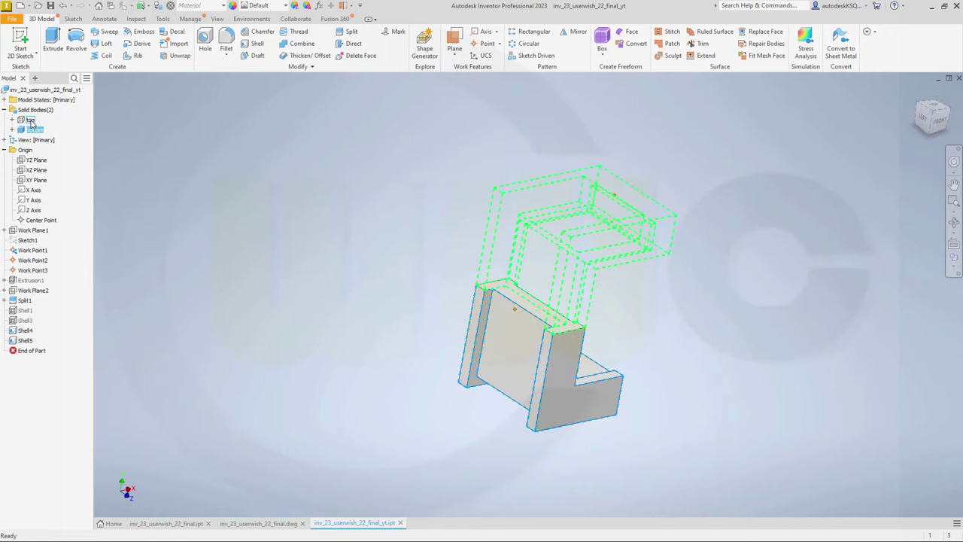
right_click(30, 122)
click(76, 172)
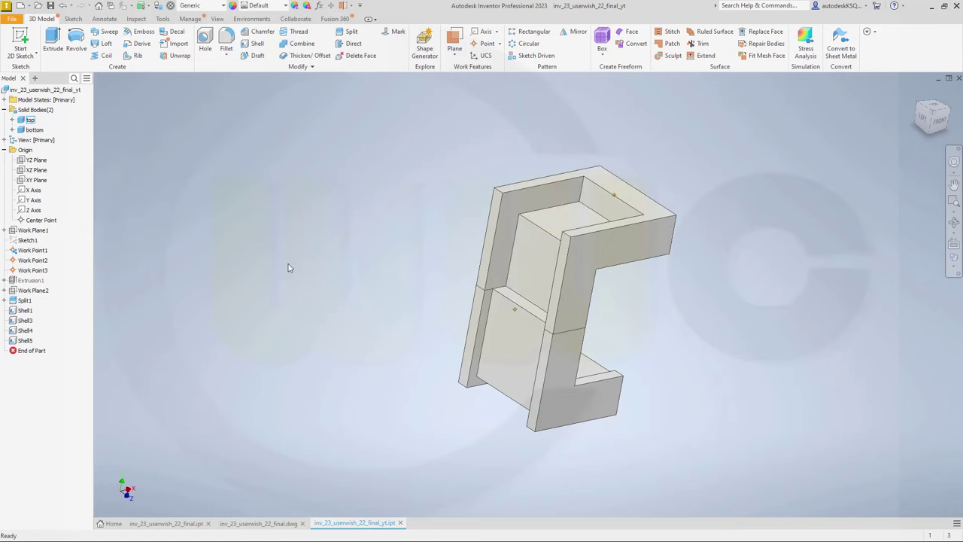
mouse_move(288, 268)
shift+middle_down()
mouse_move(247, 243)
mouse_move(142, 230)
mouse_move(181, 263)
mouse_move(241, 271)
mouse_move(321, 273)
mouse_move(383, 240)
mouse_move(303, 286)
mouse_move(215, 249)
mouse_move(269, 236)
mouse_move(268, 265)
mouse_move(208, 282)
mouse_move(183, 268)
mouse_move(286, 286)
mouse_move(257, 252)
shift+middle_up()
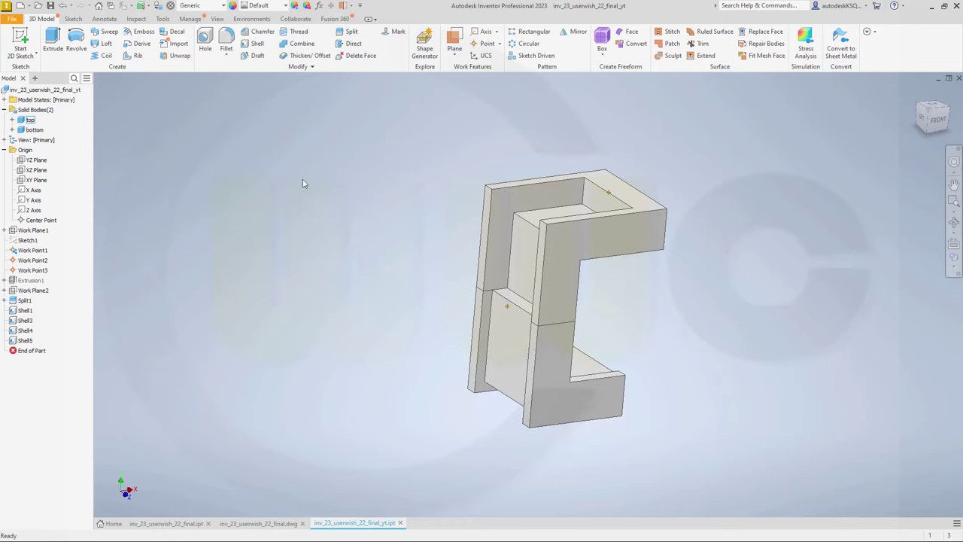
Combine the top body as Basebody with the bottom body as Toolbody
click(296, 45)
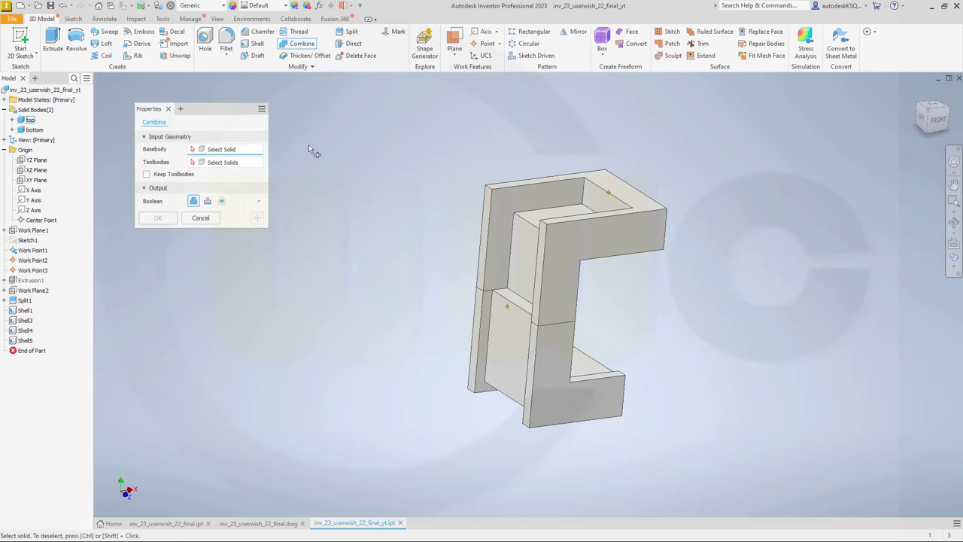
click(503, 242)
click(508, 344)
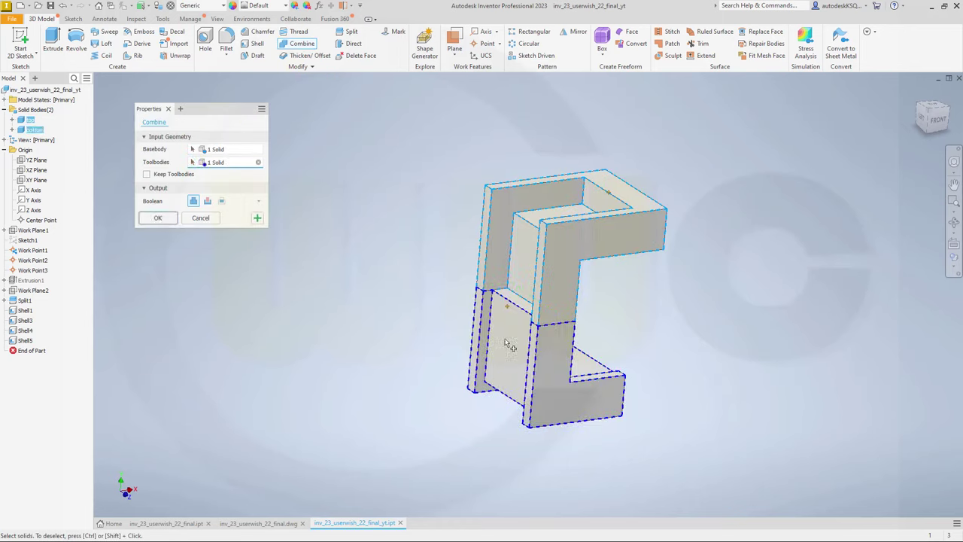
click(157, 218)
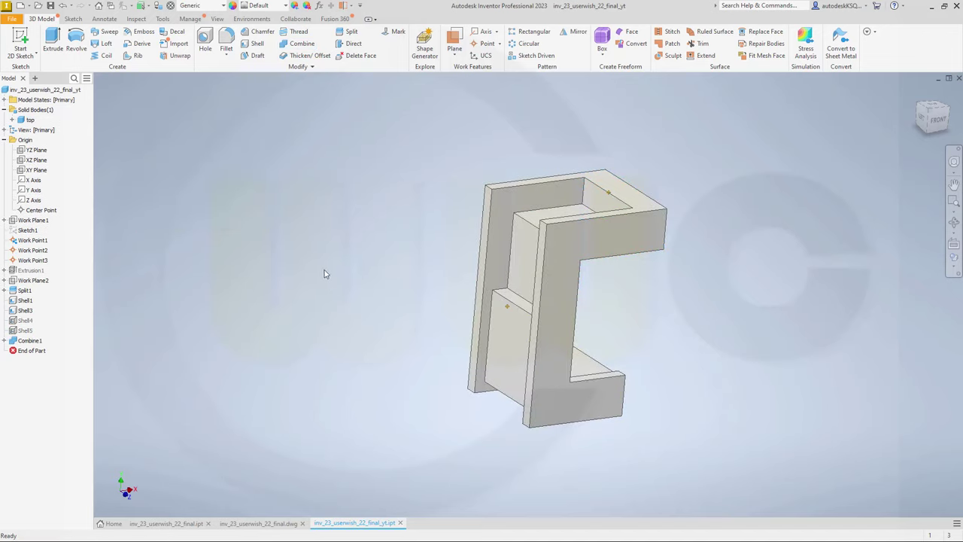
shift+middle_drag(324, 270, 273, 264)
mouse_move(227, 202)
shift+middle_down()
mouse_move(333, 206)
mouse_move(305, 199)
mouse_move(210, 226)
shift+middle_up()
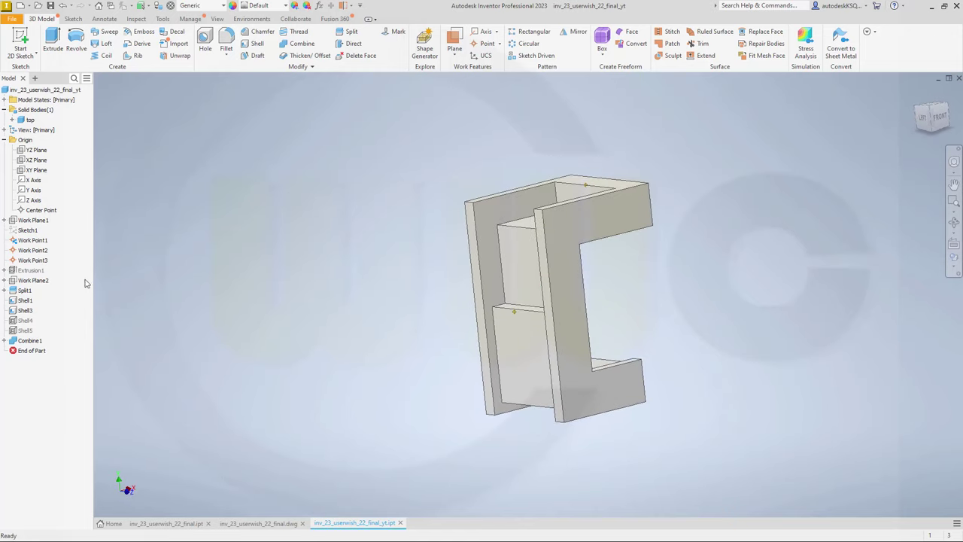
Make Sketch1 visible and extrude its C-shaped profile 5 mm in Symmetric direction
right_click(27, 231)
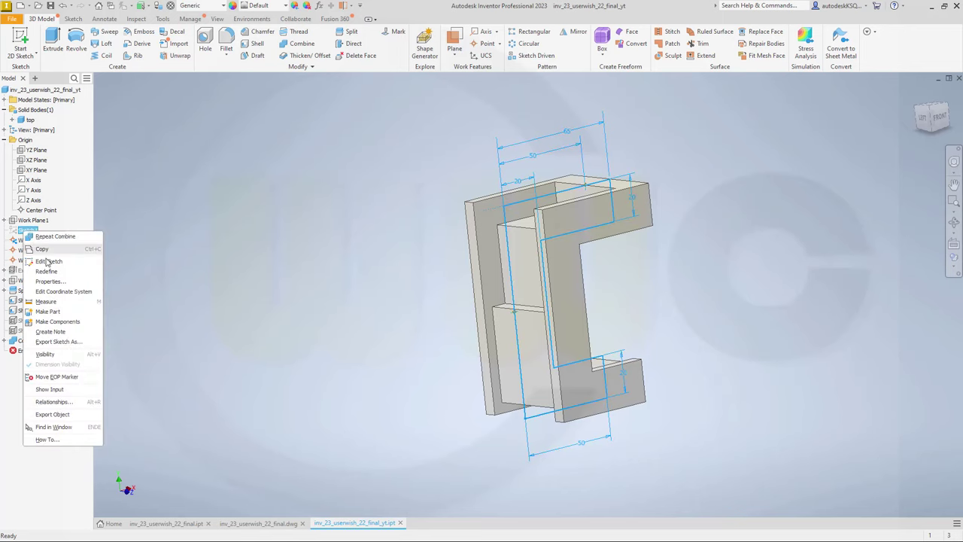
click(46, 354)
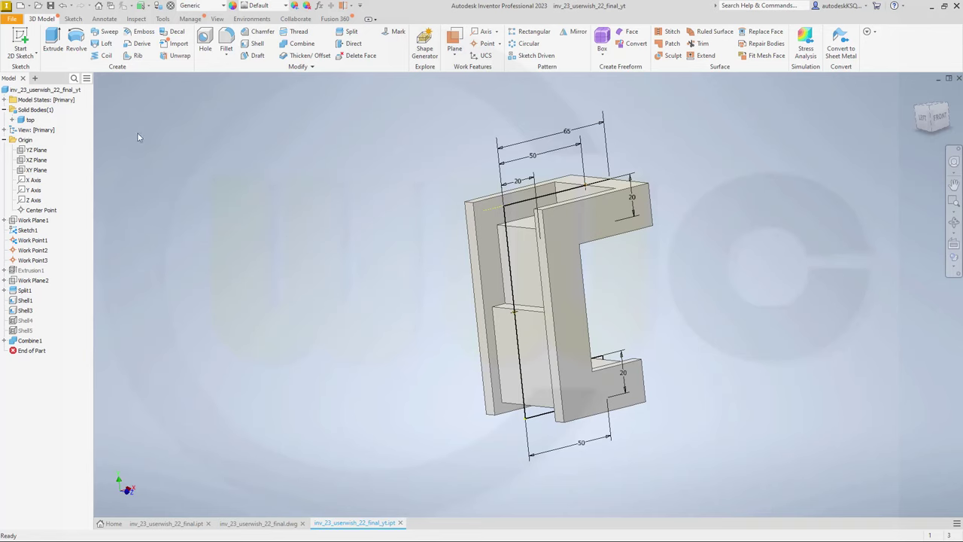
click(53, 41)
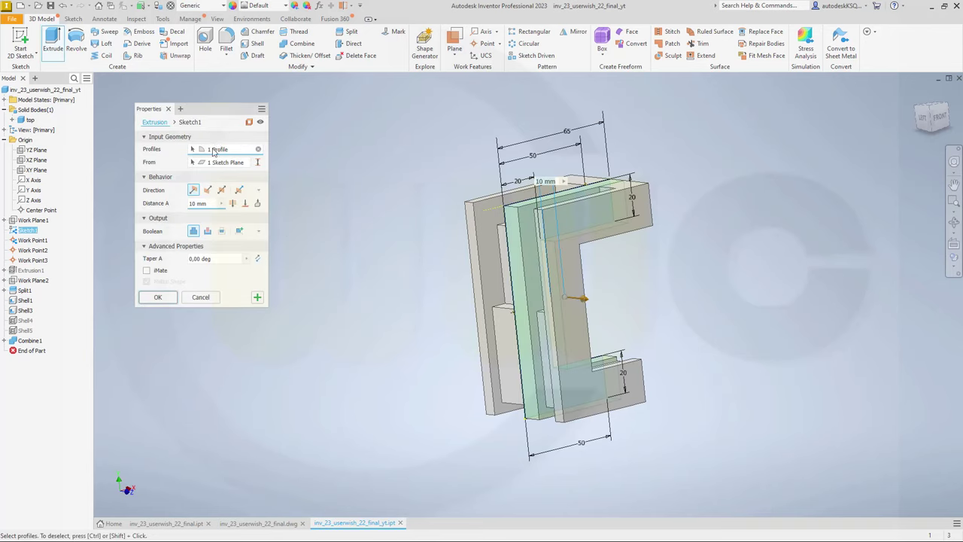
click(221, 190)
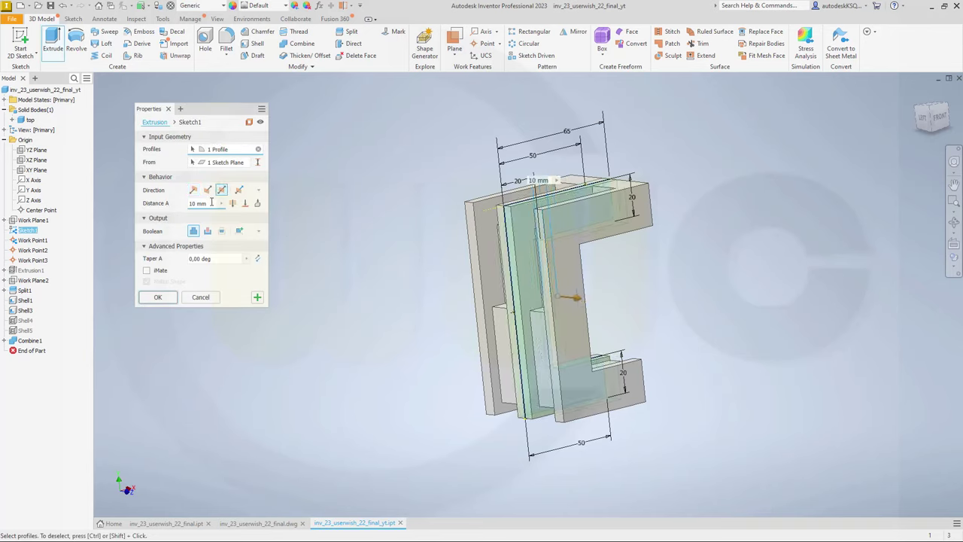
click(193, 203)
text(5)
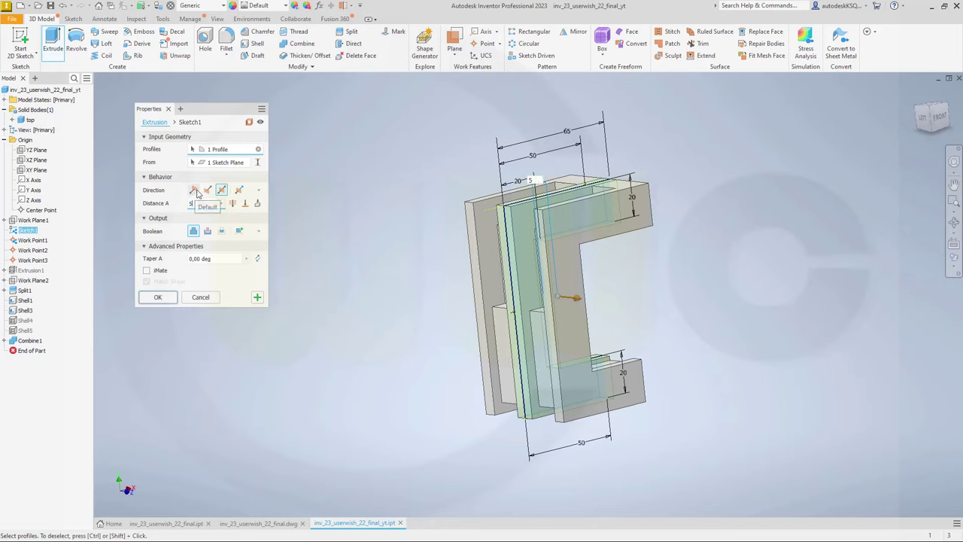
click(158, 298)
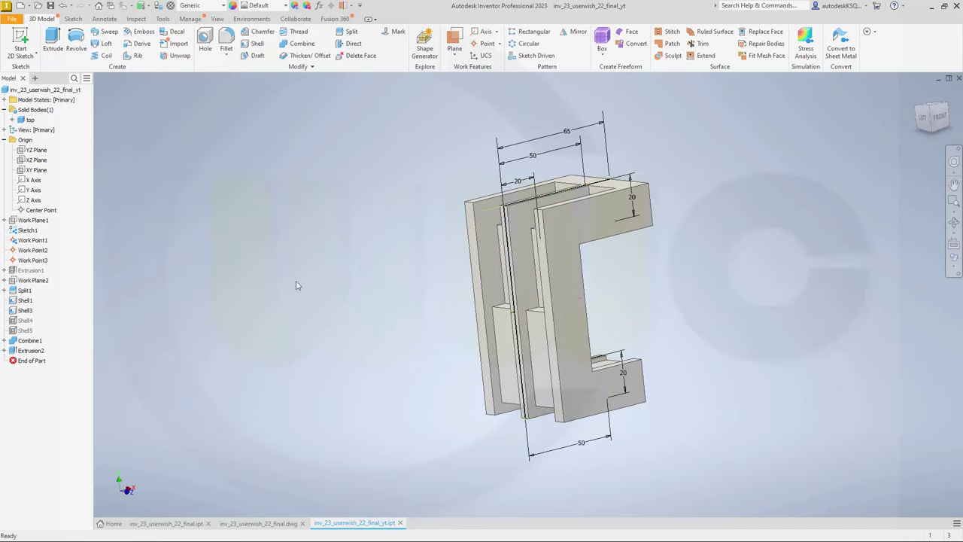
shift+middle_drag(329, 254, 356, 232)
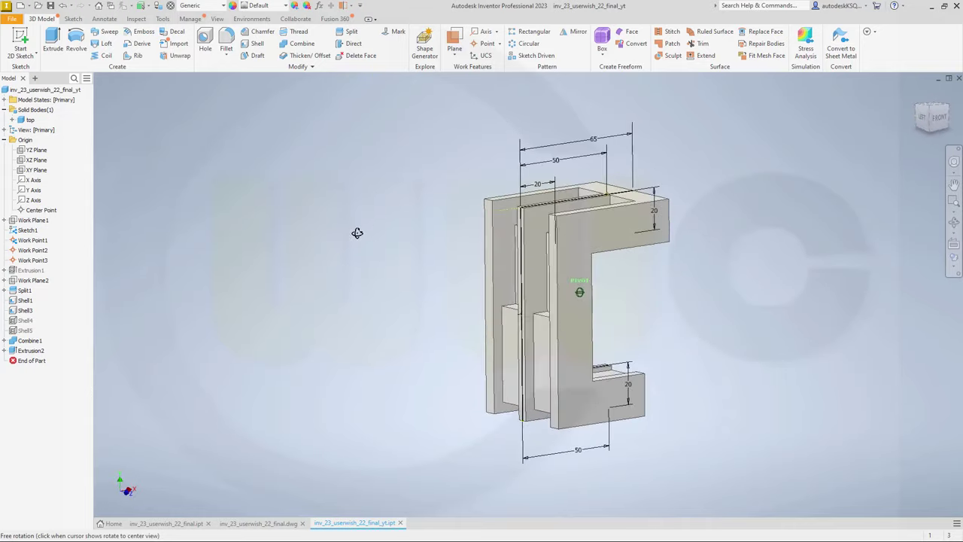
Start Sketch2 on the XZ Plane and view the profile face-on
click(20, 45)
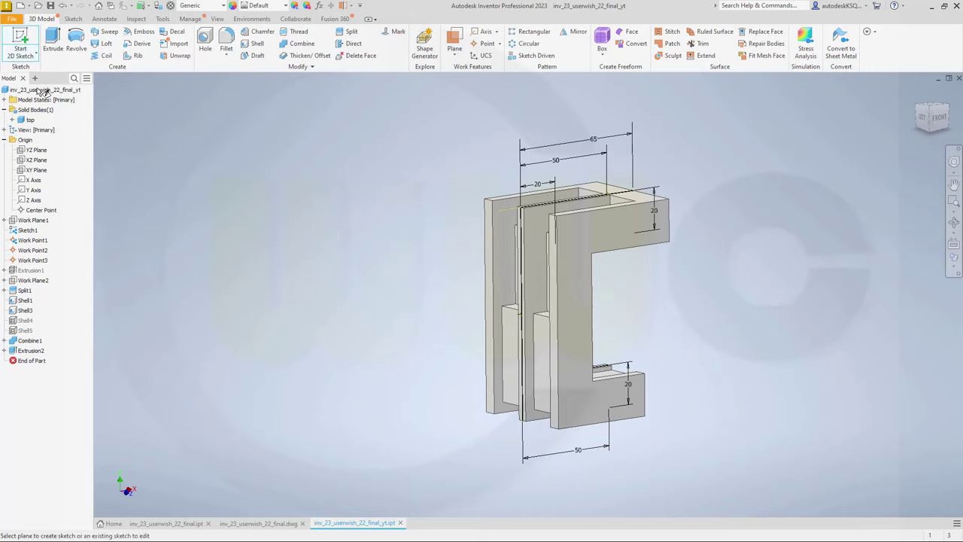
click(35, 165)
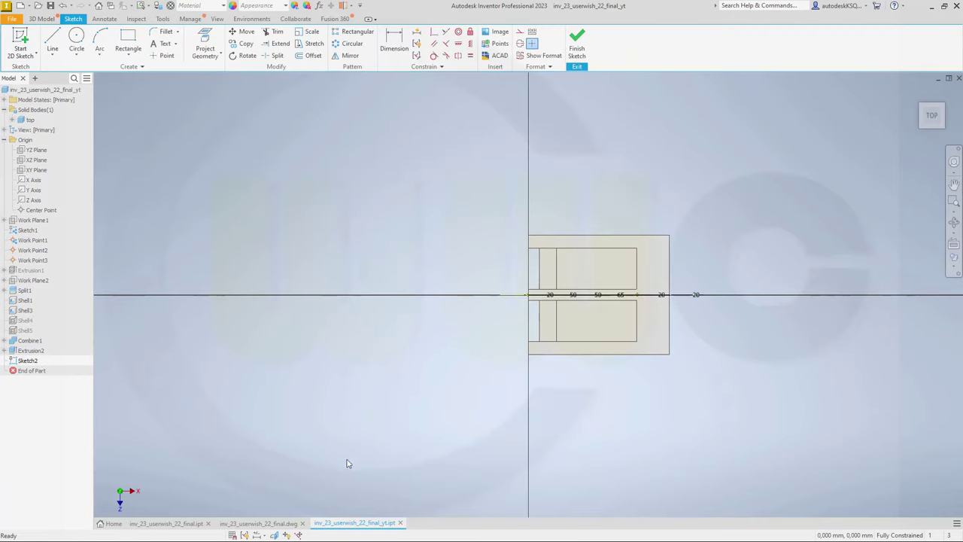
click(273, 535)
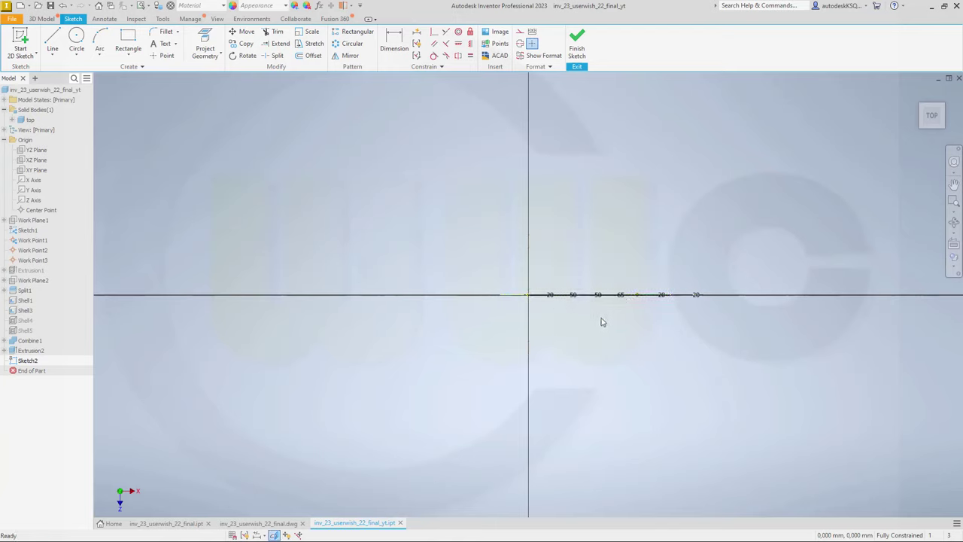
key(Page_Up)
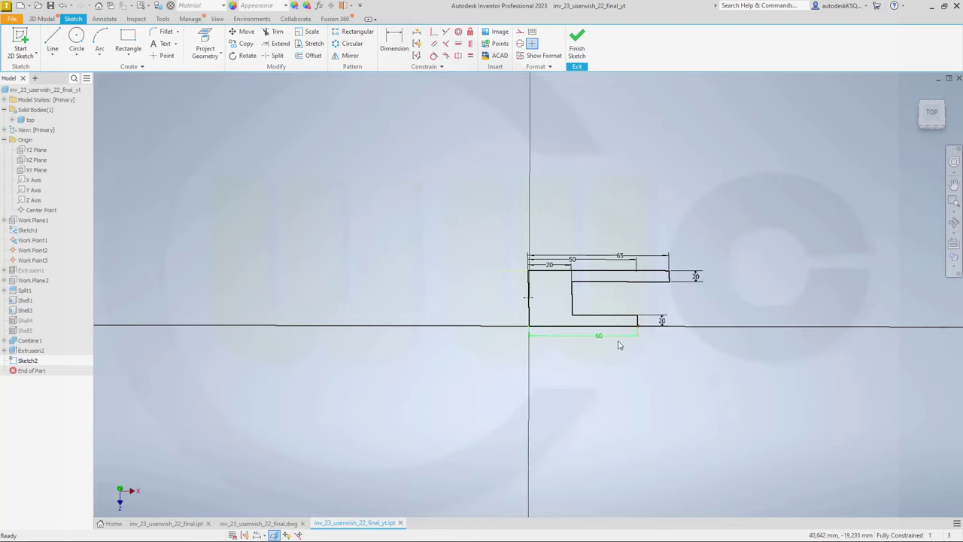
shift+middle_drag(587, 363, 584, 361)
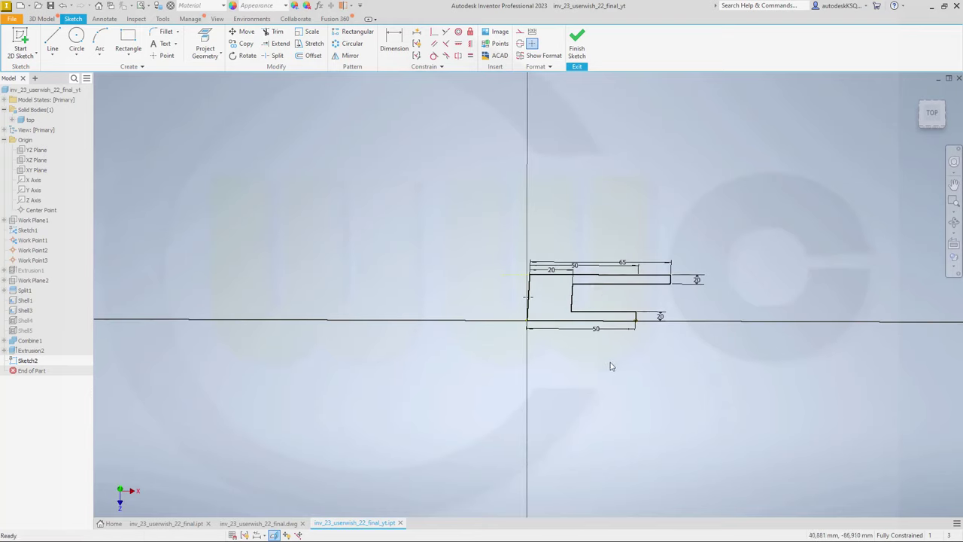
Project geometry and draw a 55 mm circle centred on the lower leg's end
click(205, 45)
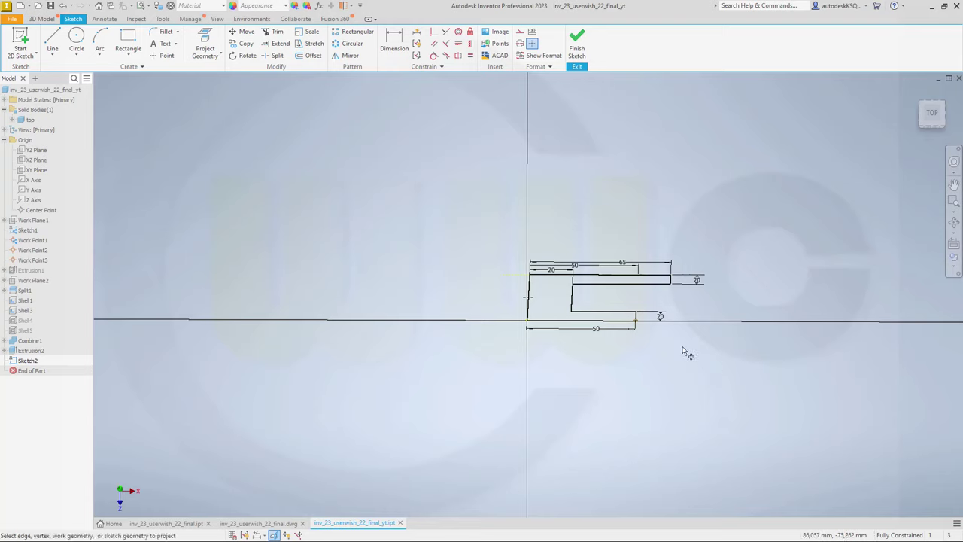
click(76, 35)
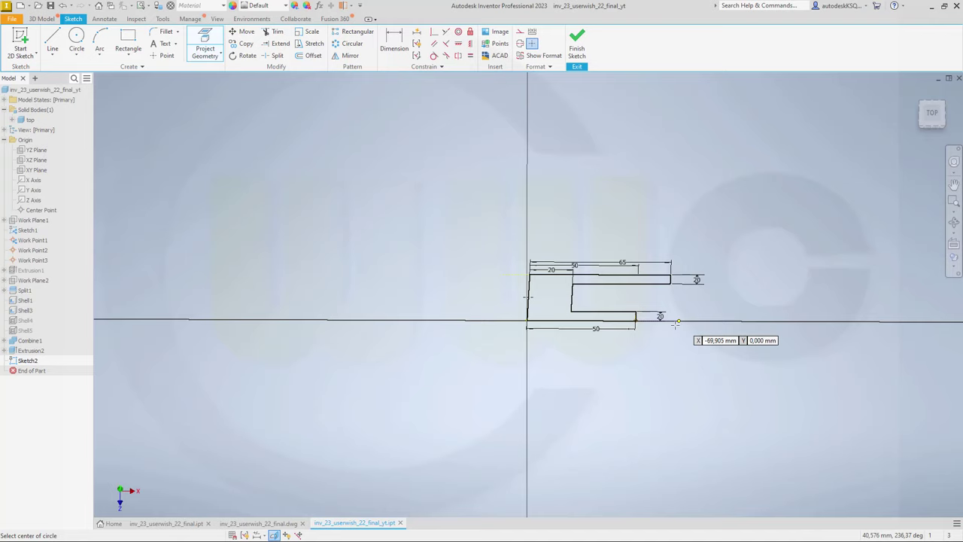
click(635, 320)
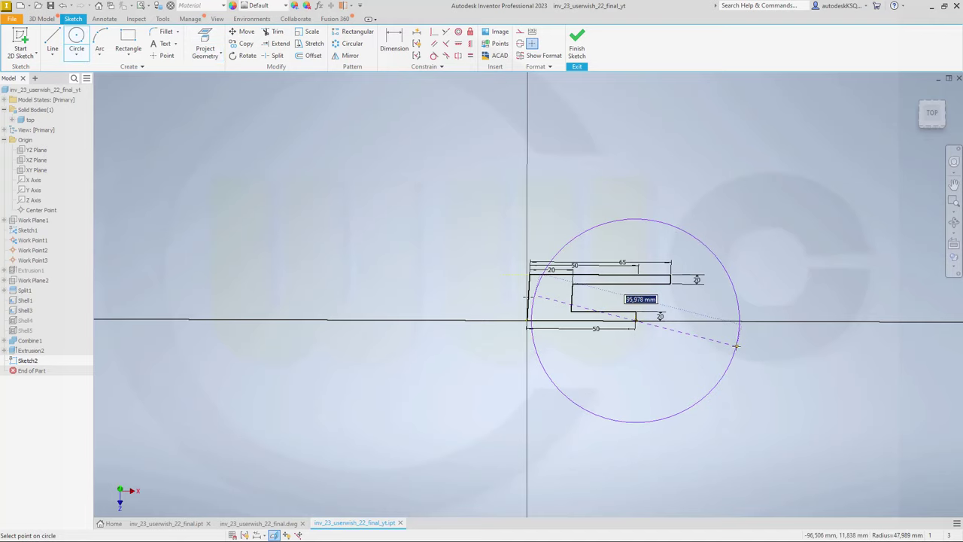
text(55)
key(Return)
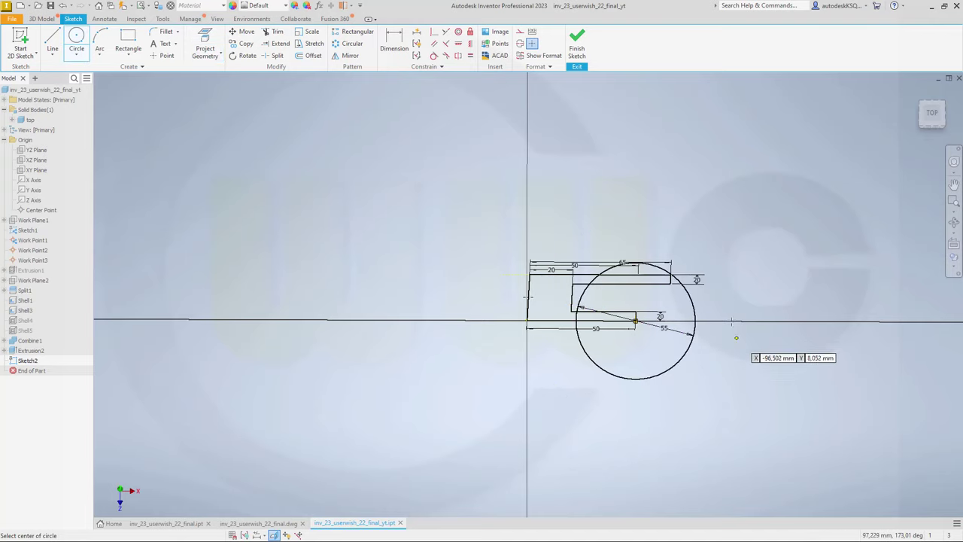
Finish Sketch2 and zoom in for a close front view of the lower leg
click(576, 50)
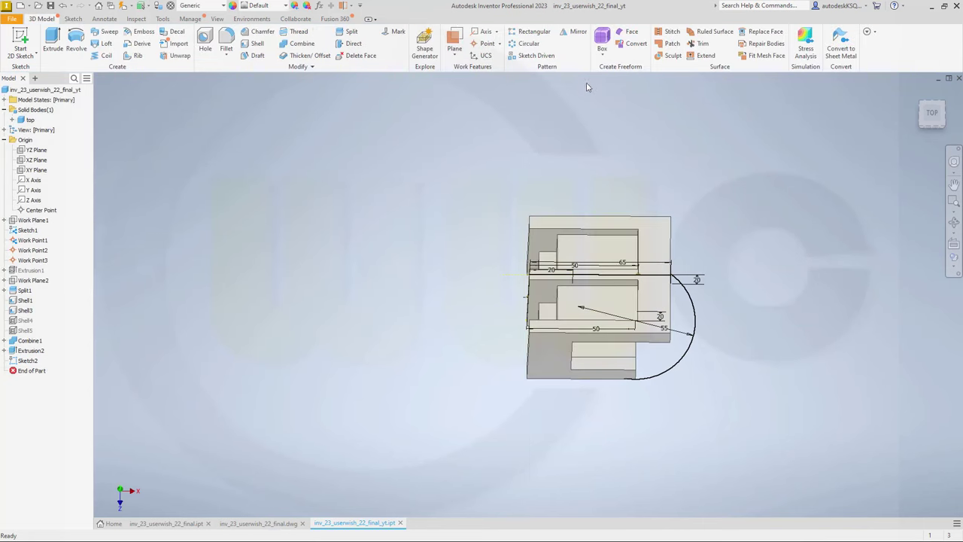
shift+middle_drag(496, 314, 509, 177)
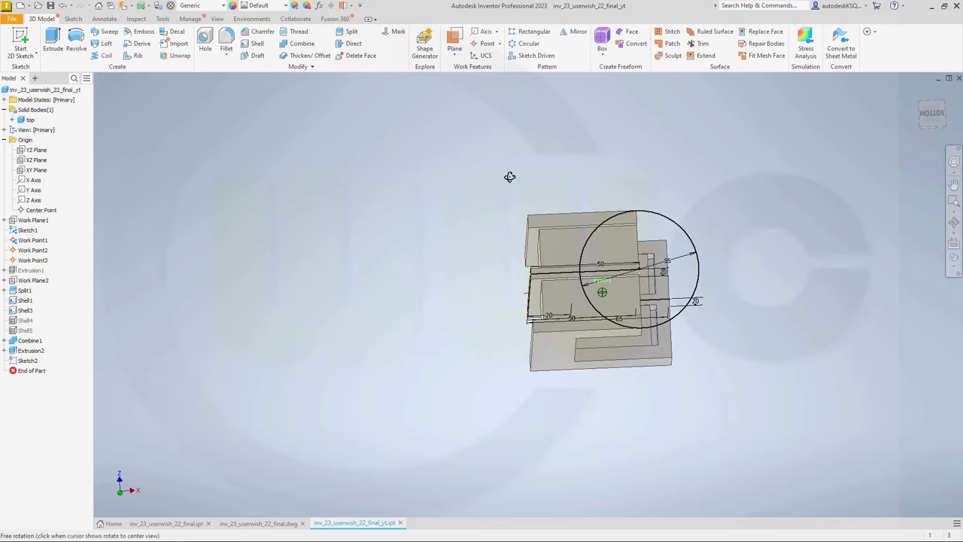
scroll(530, 218, up, 3)
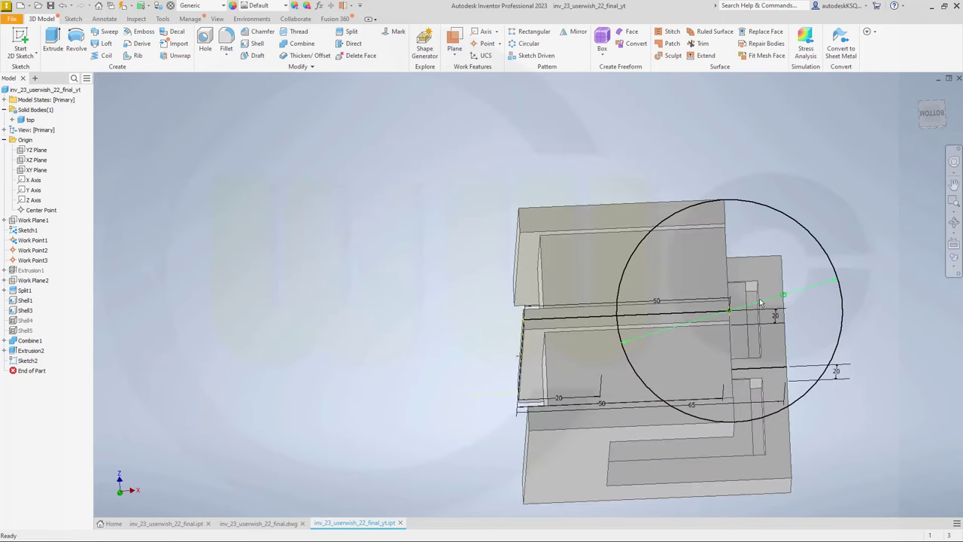
shift+middle_drag(684, 276, 642, 290)
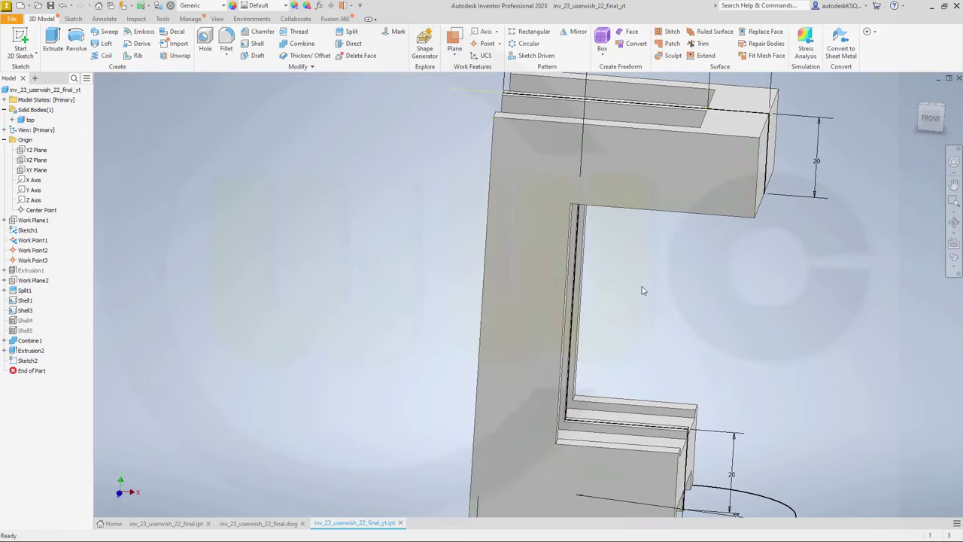
Extrude the Sketch2 circle 20 mm as Join in the default direction
click(51, 39)
click(752, 496)
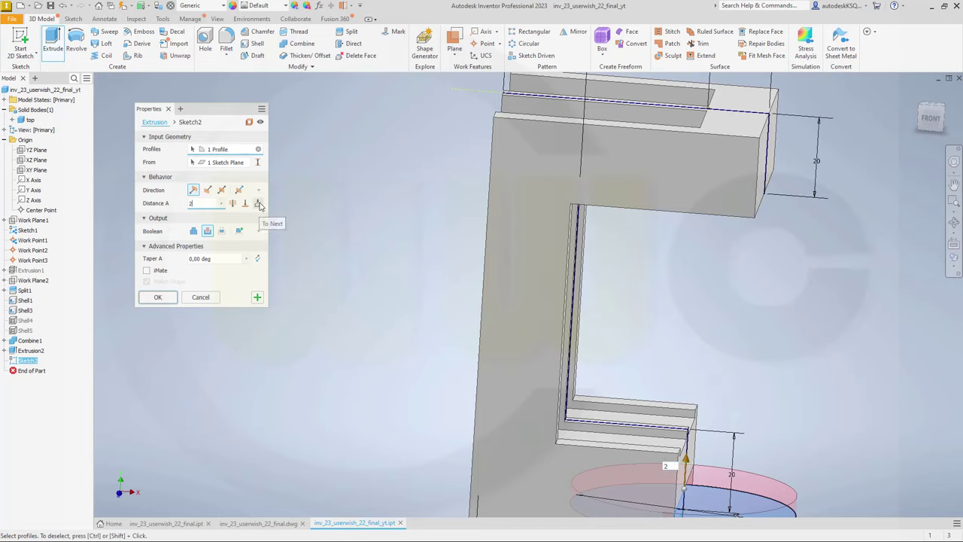
text(20)
click(207, 233)
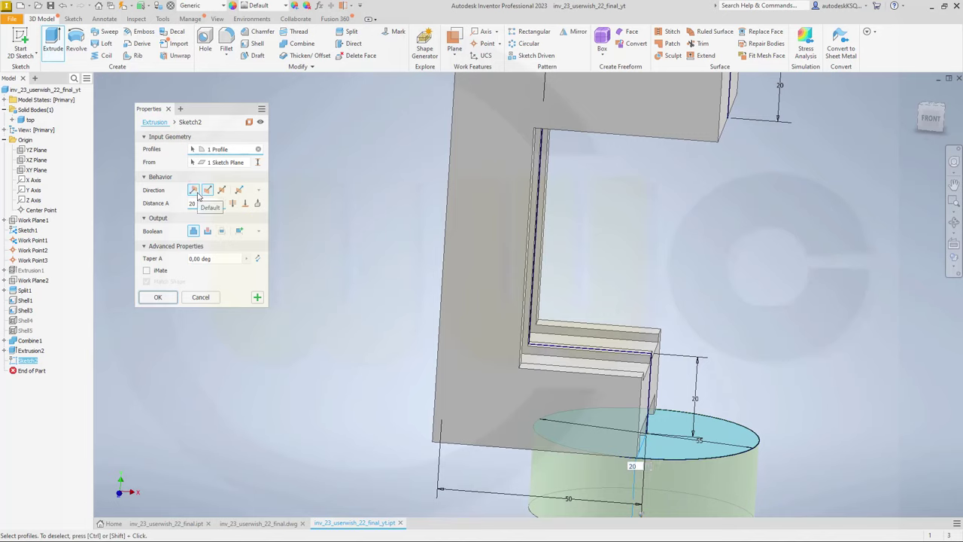
click(194, 189)
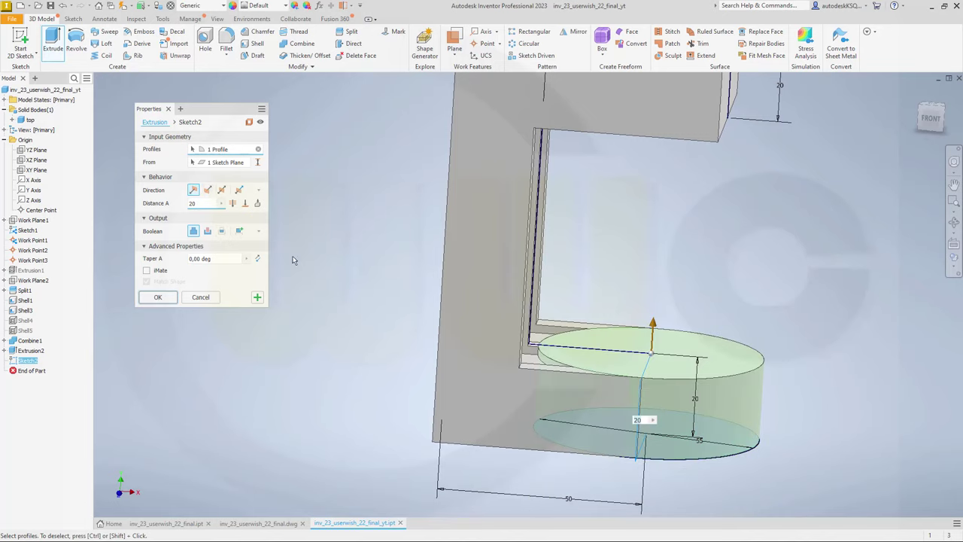
click(158, 298)
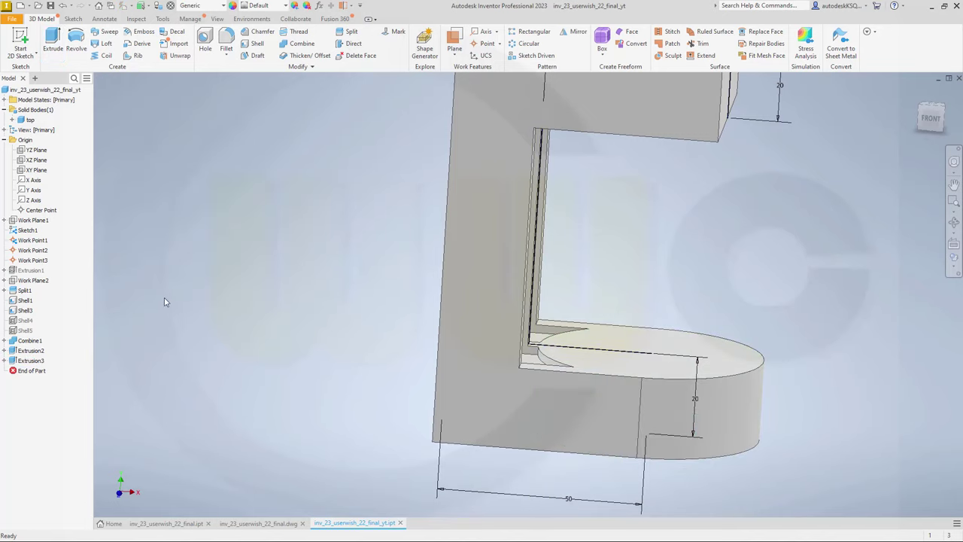
Start Sketch3 on the YZ Plane and project a part vertex into it
mouse_move(292, 292)
shift+middle_down()
mouse_move(312, 273)
mouse_move(355, 273)
shift+middle_up()
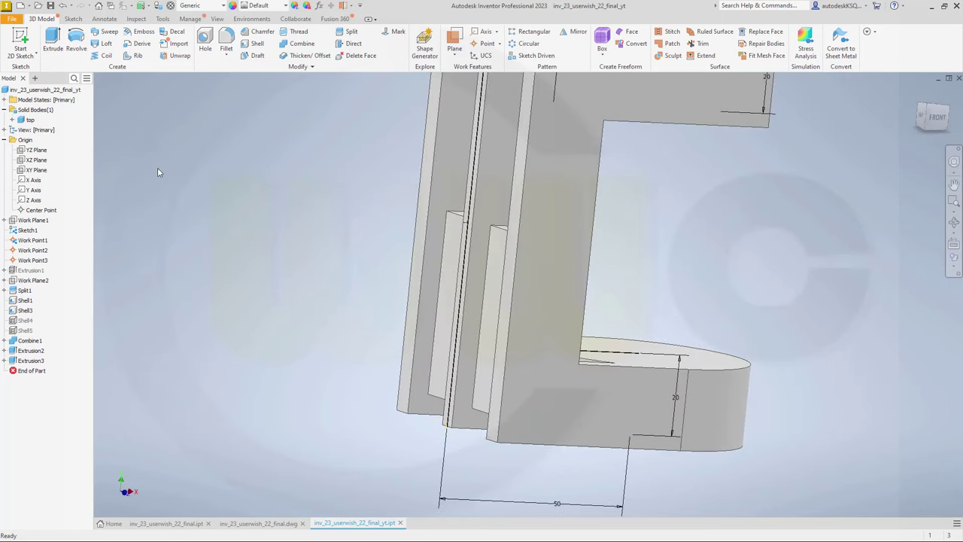
click(21, 44)
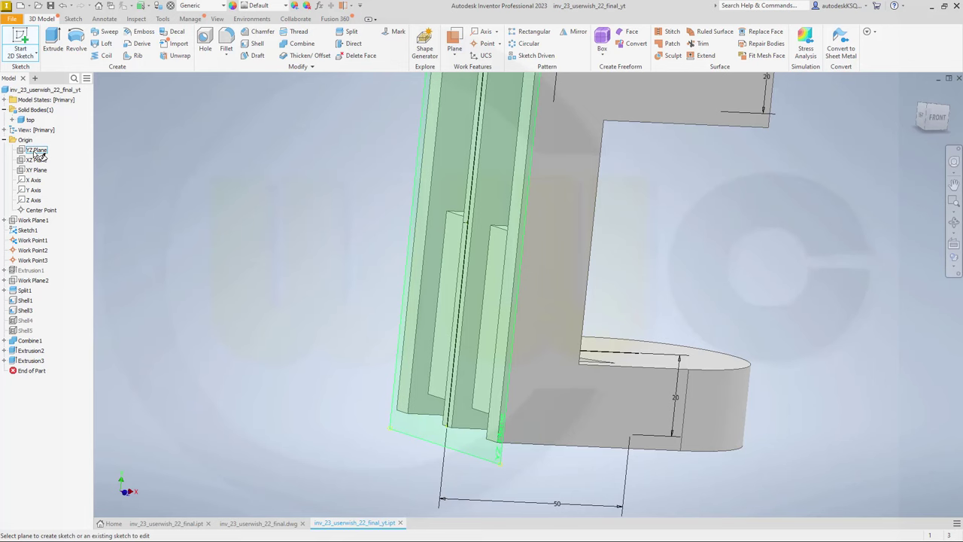
click(38, 150)
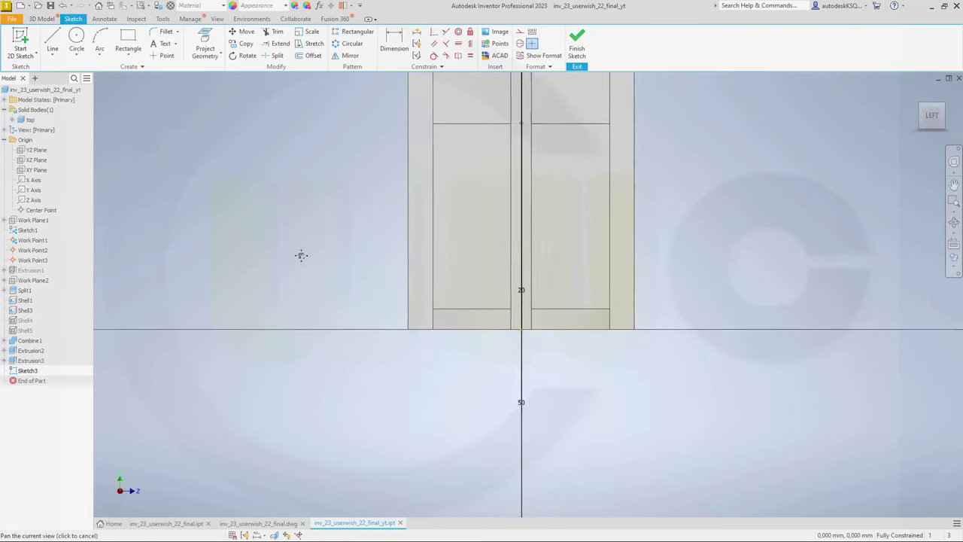
click(205, 43)
click(516, 213)
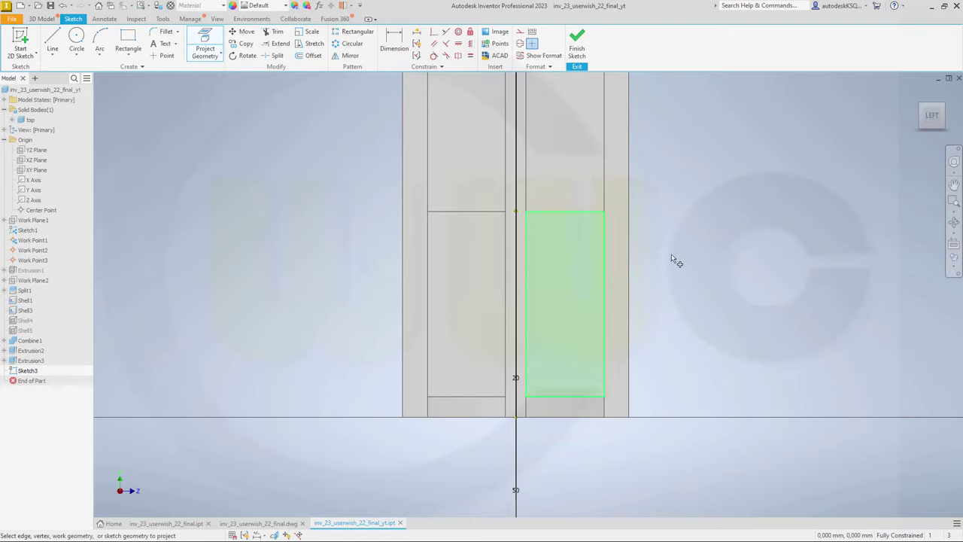
Draw a 55 mm circle centred on the projected point and finish Sketch3
click(77, 38)
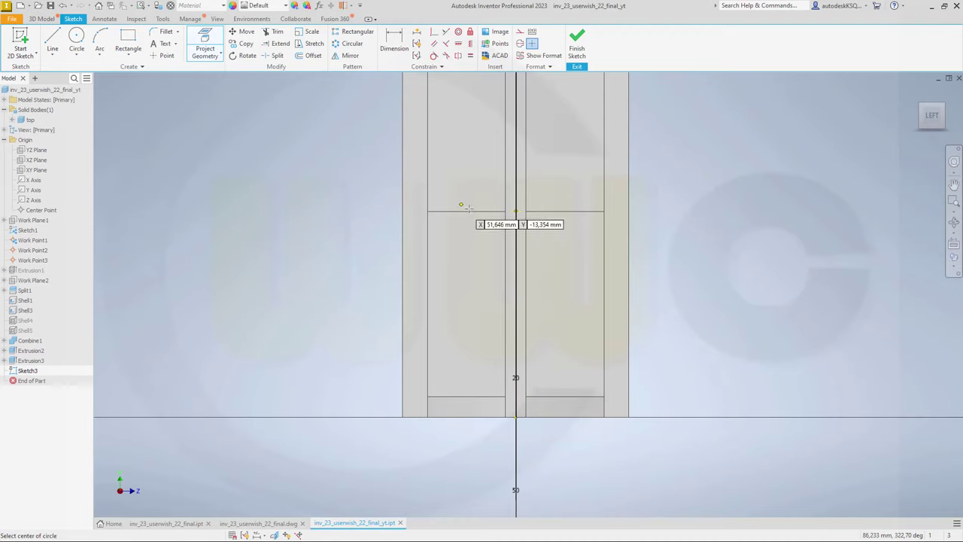
click(516, 211)
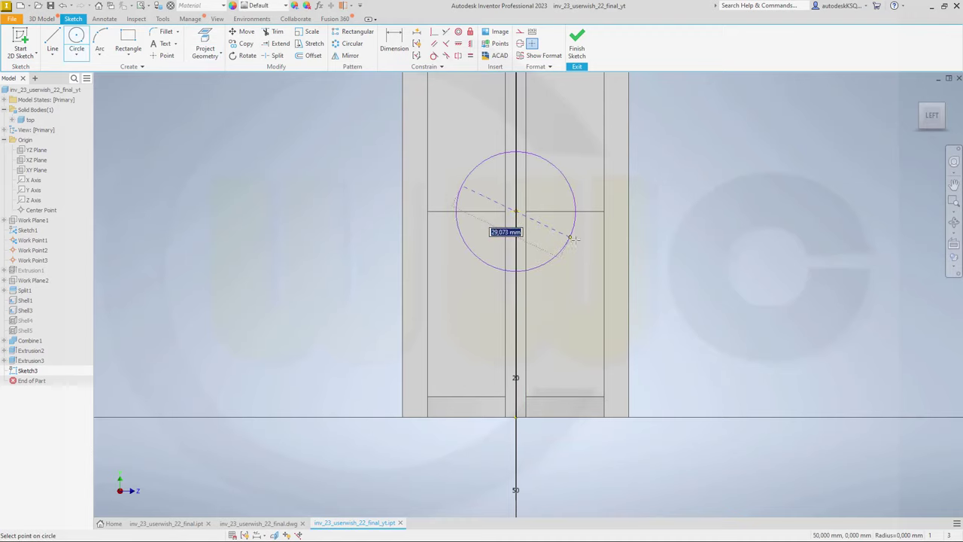
text(5)
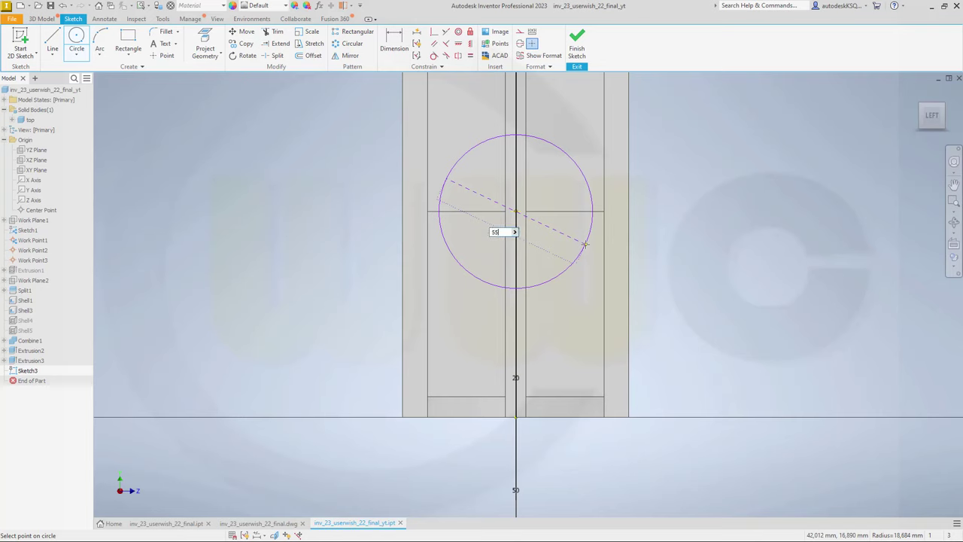
text(5)
key(Return)
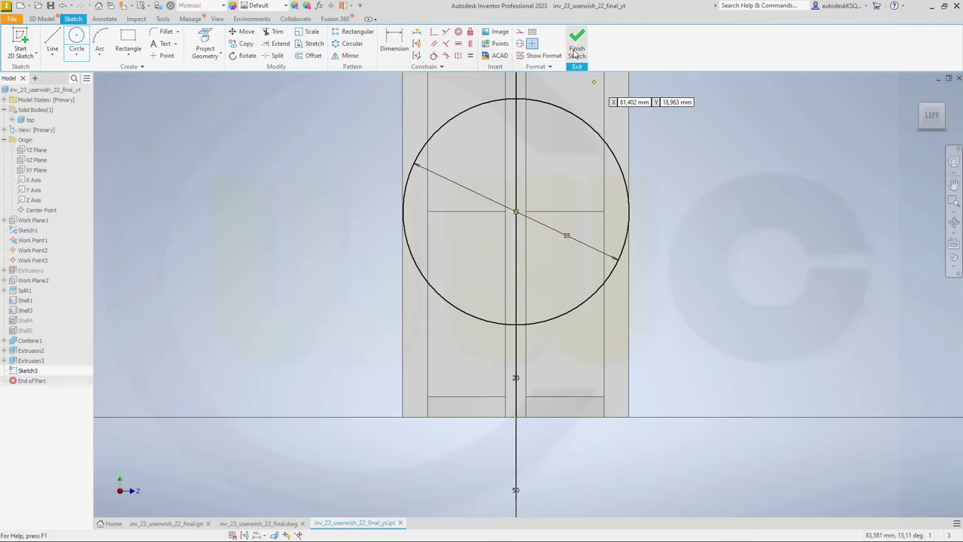
click(576, 53)
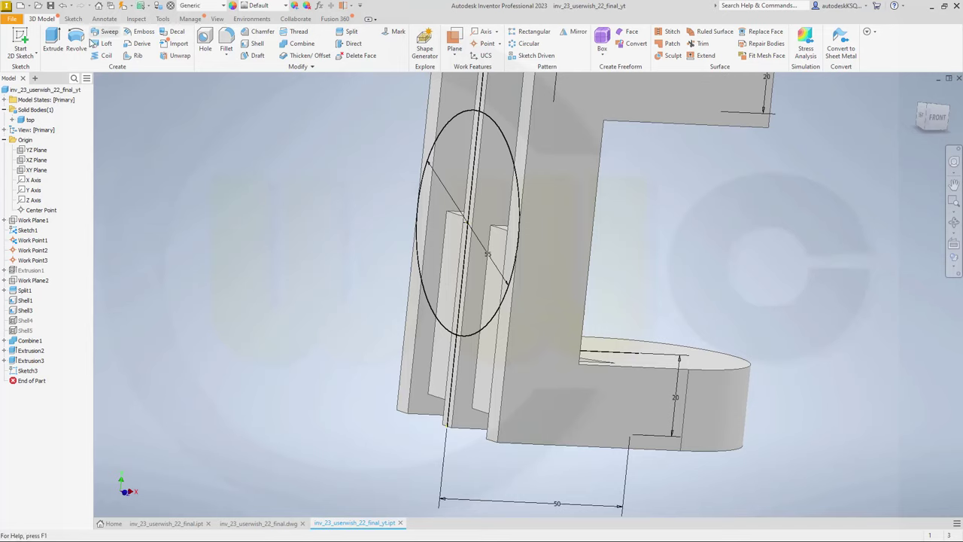
Extrude the Sketch3 circle 20 mm with Join into the bracket's back wall
click(55, 47)
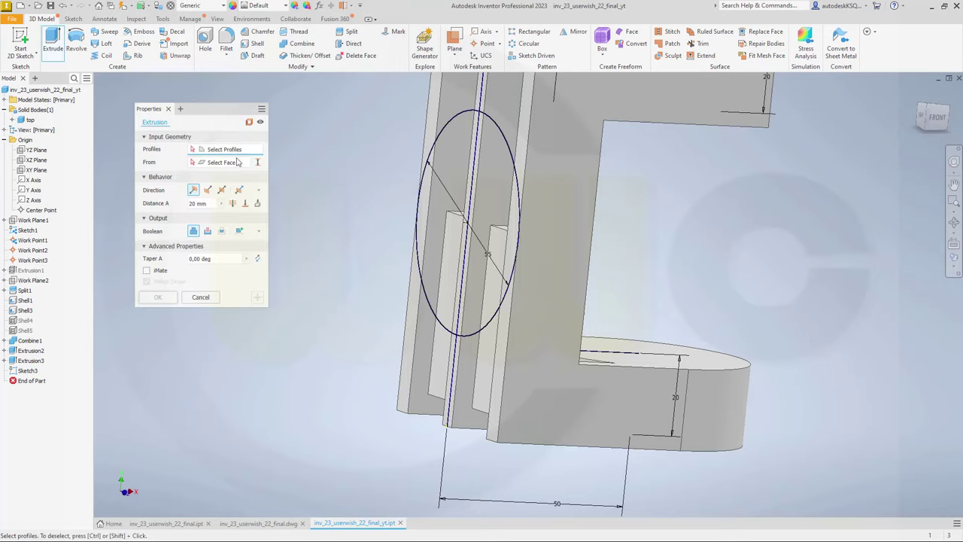
click(430, 203)
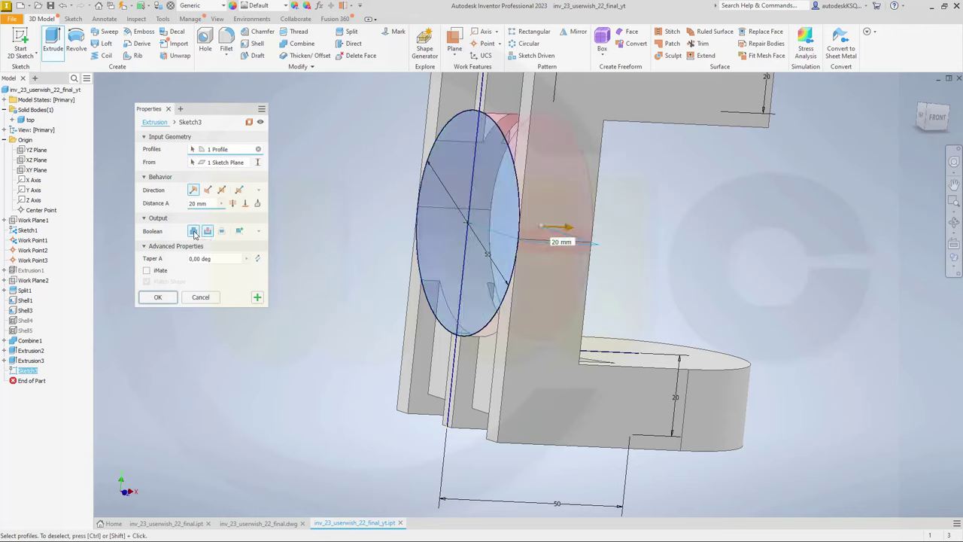
click(194, 231)
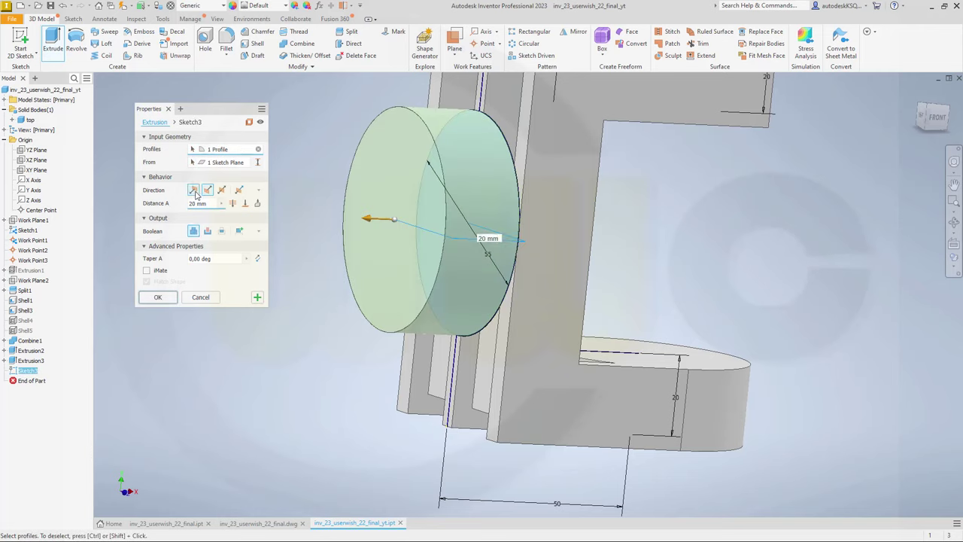
click(194, 190)
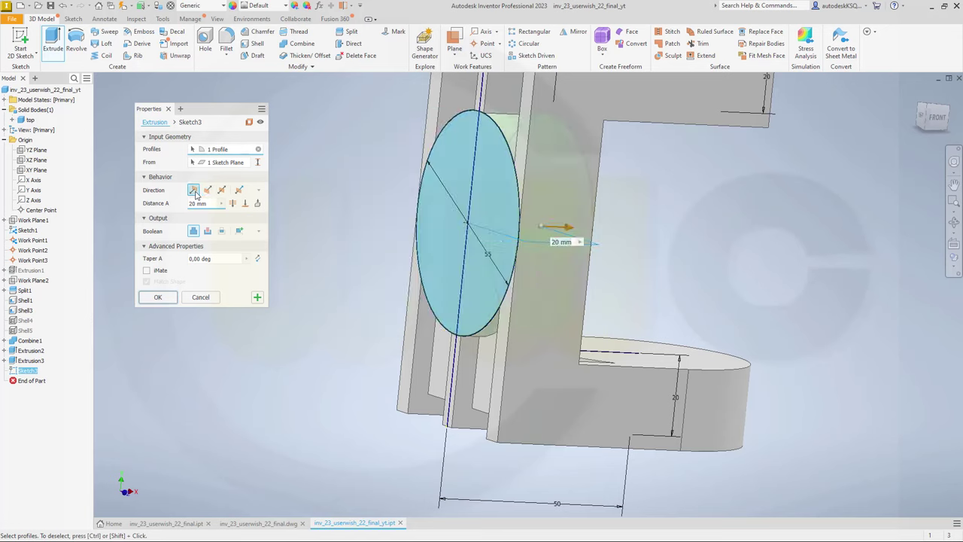
click(160, 297)
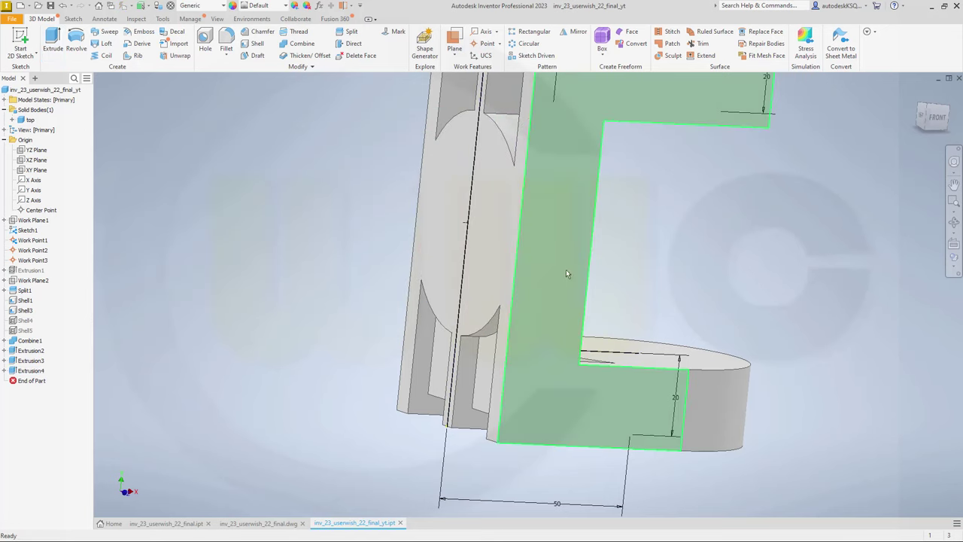
Hide Sketch1 so its geometry no longer shows on the bracket
shift+middle_drag(566, 270, 530, 284)
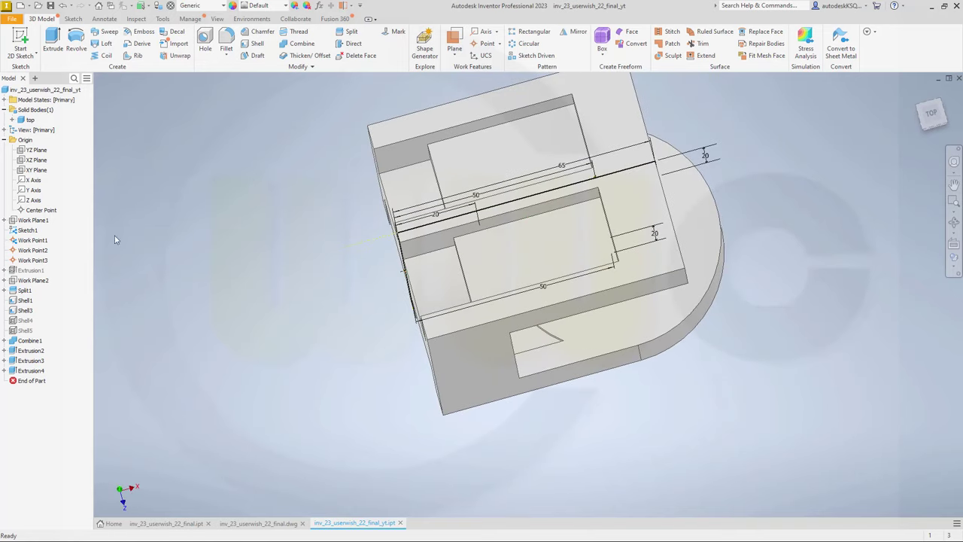
right_click(34, 230)
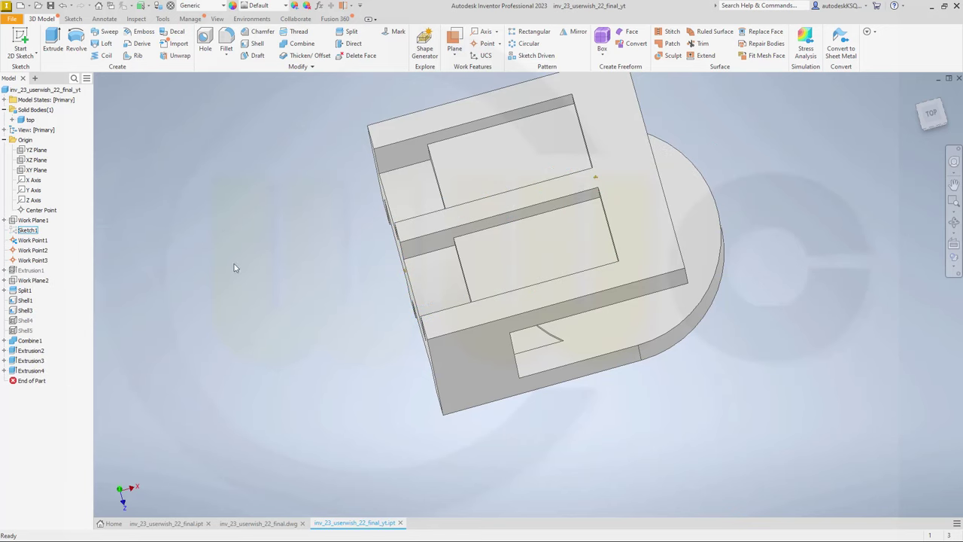
click(54, 351)
shift+middle_drag(233, 266, 264, 270)
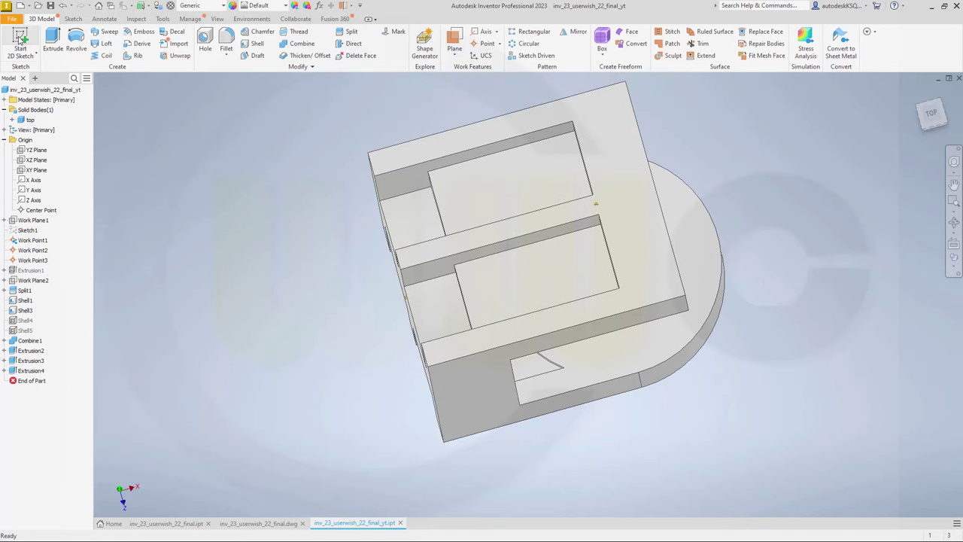
On Work Plane1, sketch a 30 mm circle centred on a projected vertex of the part
click(21, 41)
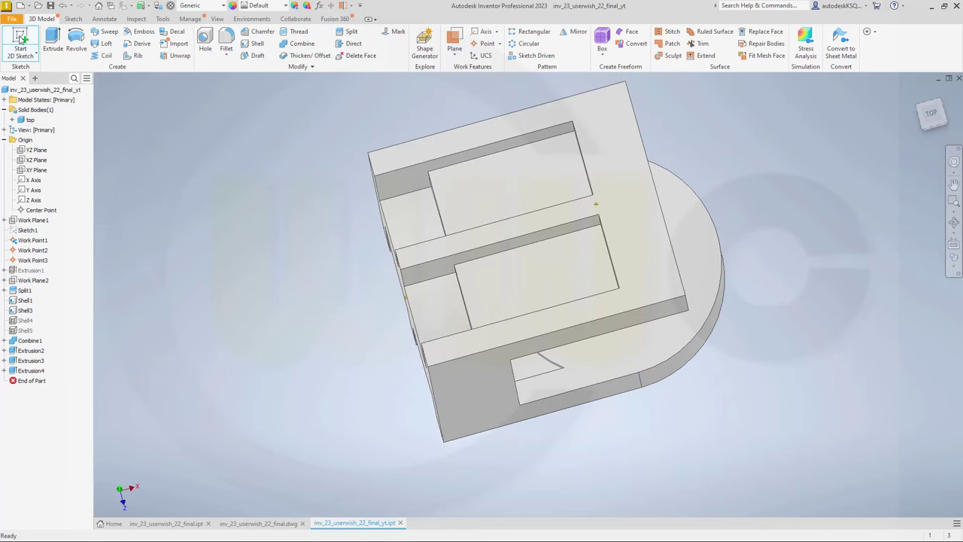
click(43, 220)
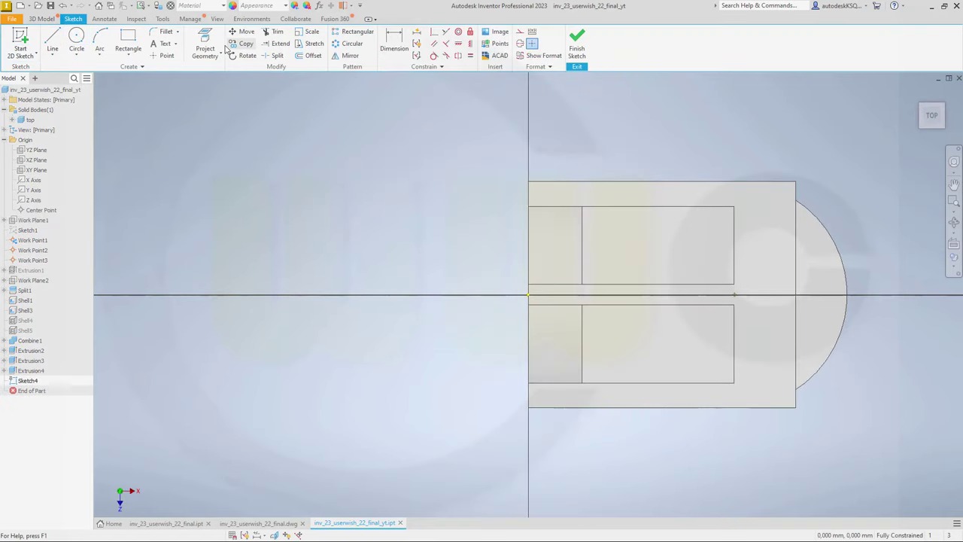
click(205, 46)
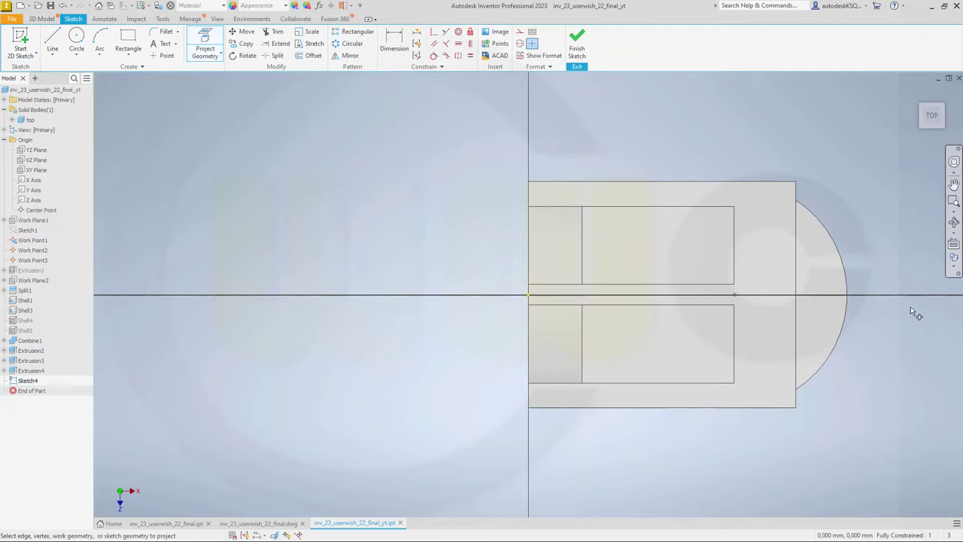
click(737, 297)
click(76, 38)
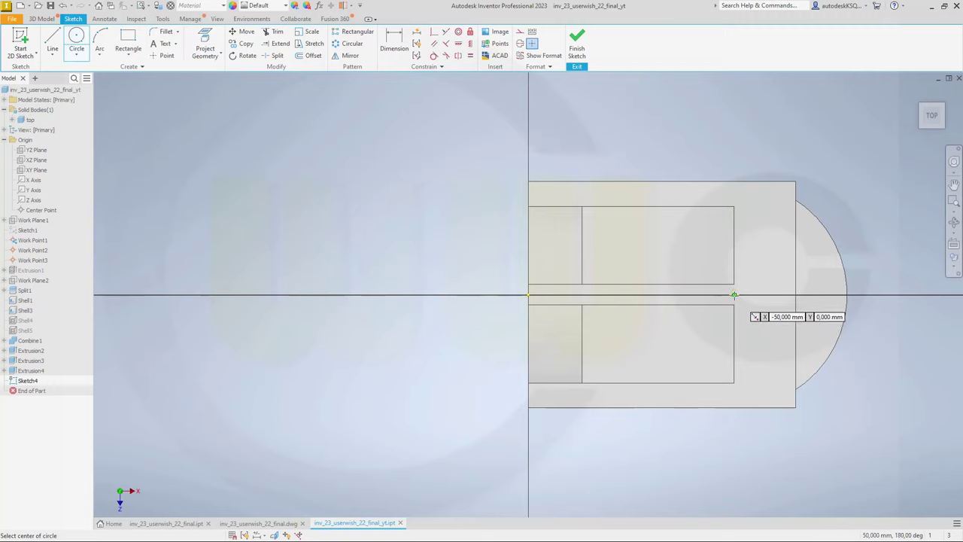
click(735, 295)
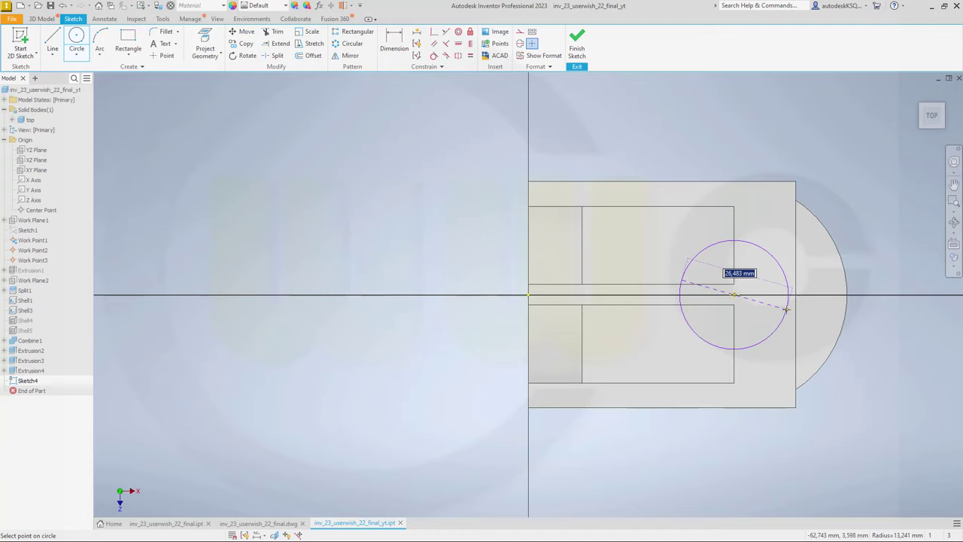
text(30)
key(Return)
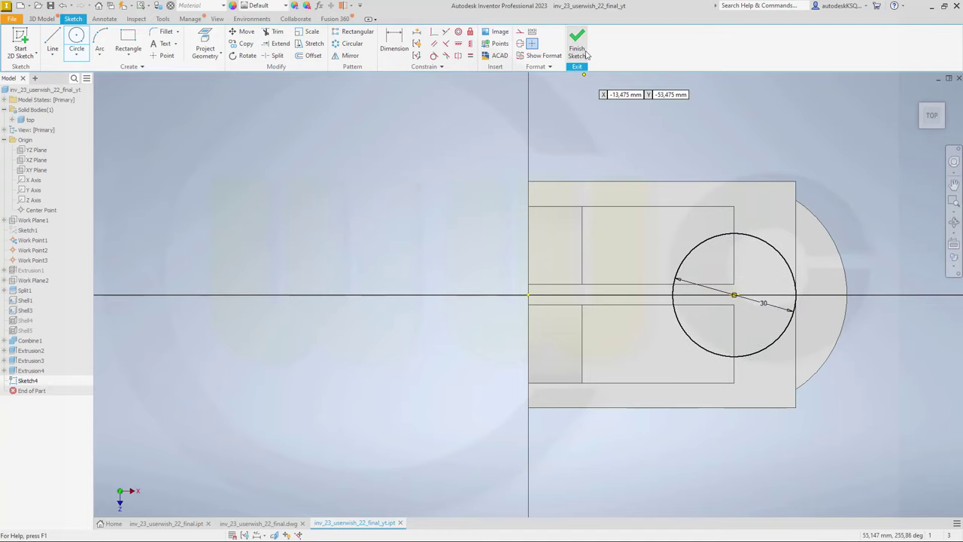
click(586, 55)
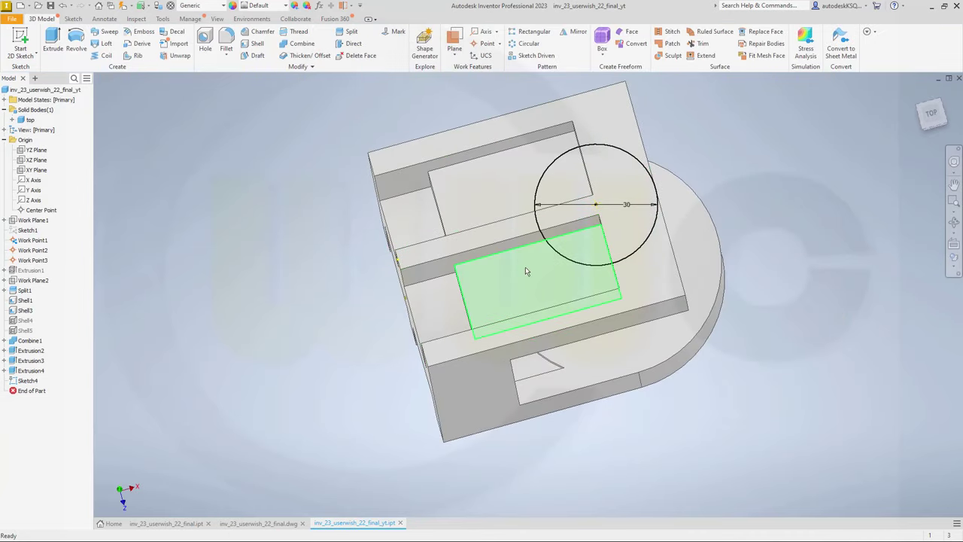
Extrude Sketch4's 30 mm circle 20 mm with Join to form the circular boss
shift+middle_drag(525, 271, 519, 226)
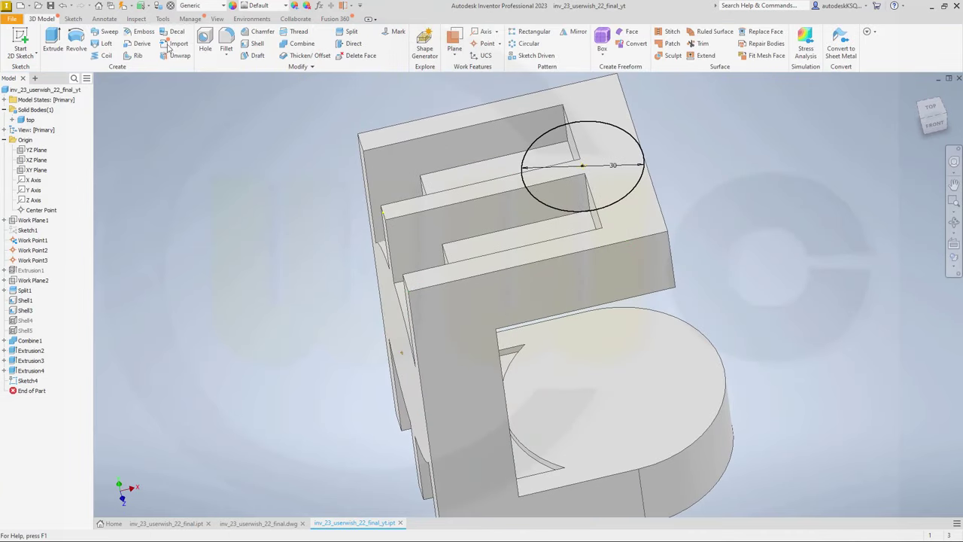
click(54, 44)
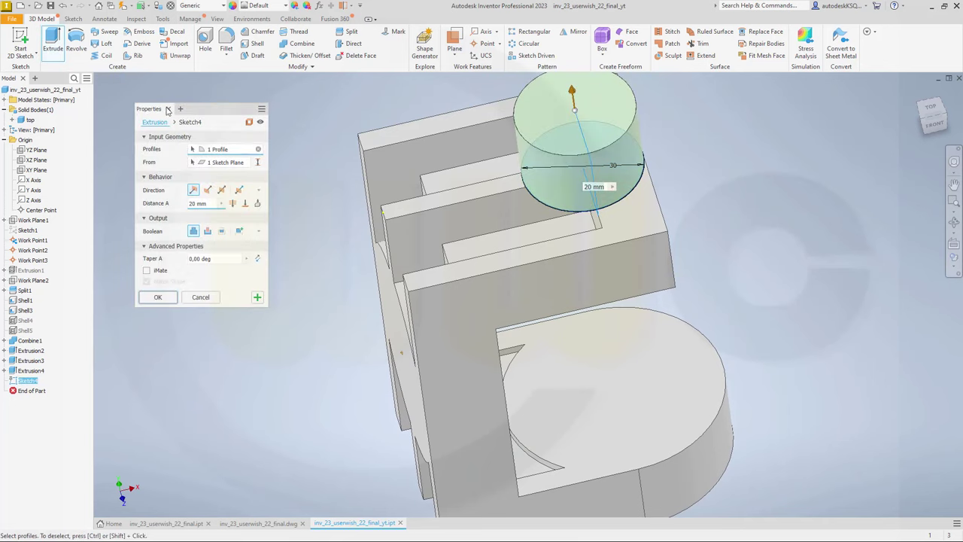
click(208, 230)
click(207, 190)
click(194, 230)
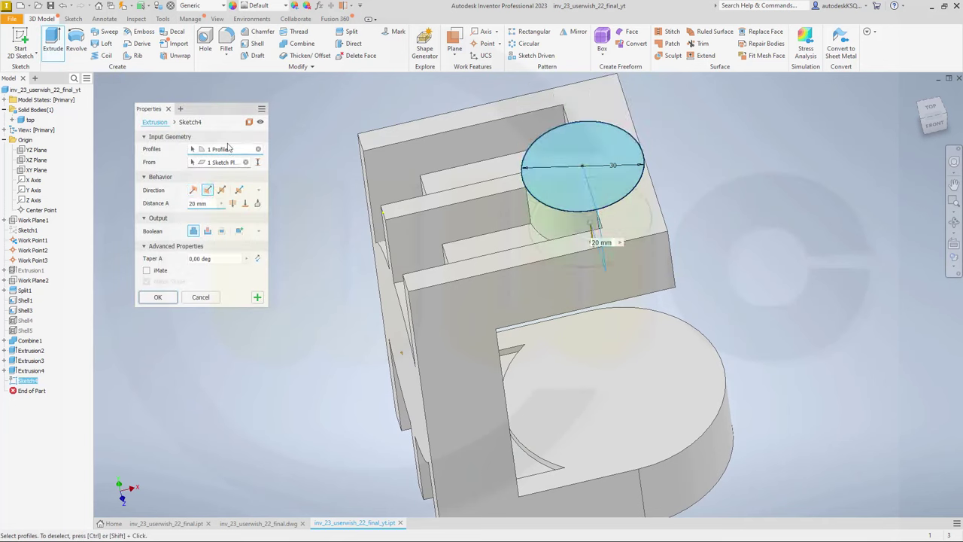
click(160, 298)
shift+middle_drag(315, 312, 335, 290)
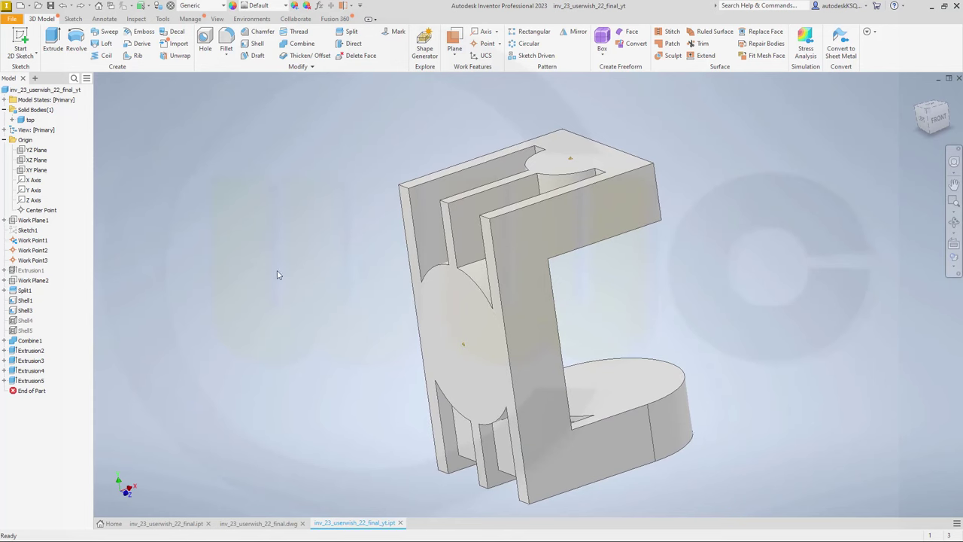
Make Sketch1 visible again and start a new sketch on the XY Plane, viewed face-on
click(27, 232)
right_click(27, 232)
click(46, 254)
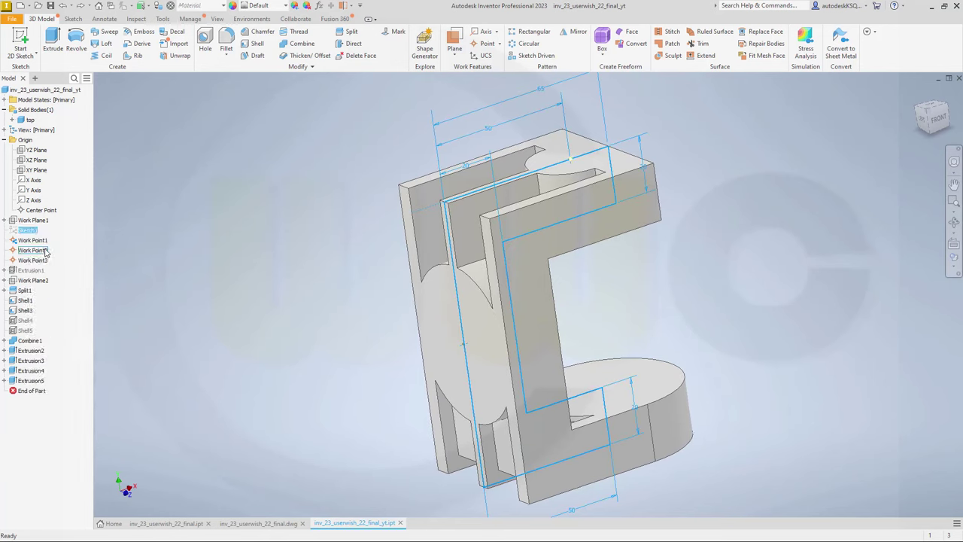
click(37, 170)
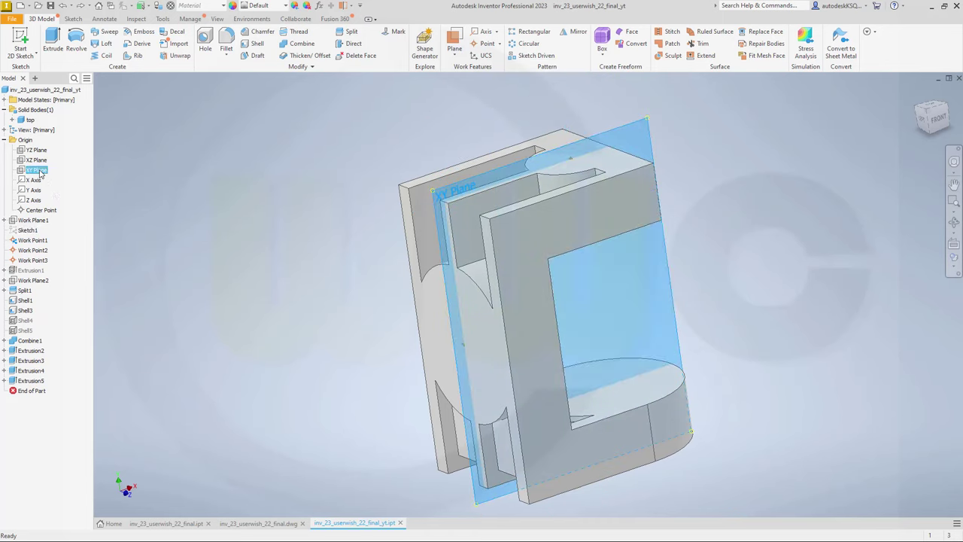
right_click(39, 170)
click(64, 209)
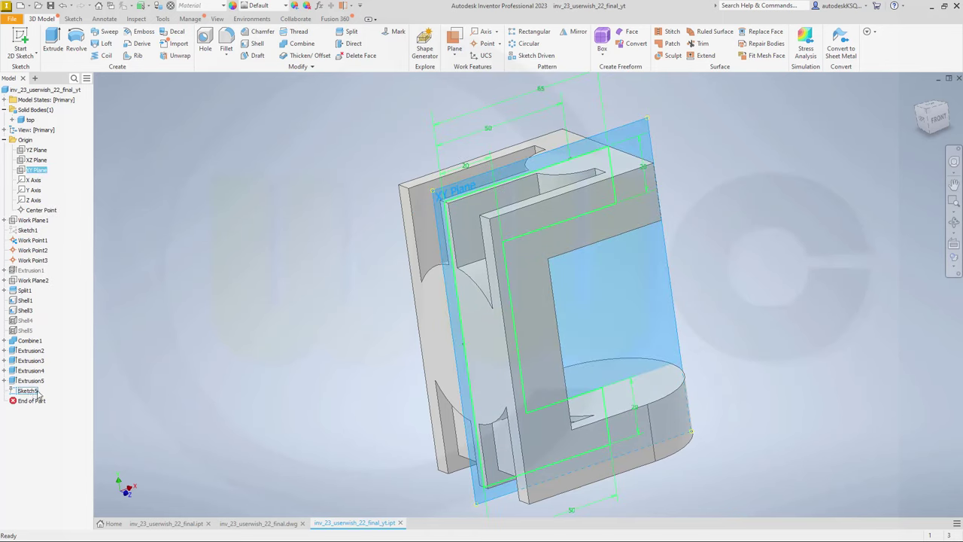
key(Page_Up)
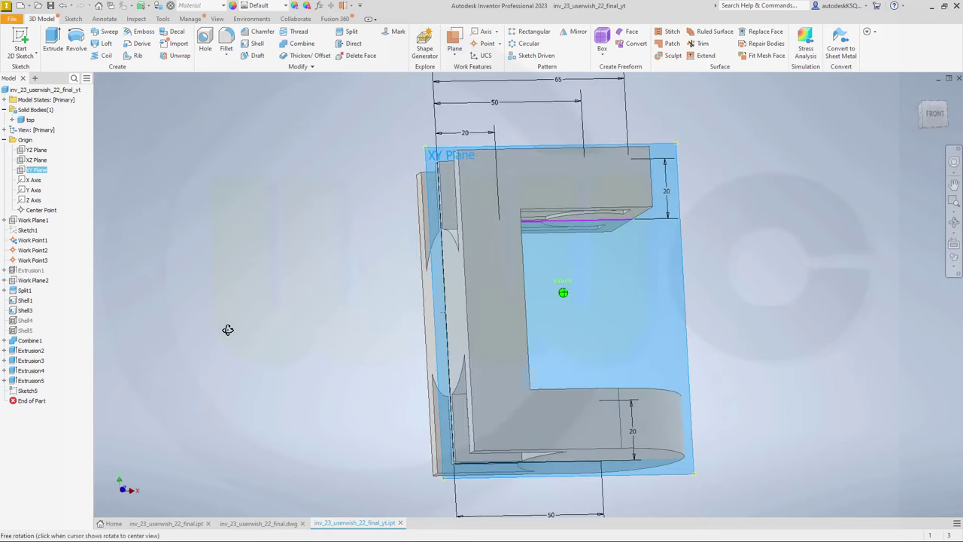
Hide the solid body and look straight at Sketch5
right_click(30, 119)
click(51, 179)
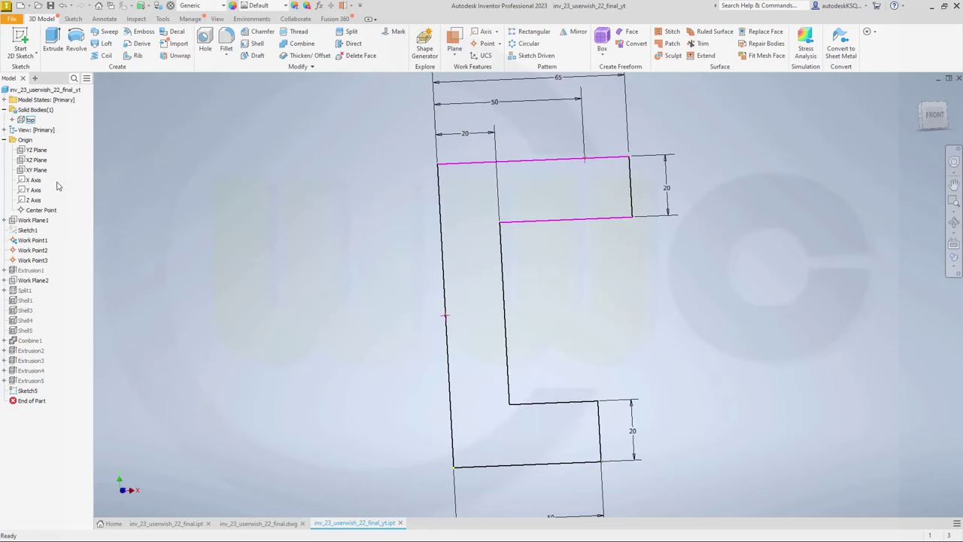
click(27, 391)
key(Page_Up)
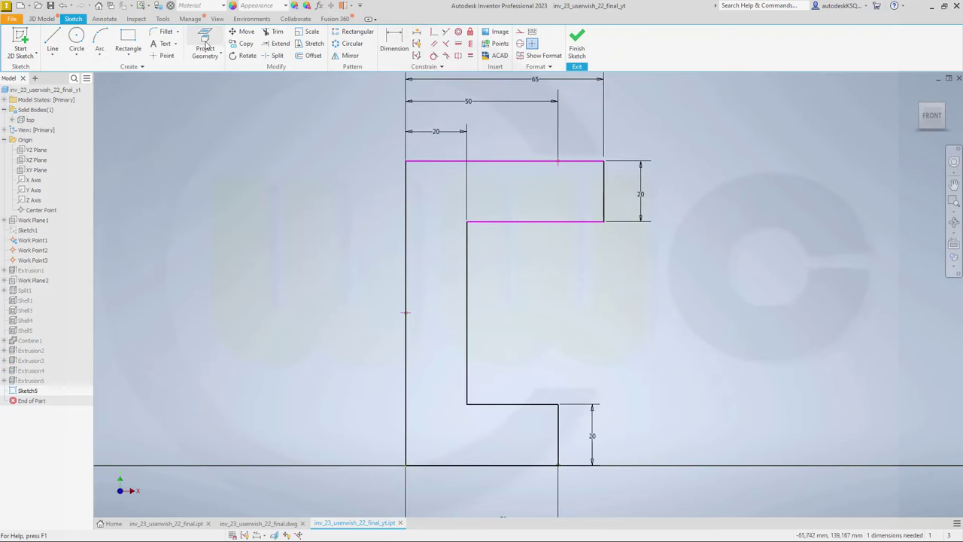
Draw a 20 mm horizontal line from the left edge at 50 mm height
click(204, 43)
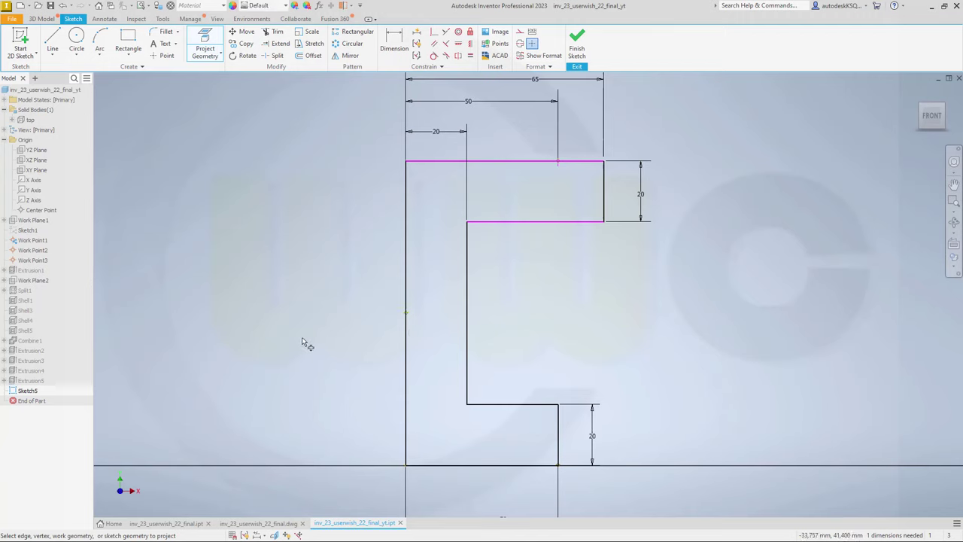
click(51, 42)
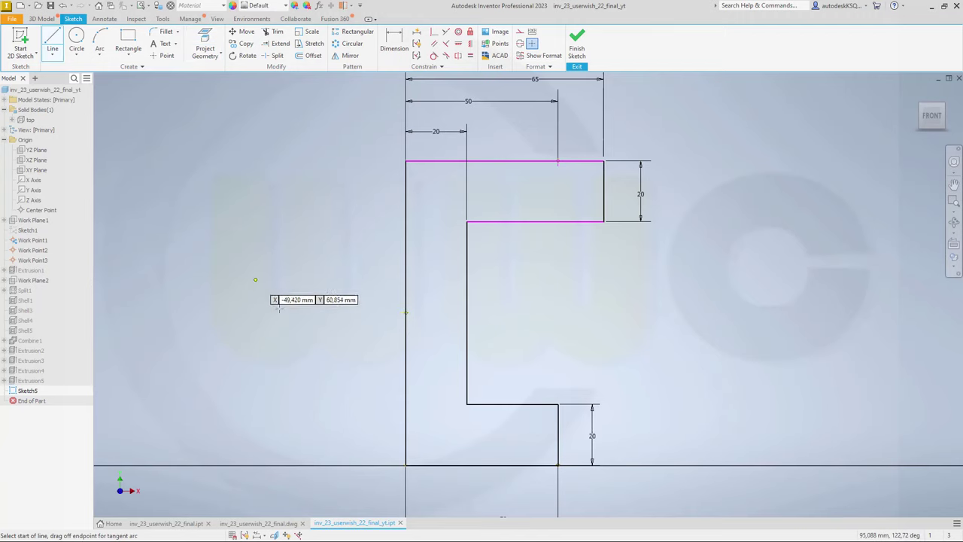
click(405, 313)
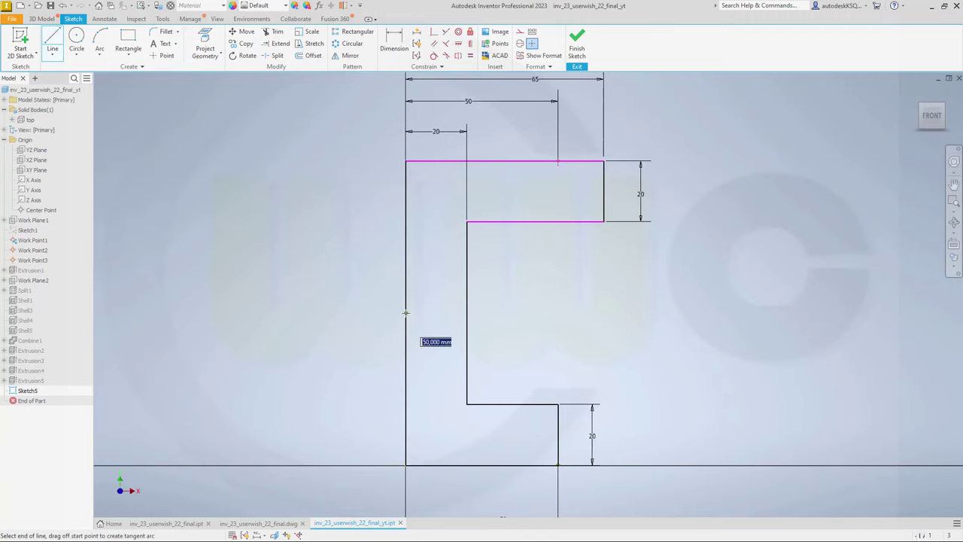
click(466, 312)
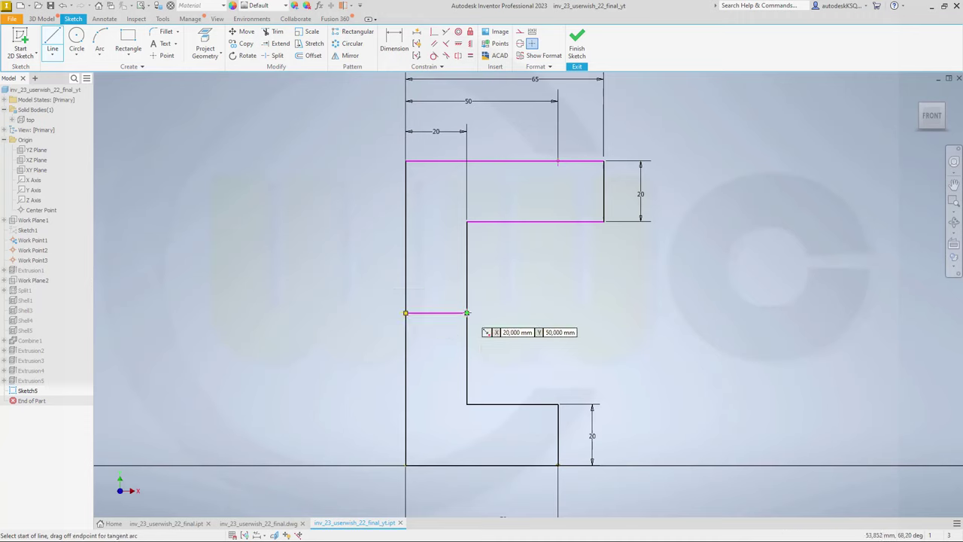
key(Escape)
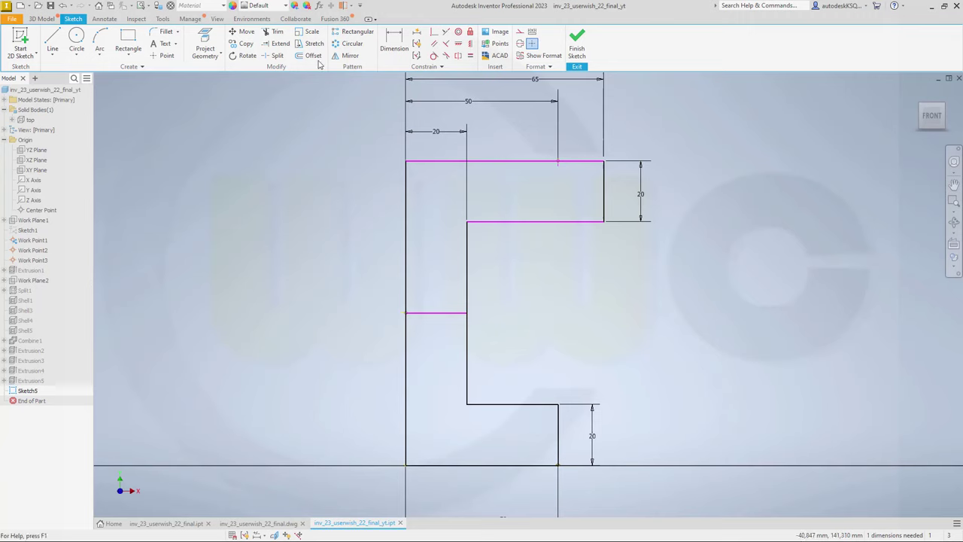
Trim away the upper edges and right arm, leaving the lower L-shaped profile
click(273, 31)
mouse_move(522, 122)
mouse_down()
mouse_move(518, 222)
mouse_move(441, 248)
mouse_move(387, 182)
mouse_move(450, 180)
mouse_up()
mouse_move(559, 158)
mouse_down()
mouse_move(570, 236)
mouse_move(597, 198)
mouse_move(579, 255)
mouse_up()
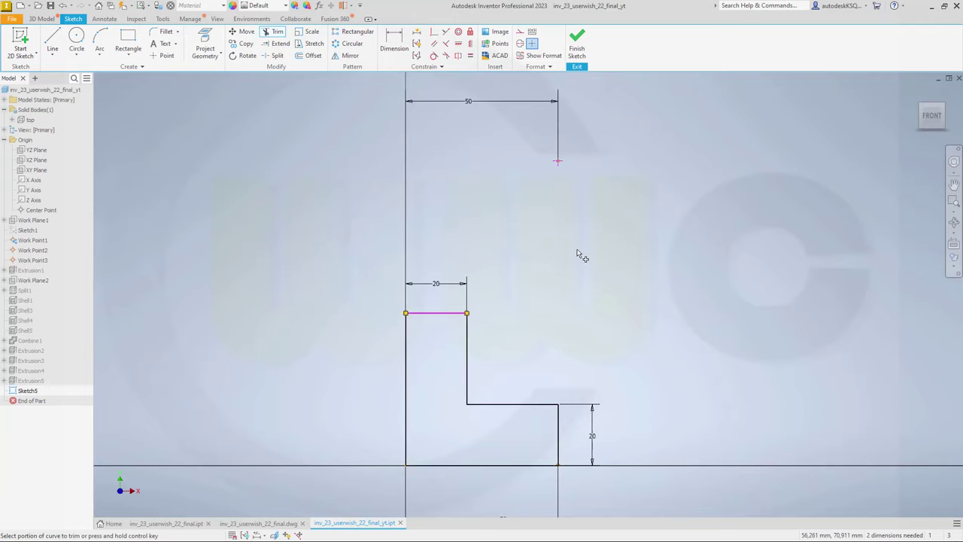
key(Escape)
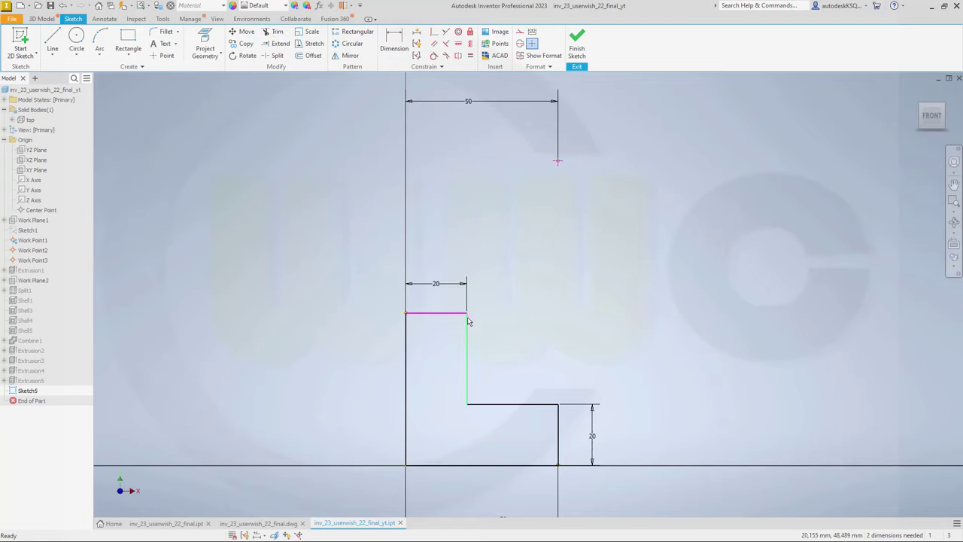
click(465, 316)
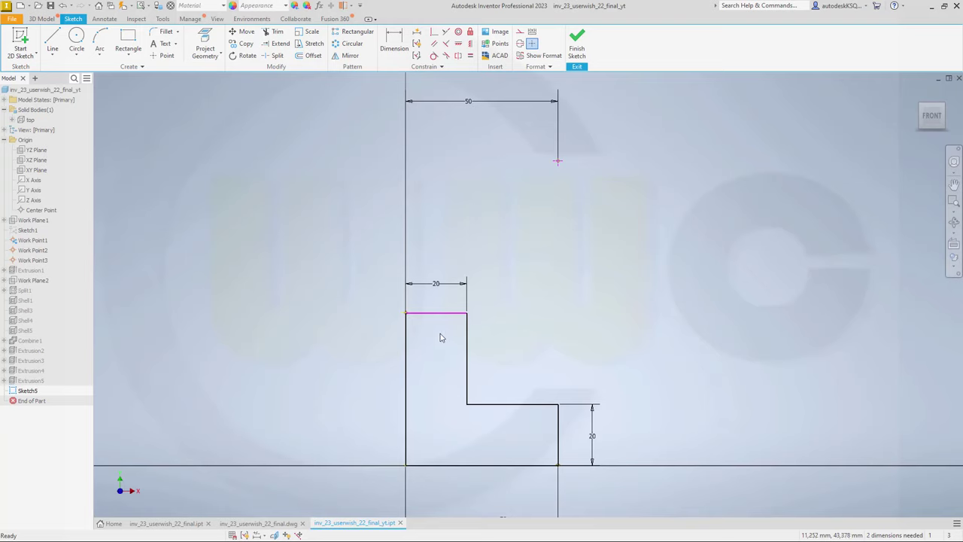
Show the sketch's degrees of freedom, then hide them again
right_click(568, 280)
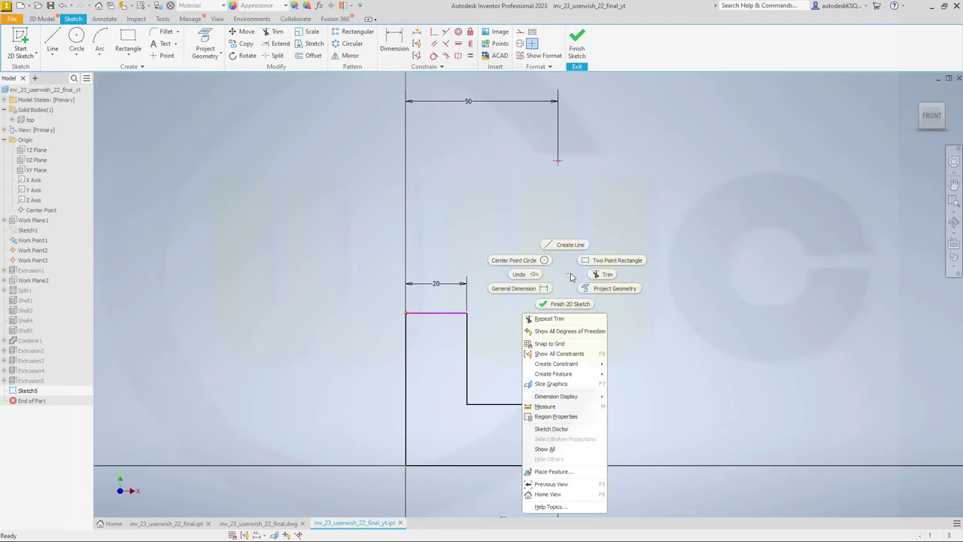
click(580, 334)
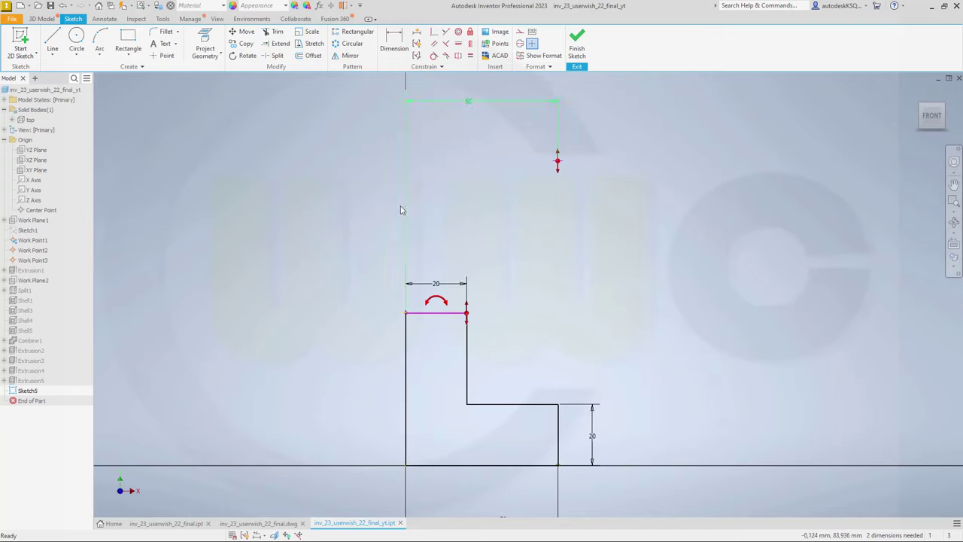
right_click(515, 268)
click(537, 319)
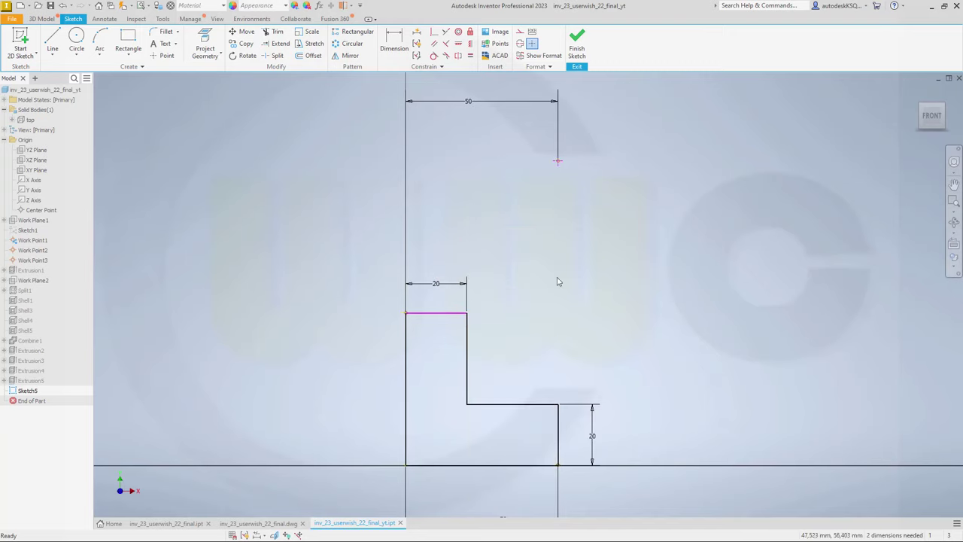
Constrain the short top line horizontal and finish Sketch5
click(459, 43)
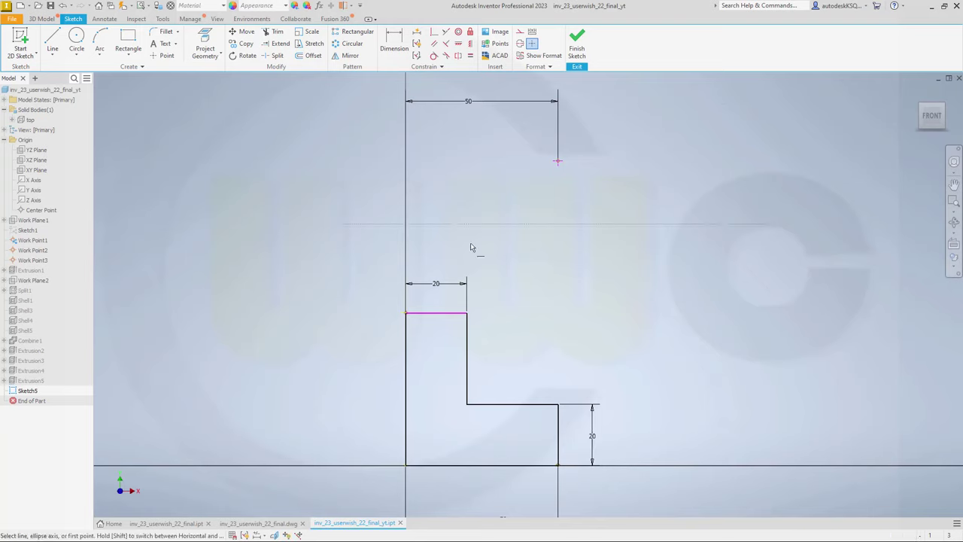
click(434, 316)
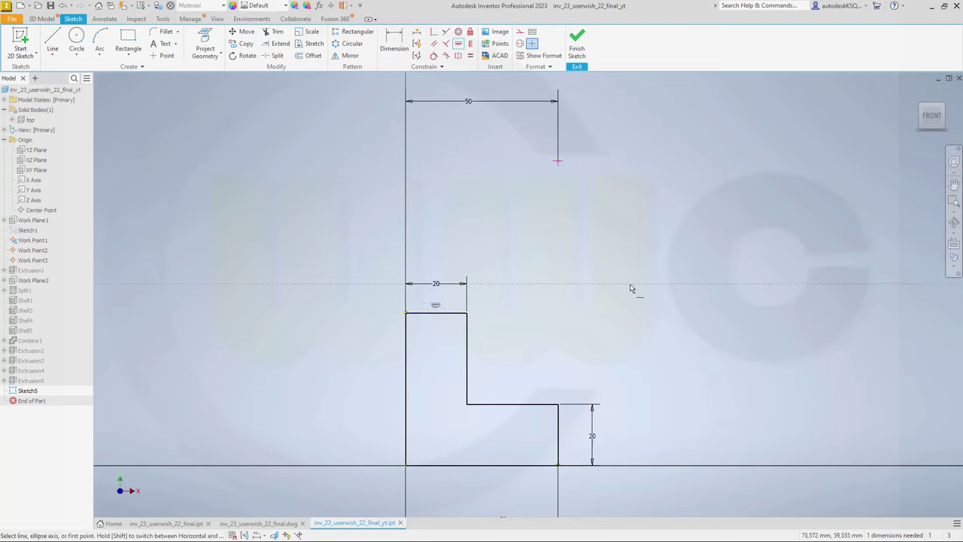
click(576, 42)
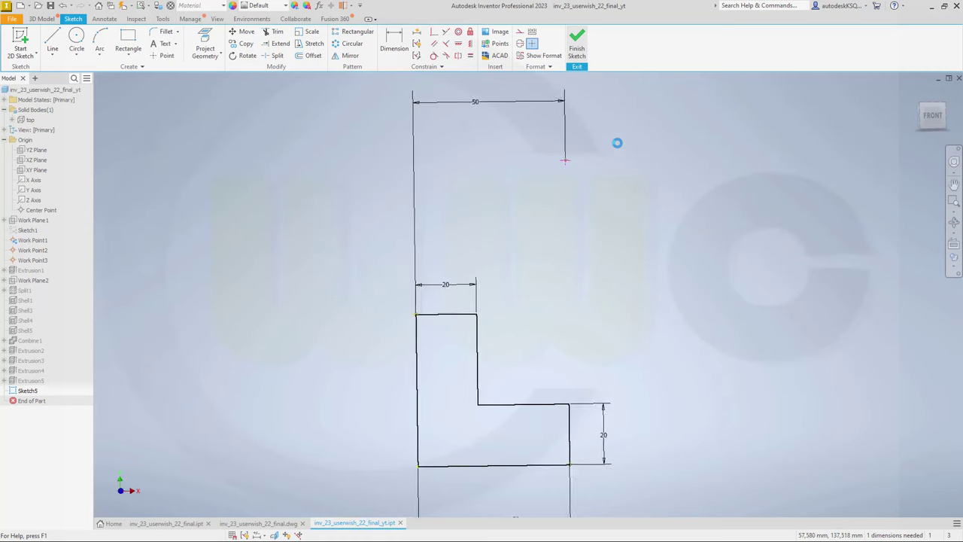
Make the hidden top body visible and extrude Sketch5 symmetrically by 14 mm
right_click(28, 122)
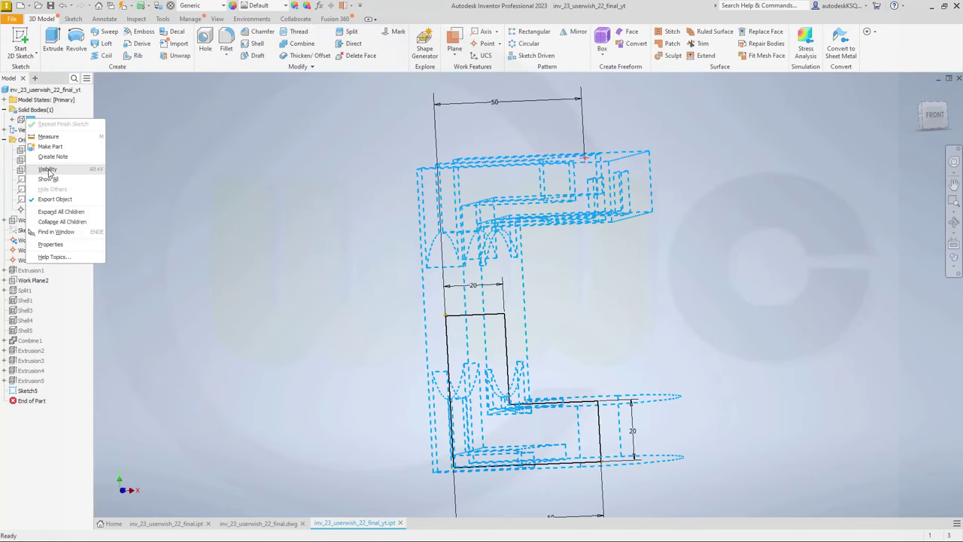
click(48, 170)
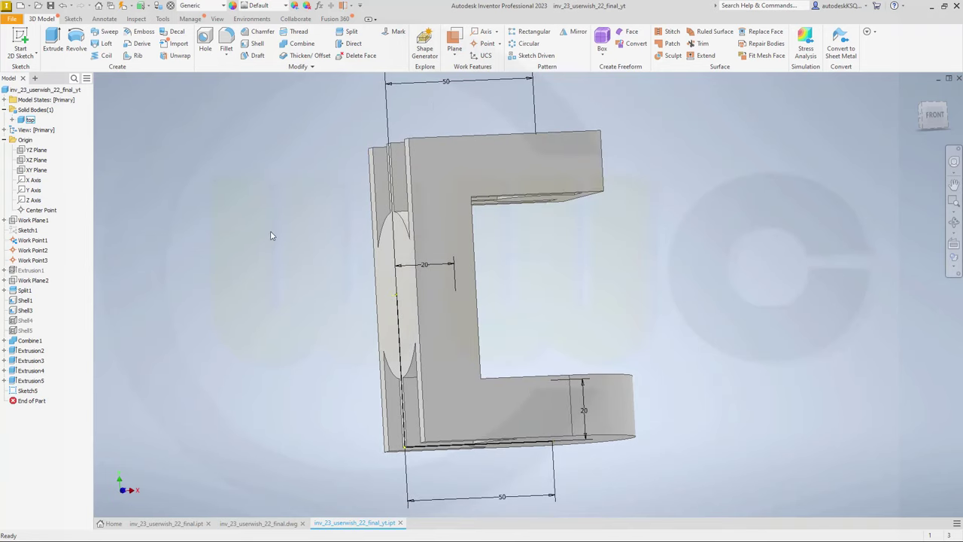
click(52, 41)
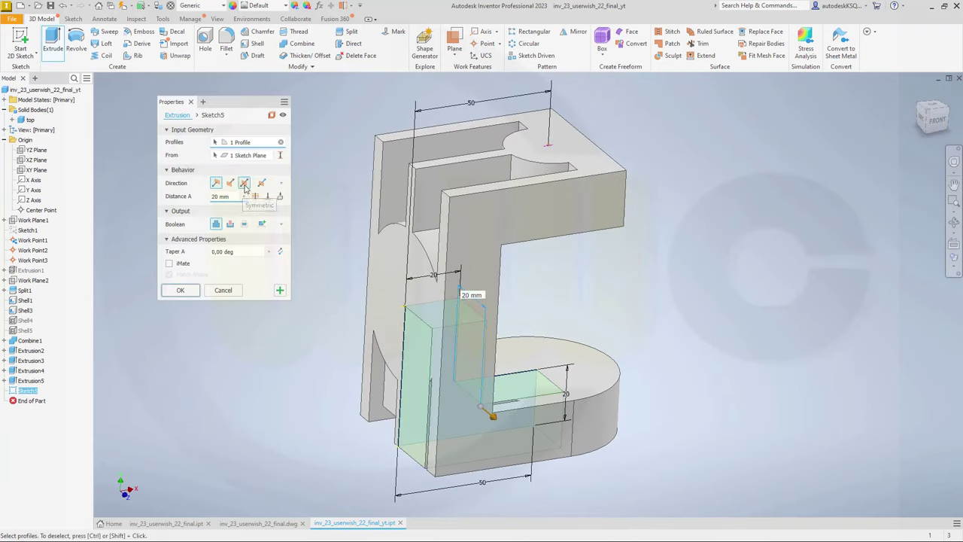
click(243, 183)
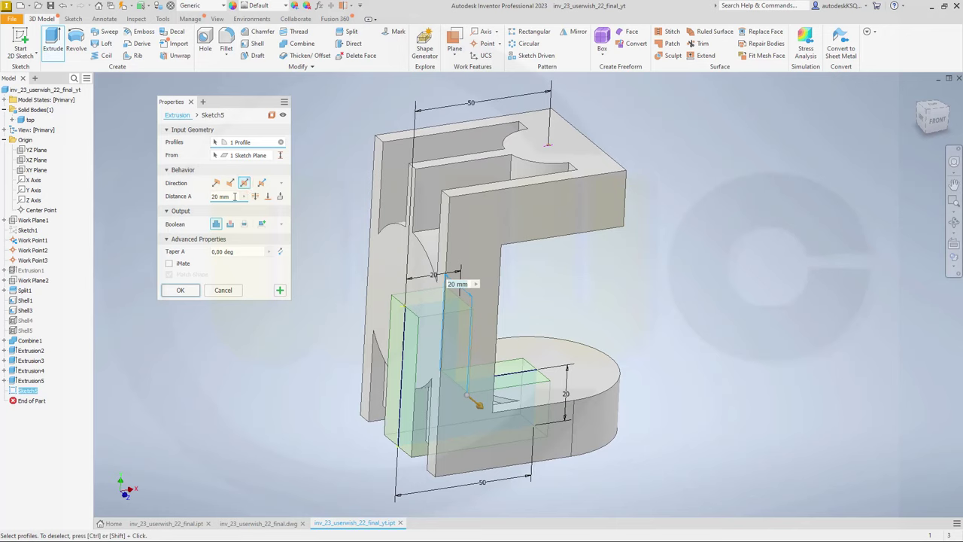
click(217, 196)
text(15)
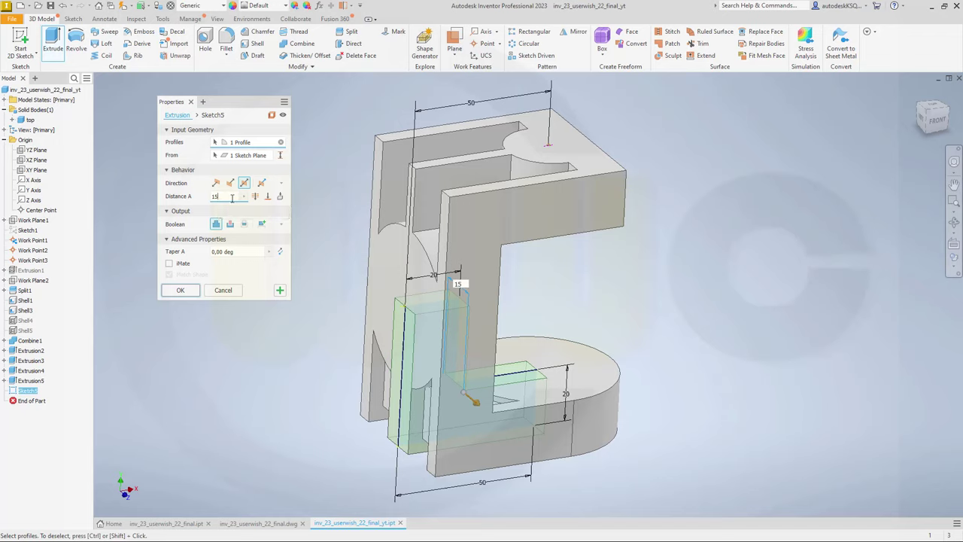
text(4)
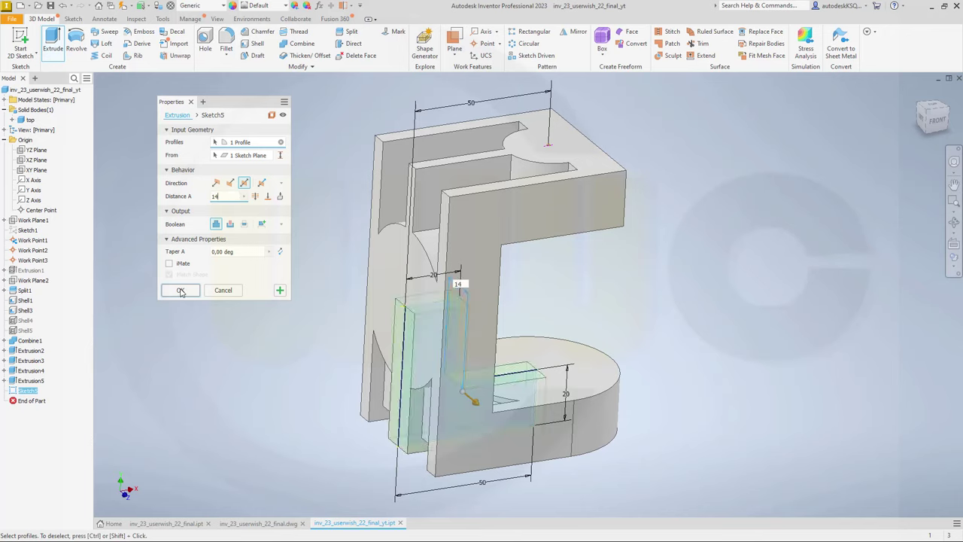
Apply the 14 mm symmetric extrusion and orbit to look down on the part
click(181, 292)
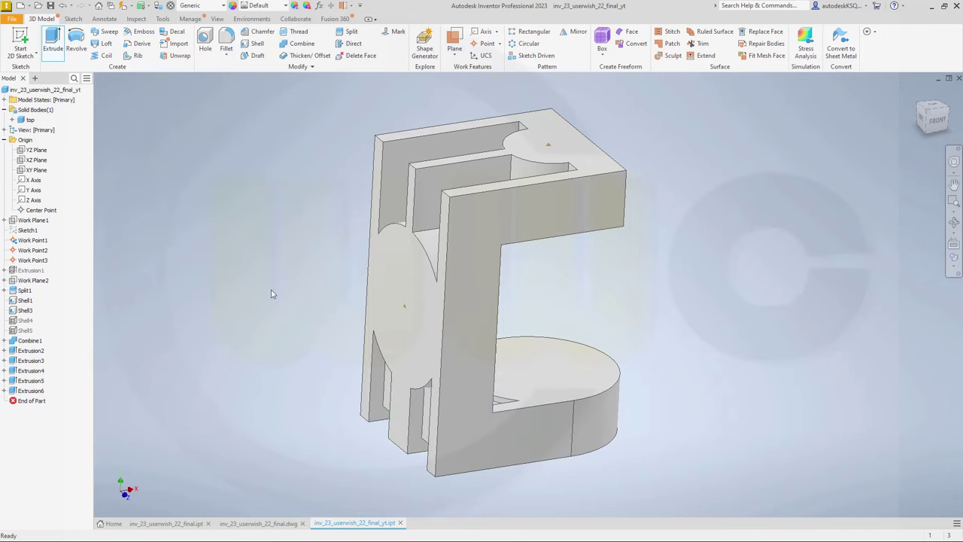
shift+middle_drag(344, 291, 321, 248)
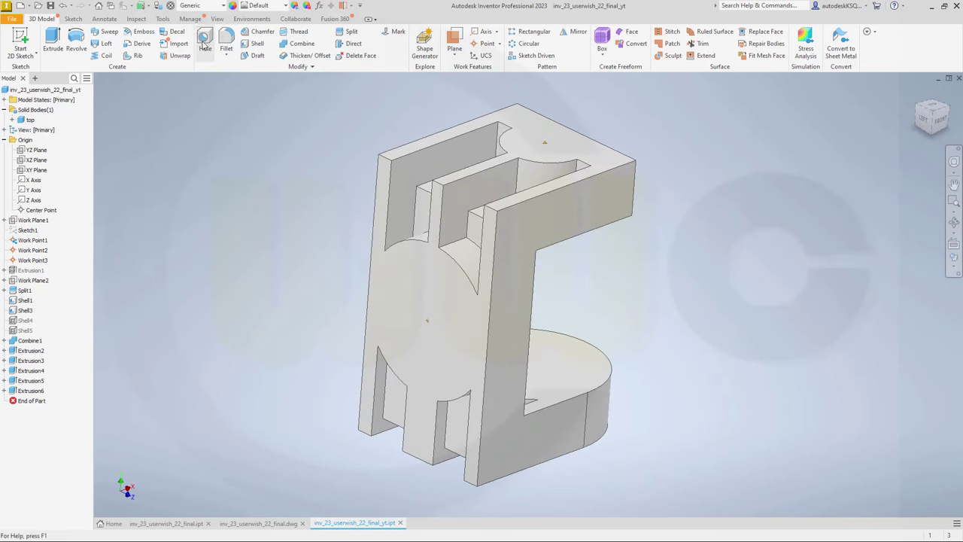
shift+middle_drag(673, 342, 665, 263)
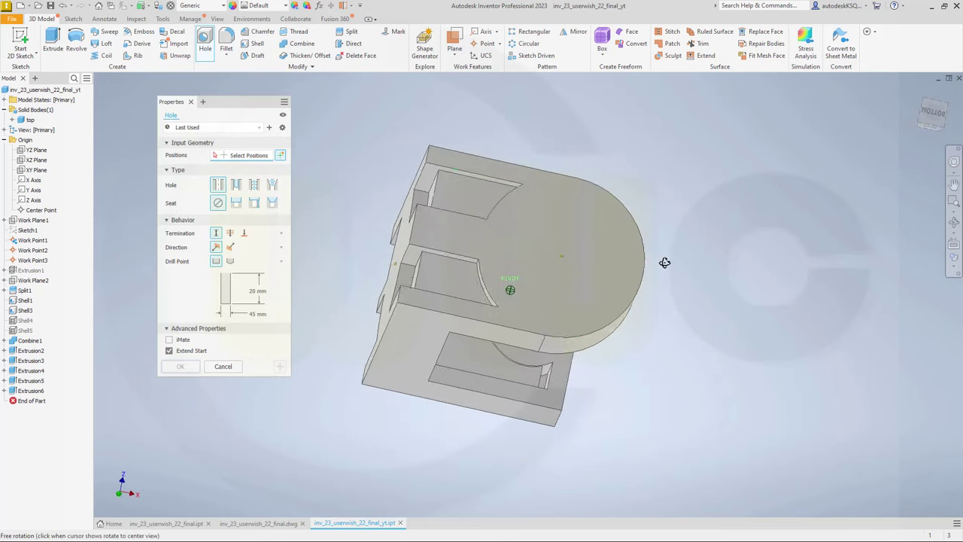
Create a 45 mm Hole1 at Work Point3 along the flipped Y axis, down through the arm
click(564, 258)
shift+middle_drag(666, 354, 662, 301)
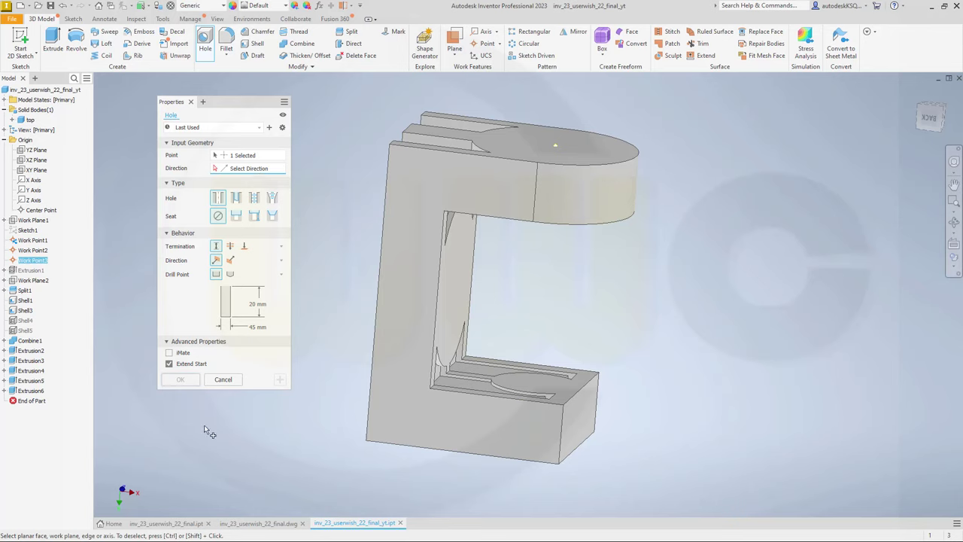
mouse_move(257, 425)
shift+middle_down()
mouse_move(291, 411)
mouse_move(301, 387)
mouse_move(271, 401)
mouse_move(305, 412)
shift+middle_up()
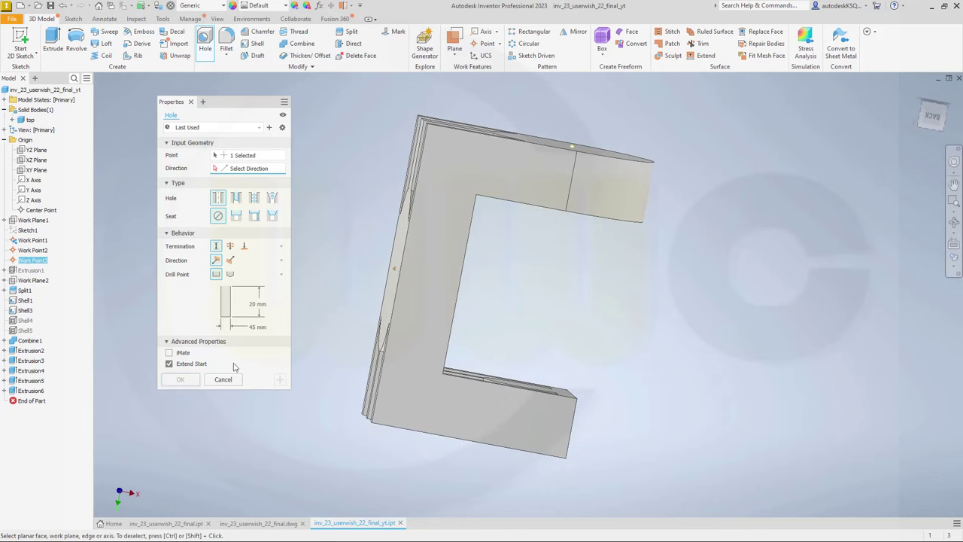
click(34, 191)
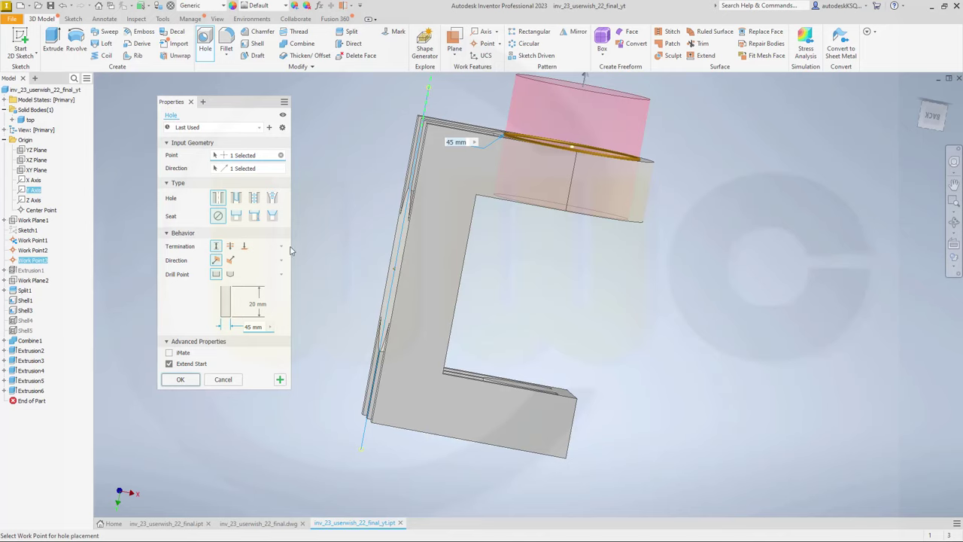
click(234, 259)
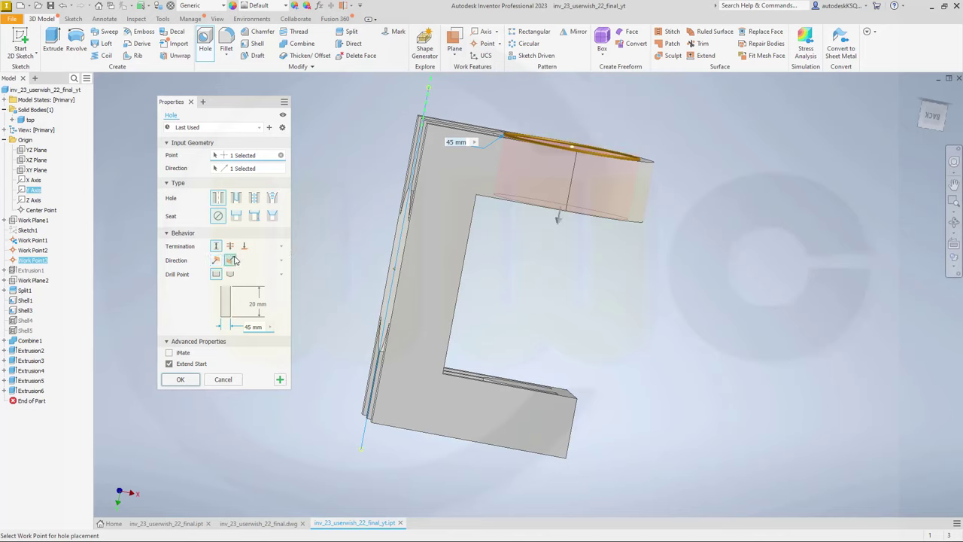
shift+middle_drag(568, 320, 557, 292)
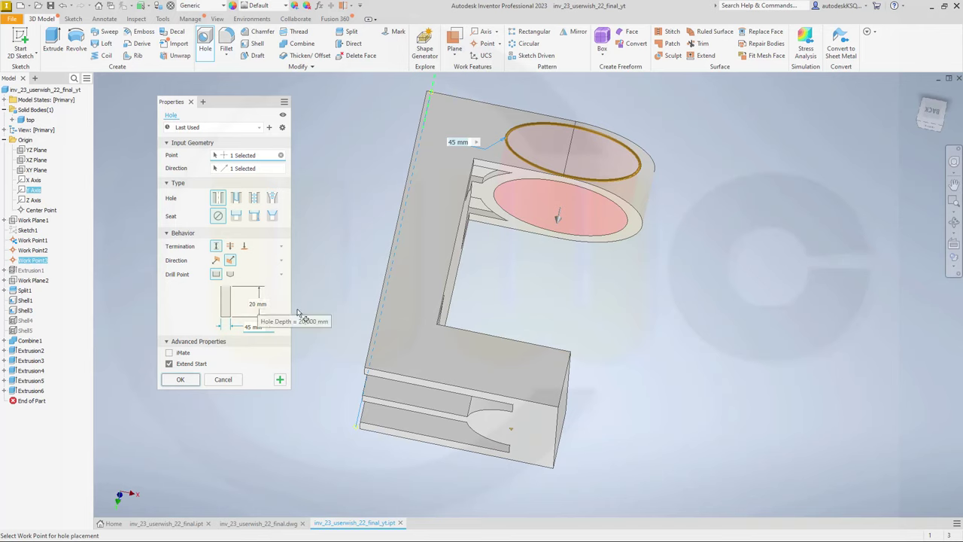
click(279, 381)
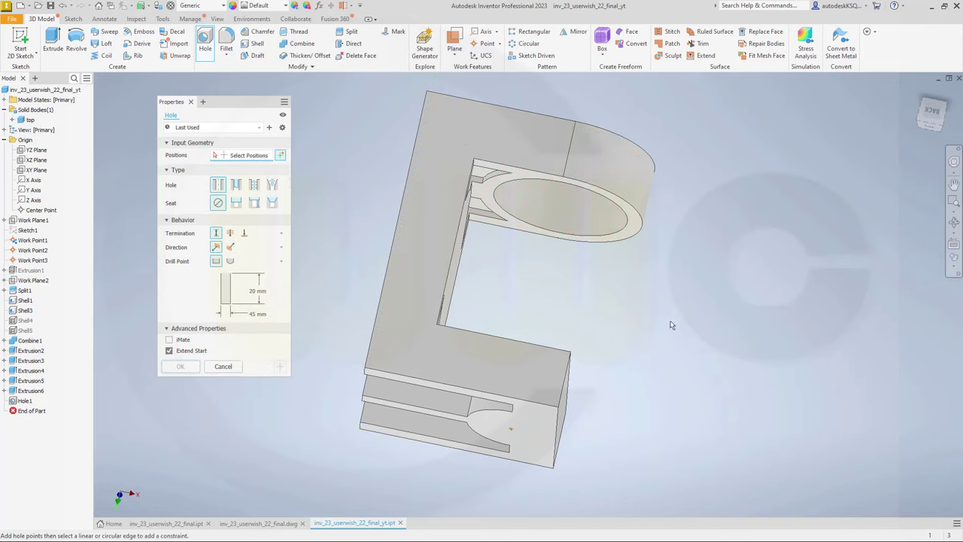
Create Hole2 at Work Point1 along the reversed X axis, drilling into the part
shift+middle_drag(670, 327, 753, 338)
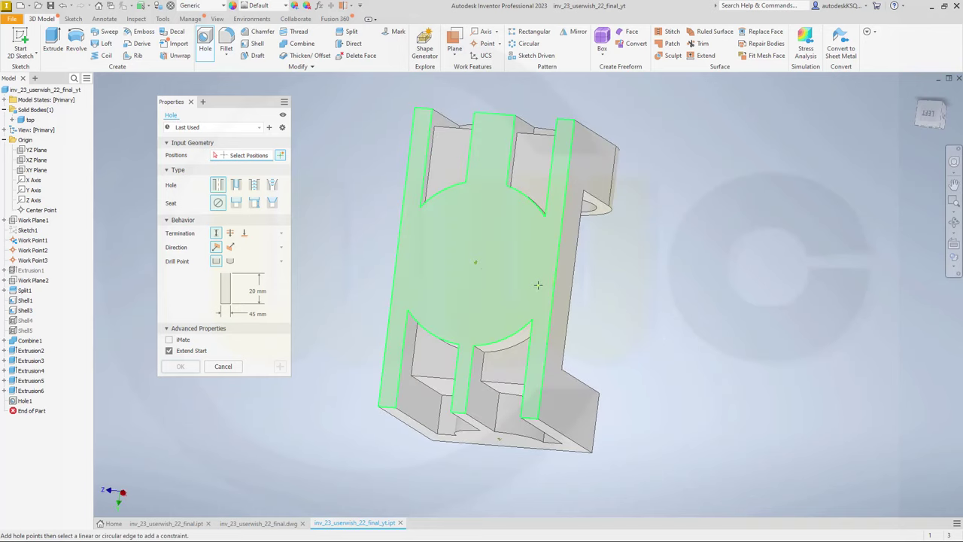
click(477, 264)
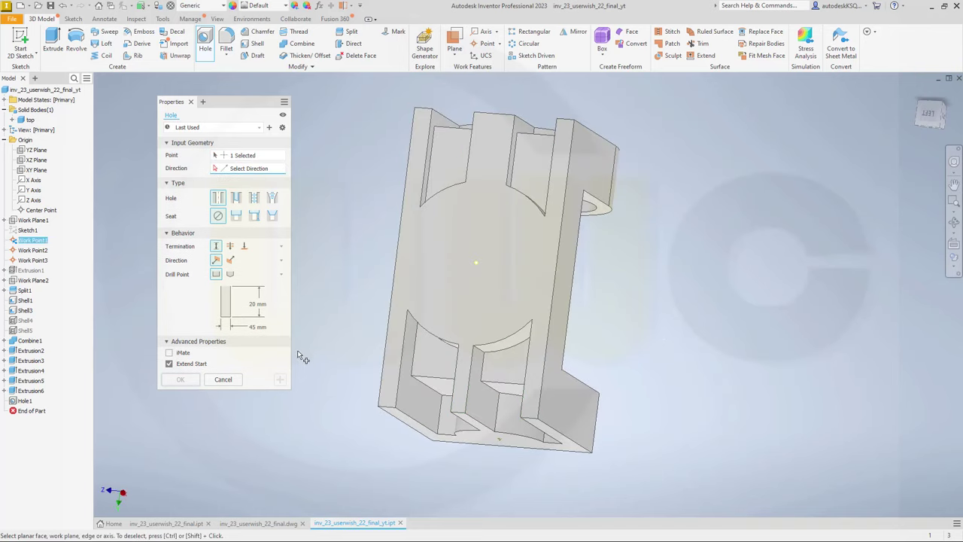
shift+middle_drag(297, 350, 308, 389)
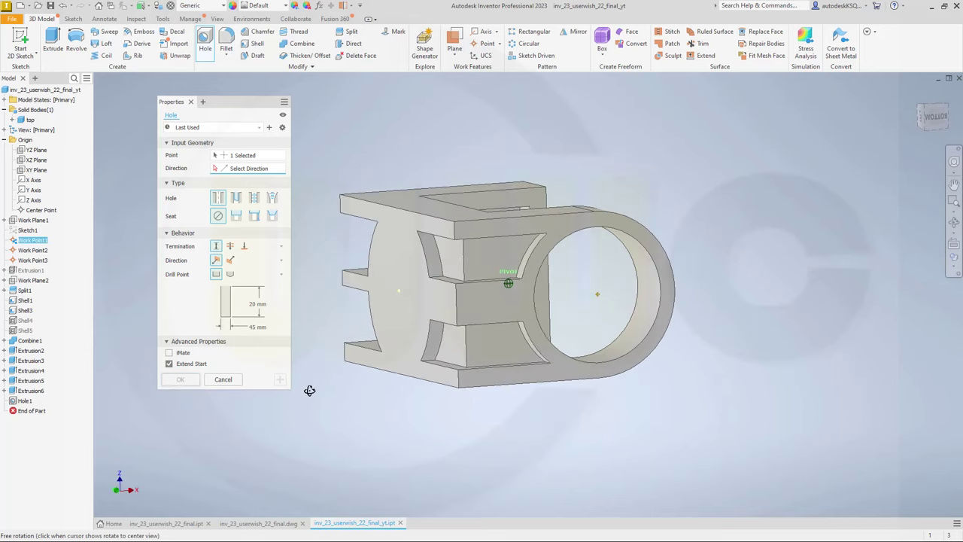
click(34, 181)
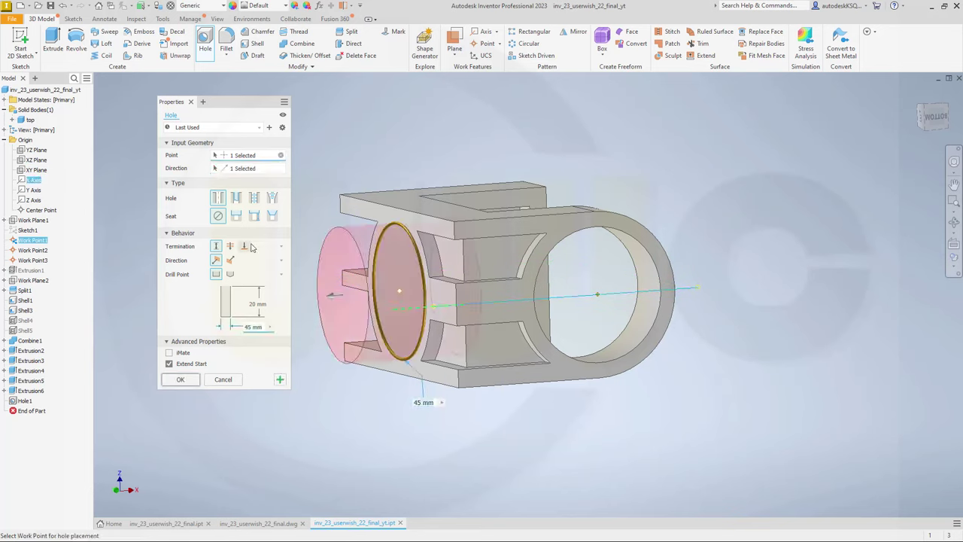
click(230, 261)
shift+middle_drag(449, 375, 316, 416)
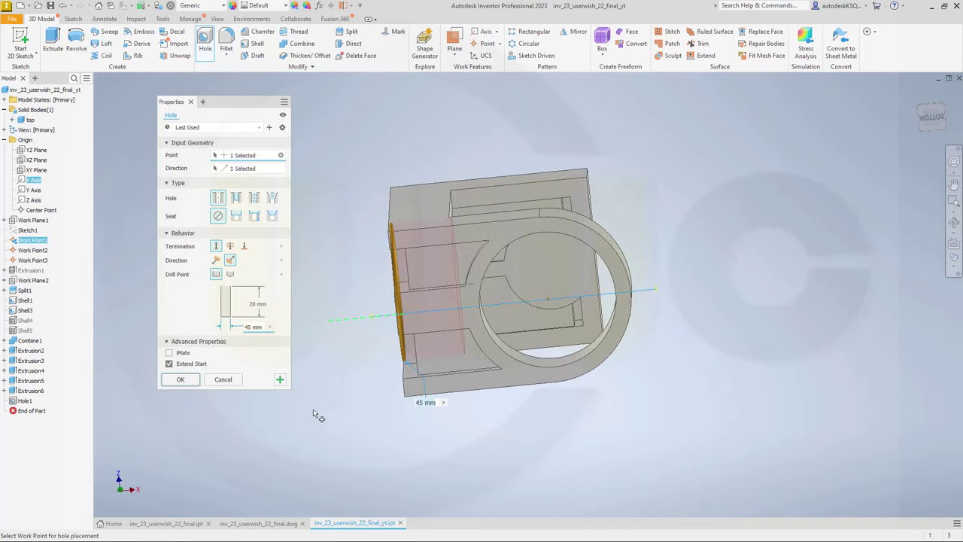
click(279, 380)
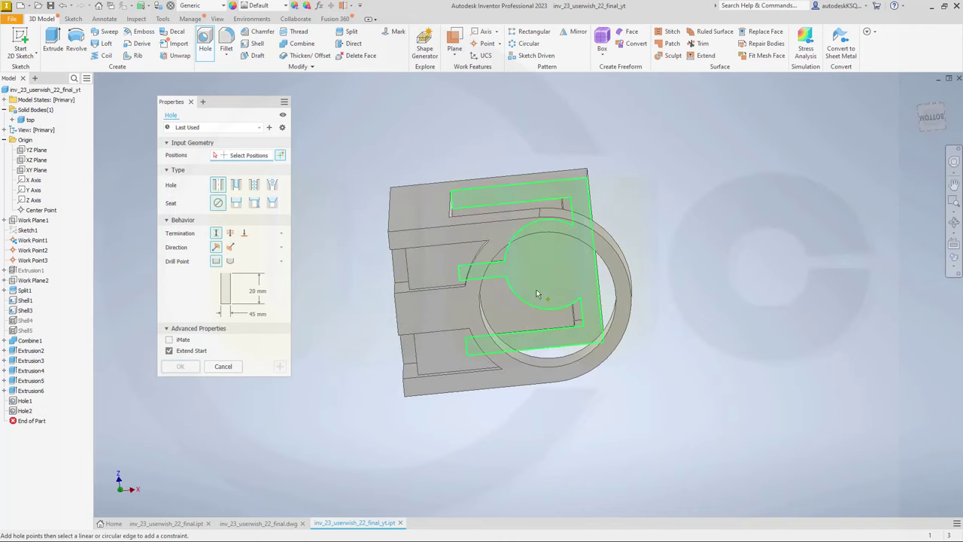
Create Hole3 at Work Point2 perpendicular to Work Plane1, ending the hole command
shift+middle_drag(489, 324, 545, 391)
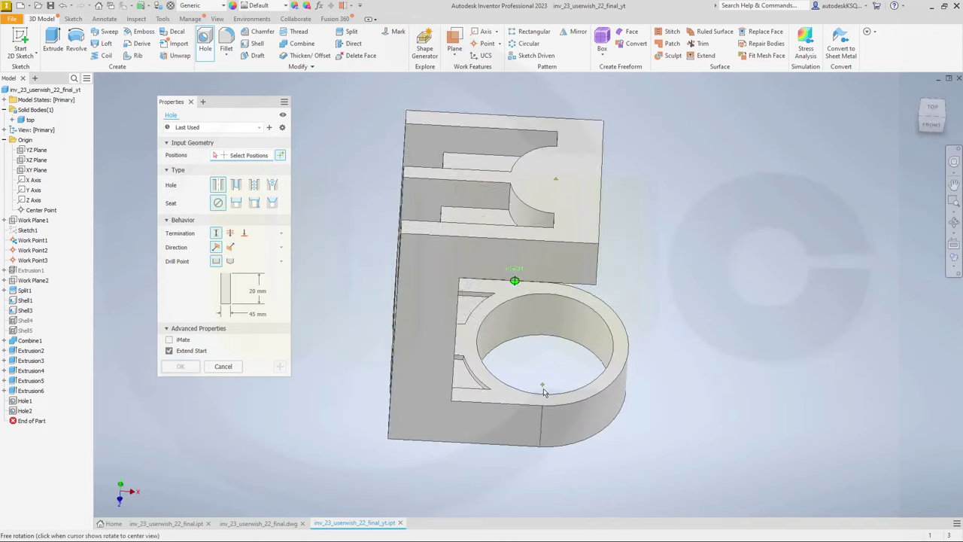
click(558, 180)
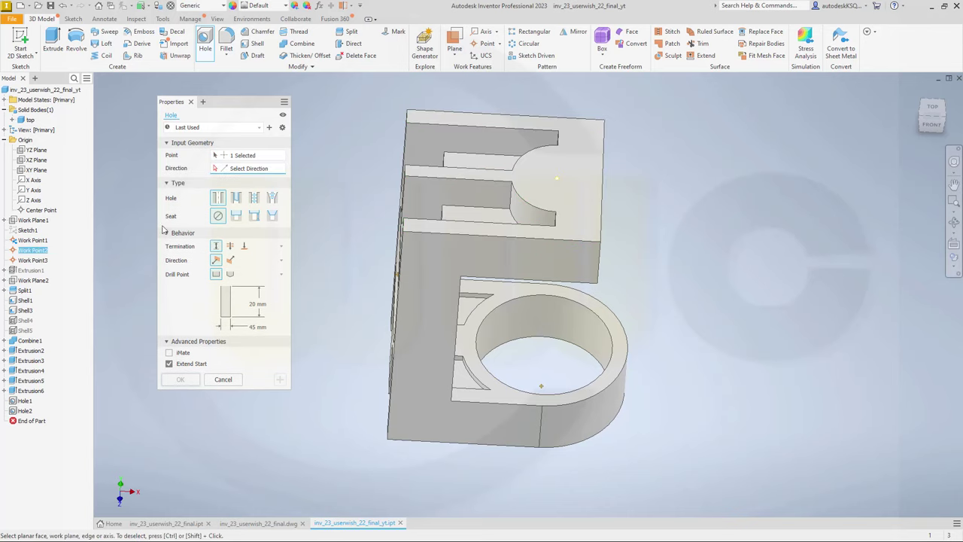
click(44, 221)
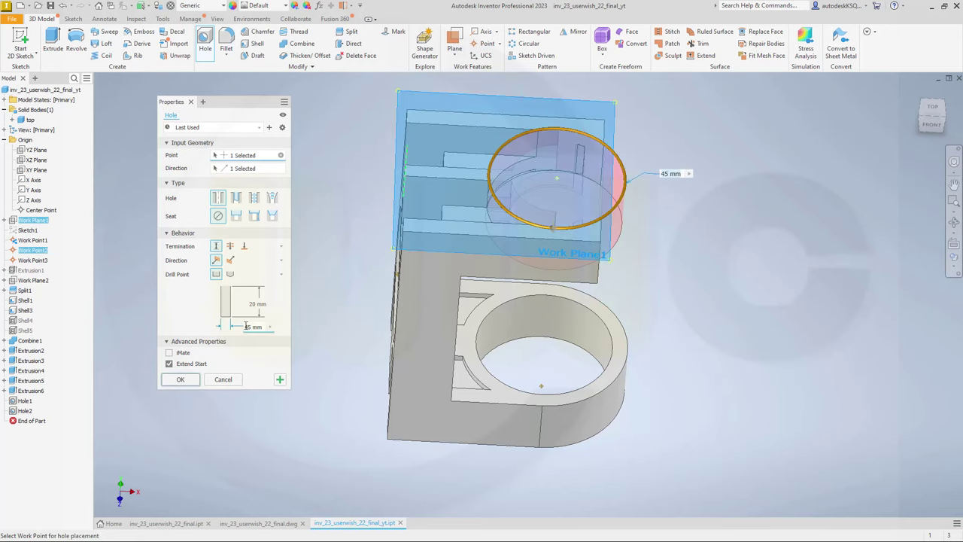
key(Return)
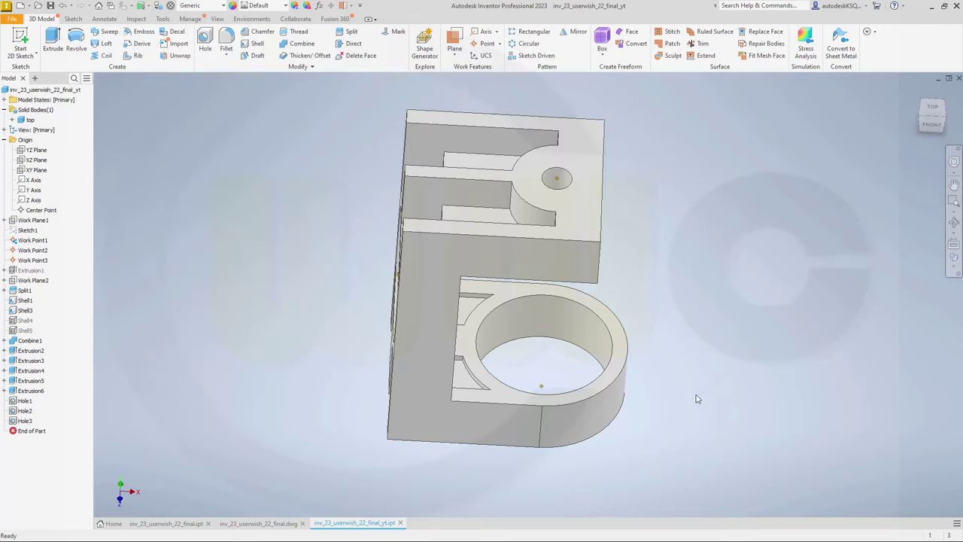
shift+middle_drag(687, 393, 658, 242)
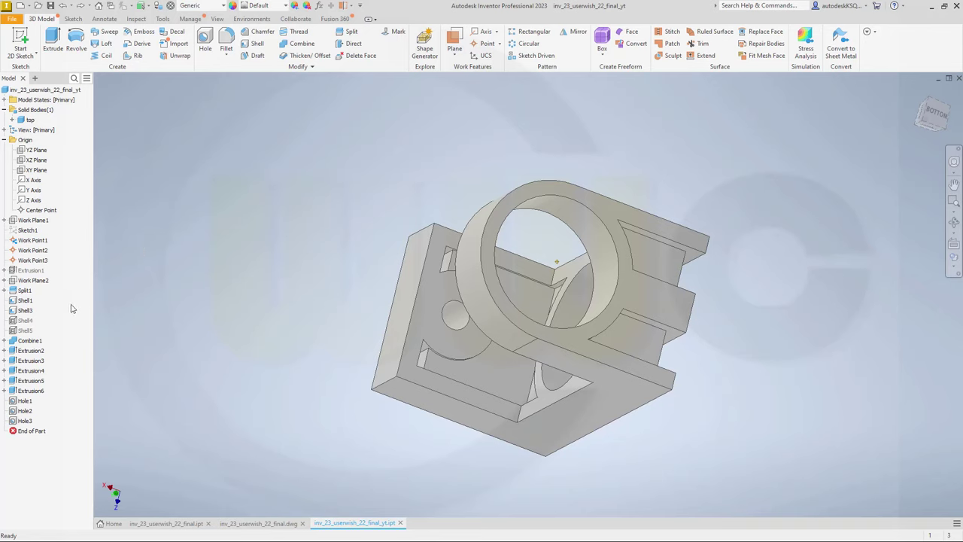
Edit Shell3 so its third unique face thickness is 15 instead of 6 mm
double_click(26, 311)
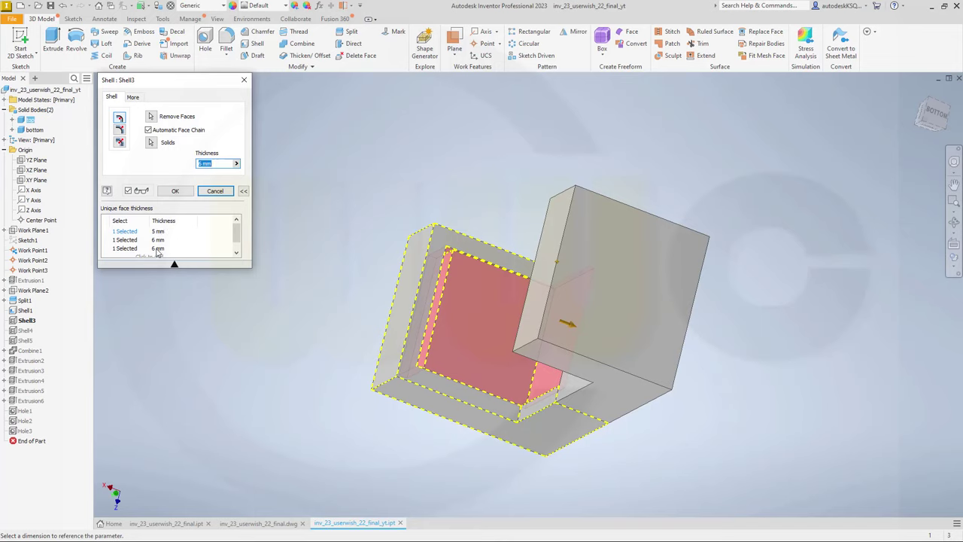
click(132, 249)
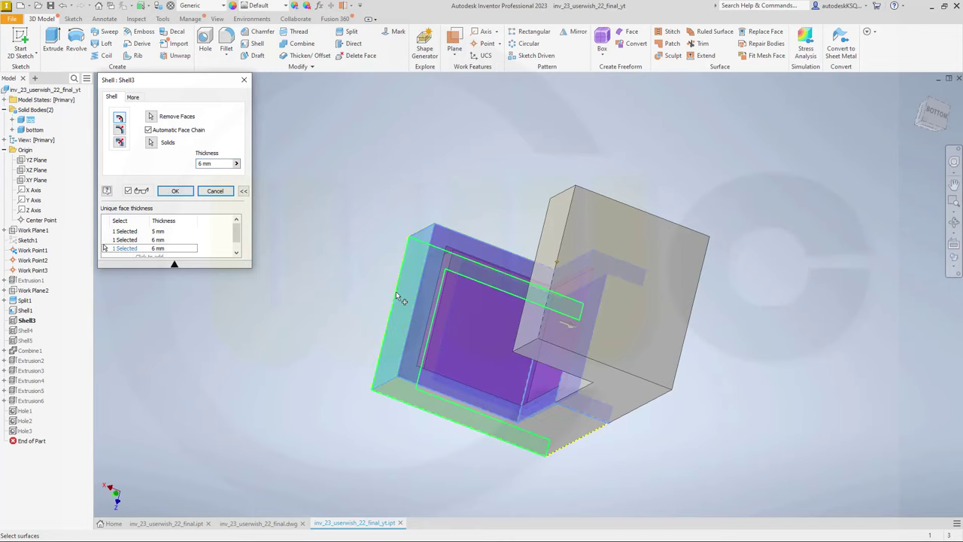
click(171, 250)
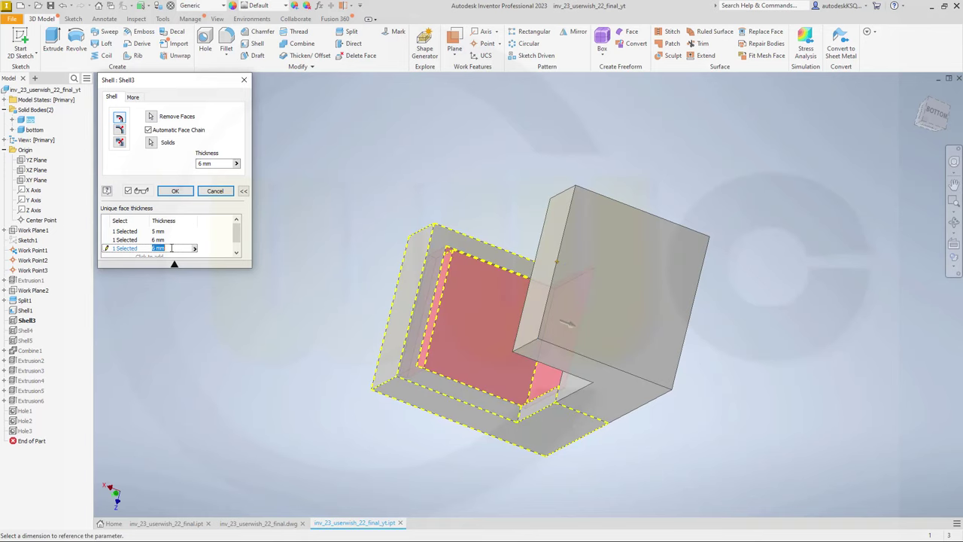
text(15)
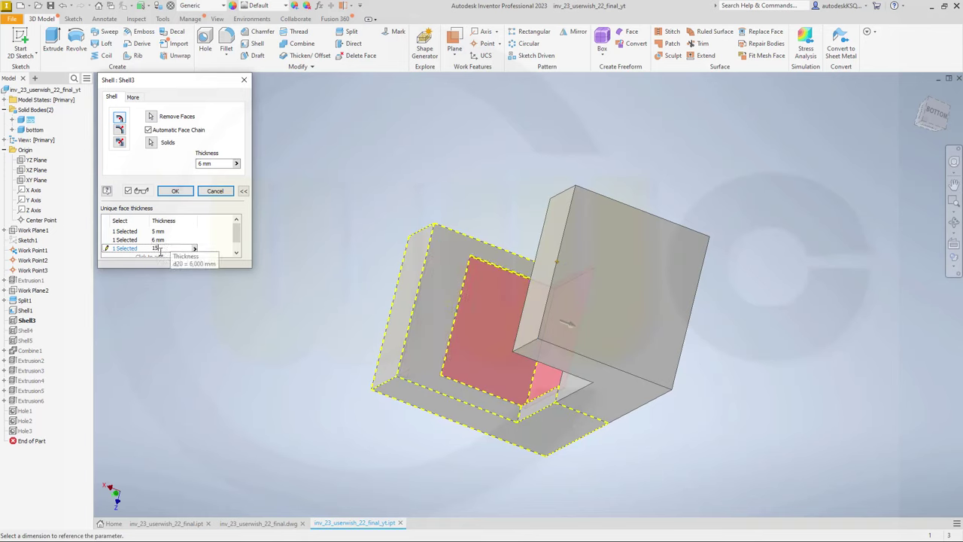
click(174, 190)
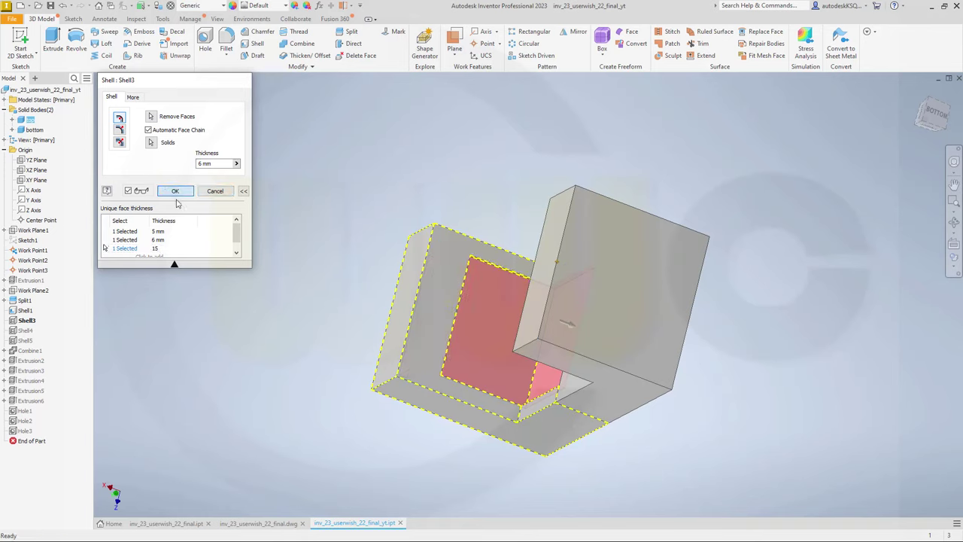
shift+middle_drag(226, 252, 423, 200)
Chamfer the first corner edge with distances 15 and 10
click(259, 32)
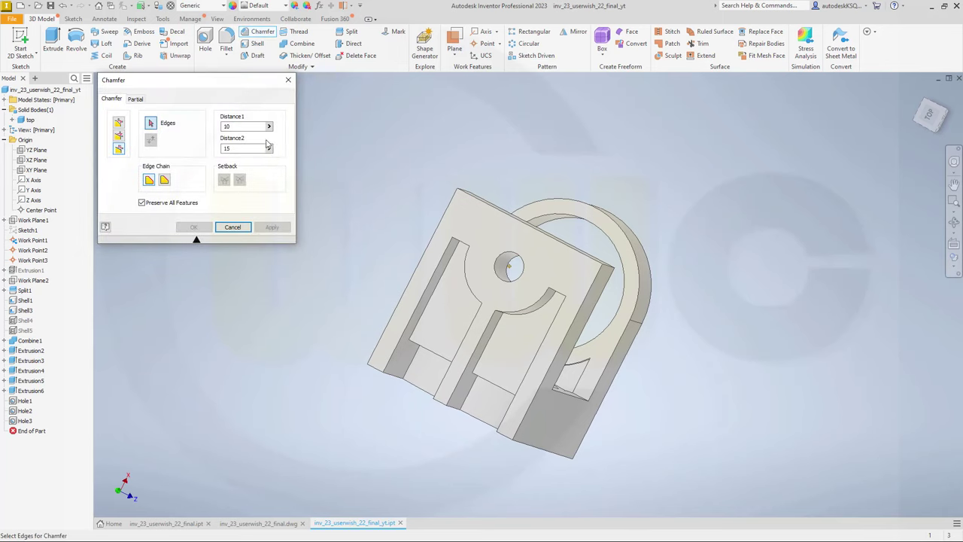
click(243, 126)
text(15)
key(Tab)
text(10)
click(609, 269)
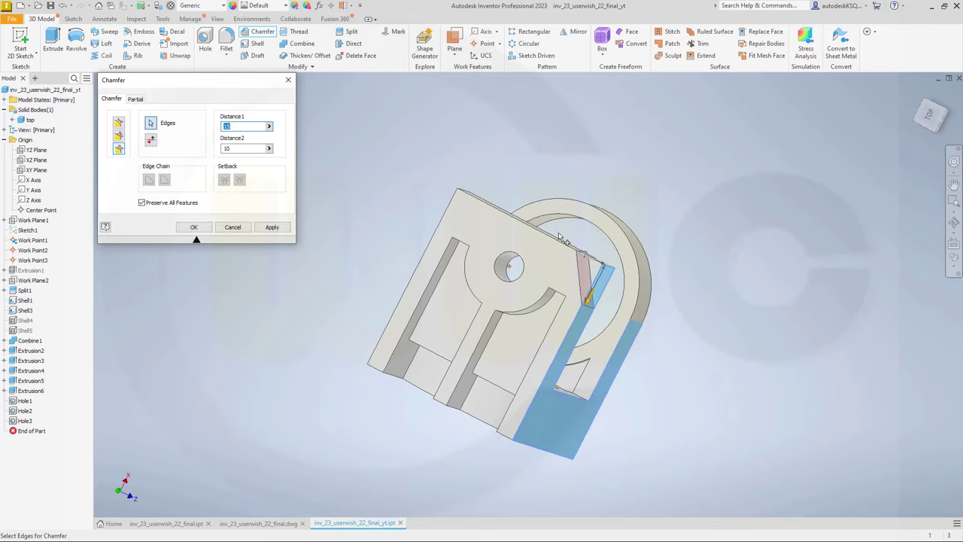
click(271, 227)
Chamfer the opposite corner edge with the same 15 and 10 distances
shift+middle_drag(339, 207, 544, 254)
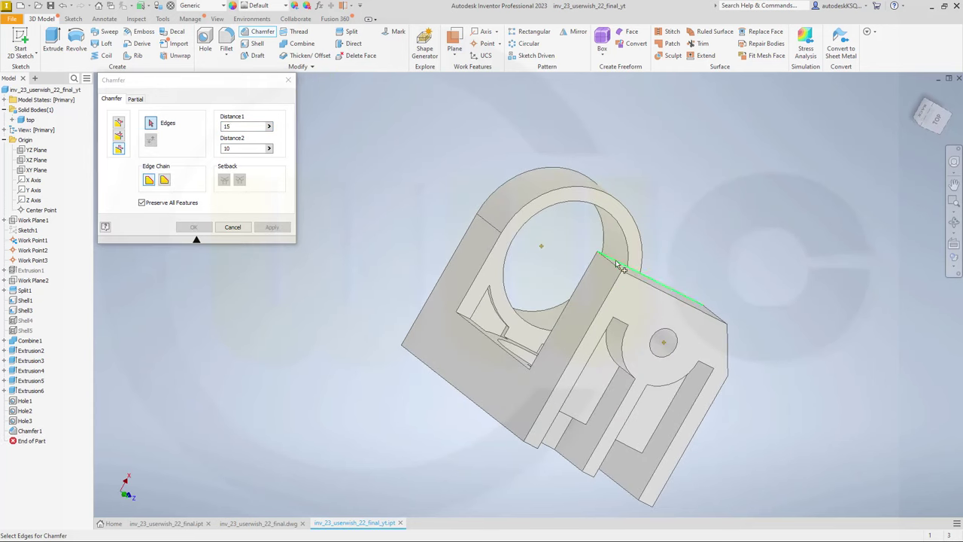
click(546, 253)
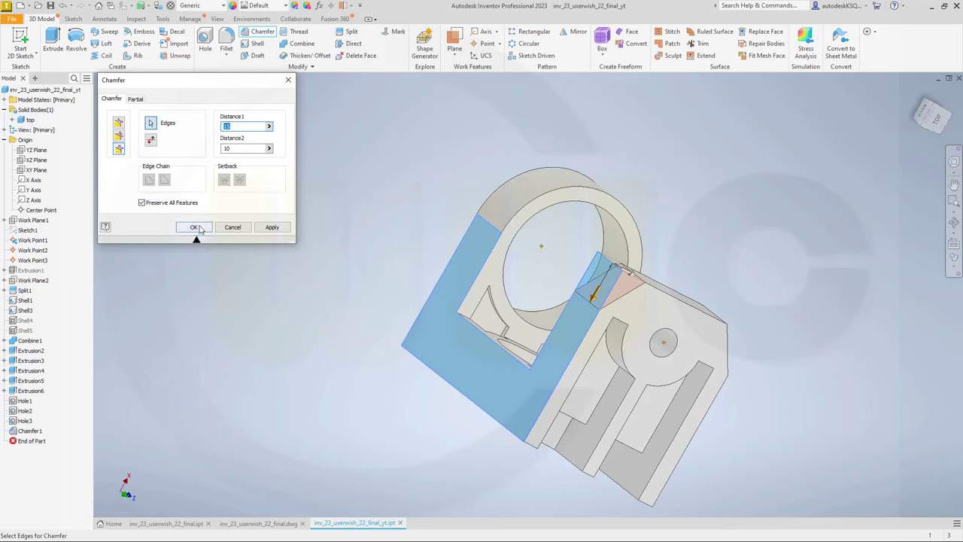
click(193, 227)
shift+middle_drag(421, 270, 394, 181)
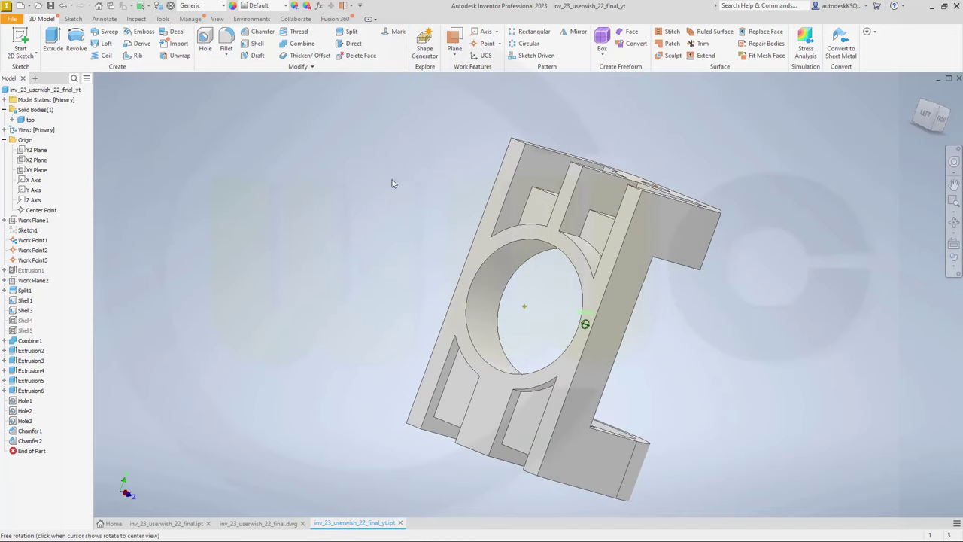
Fillet the rib edge and the ring's inner edge at radius 10
click(228, 40)
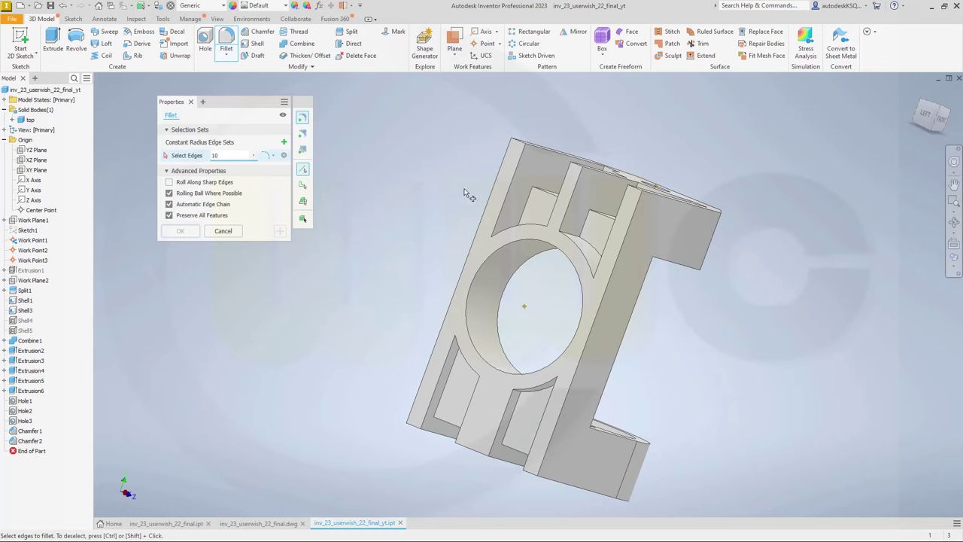
click(548, 197)
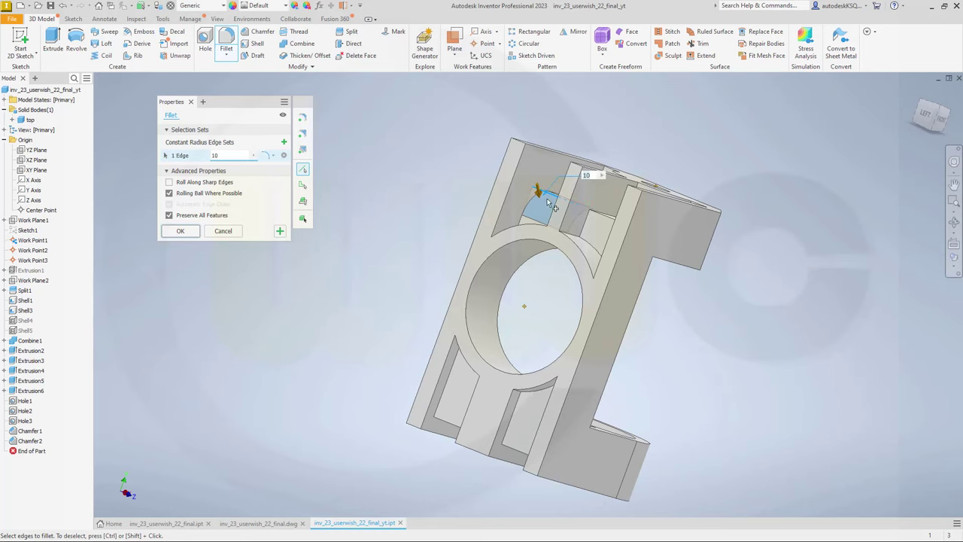
click(606, 219)
scroll(550, 252, down, 5)
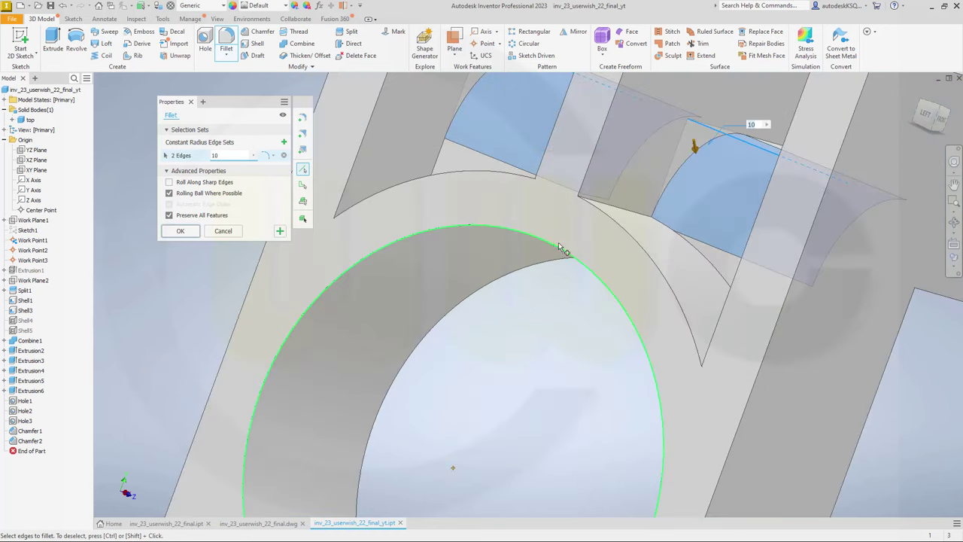
shift+middle_drag(538, 247, 489, 277)
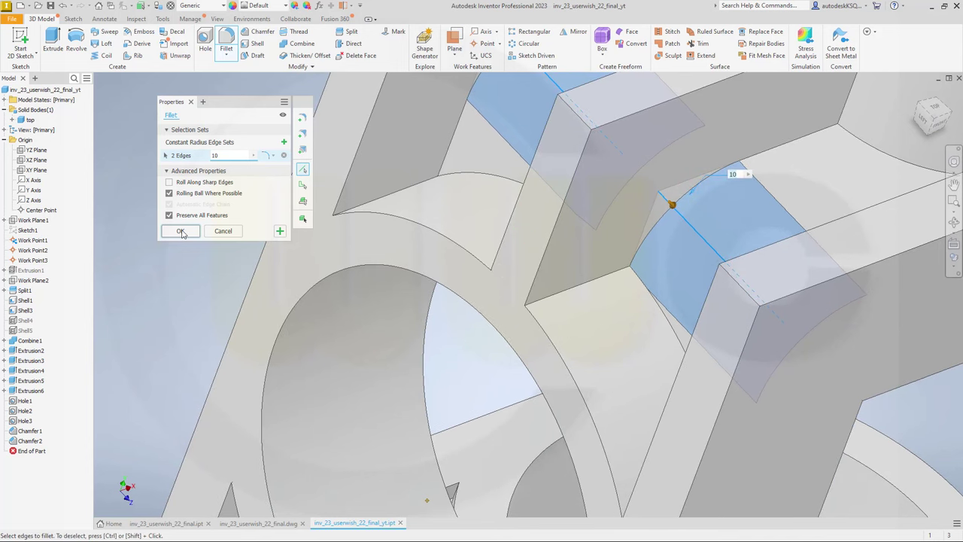
click(280, 231)
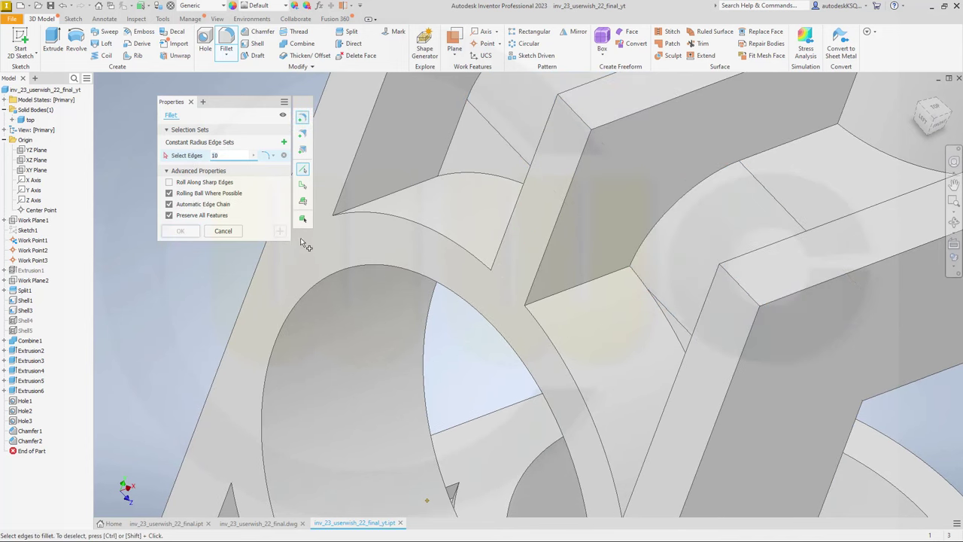
shift+middle_drag(422, 261, 474, 207)
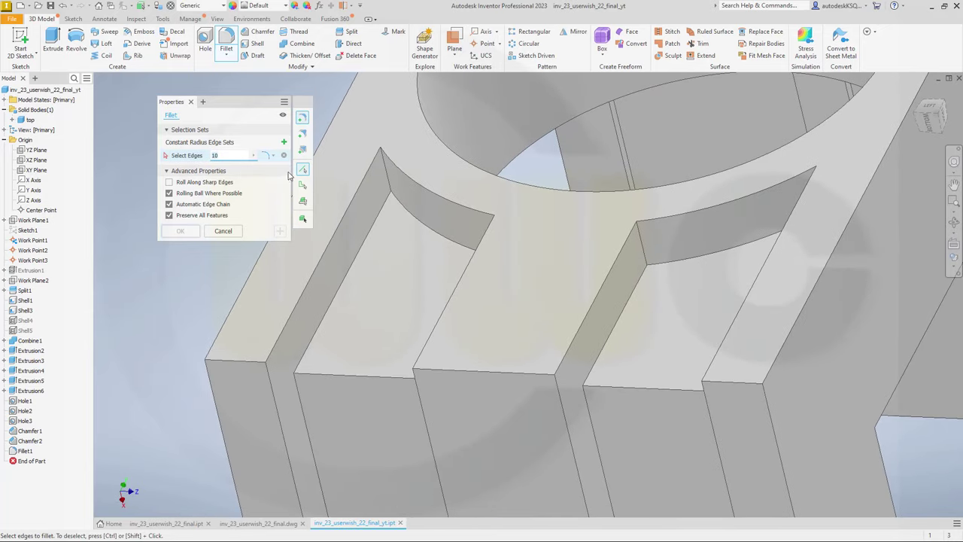
Fillet the two bottom slot edges at radius 15
text(5)
click(339, 374)
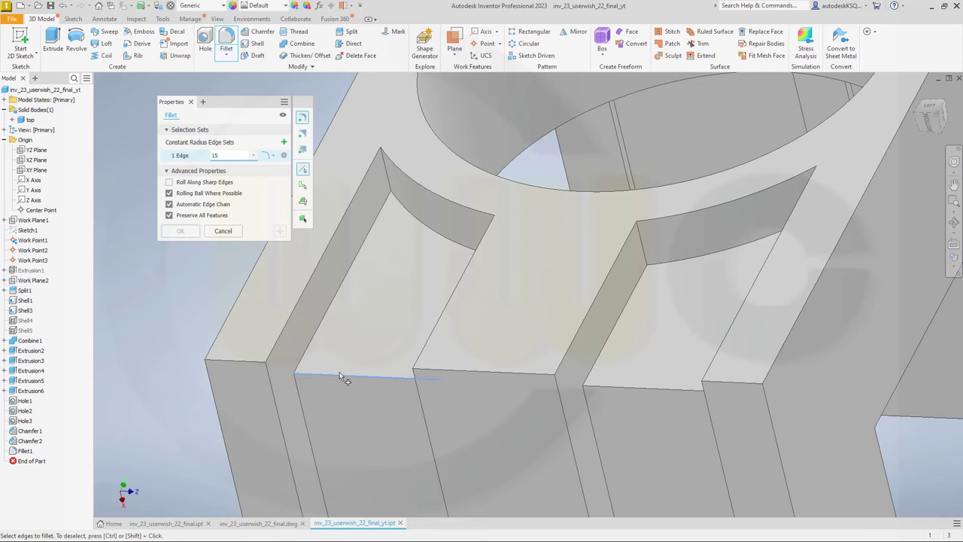
click(631, 389)
scroll(560, 294, down, 5)
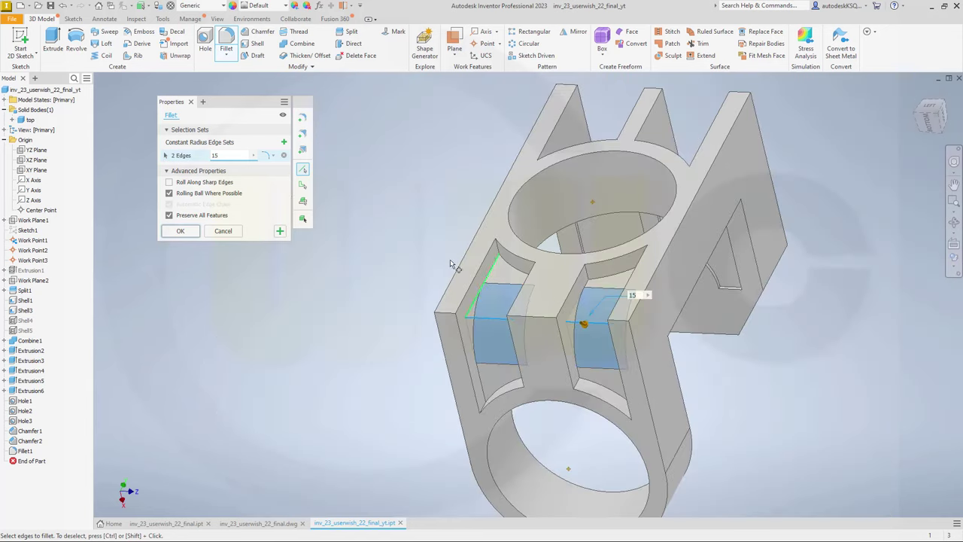
click(280, 233)
Fillet six rib and top arc edges at radius 20
shift+middle_drag(406, 222, 254, 180)
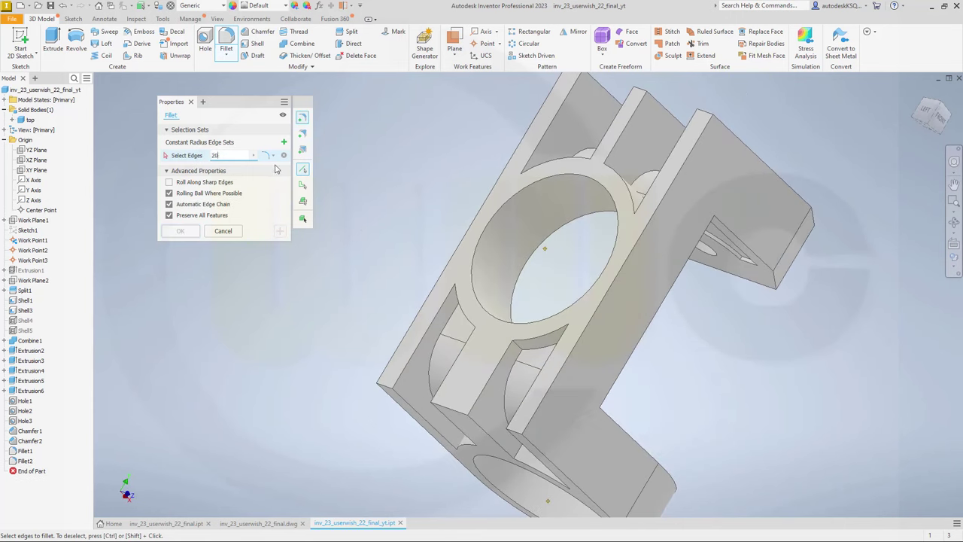
click(388, 389)
click(456, 412)
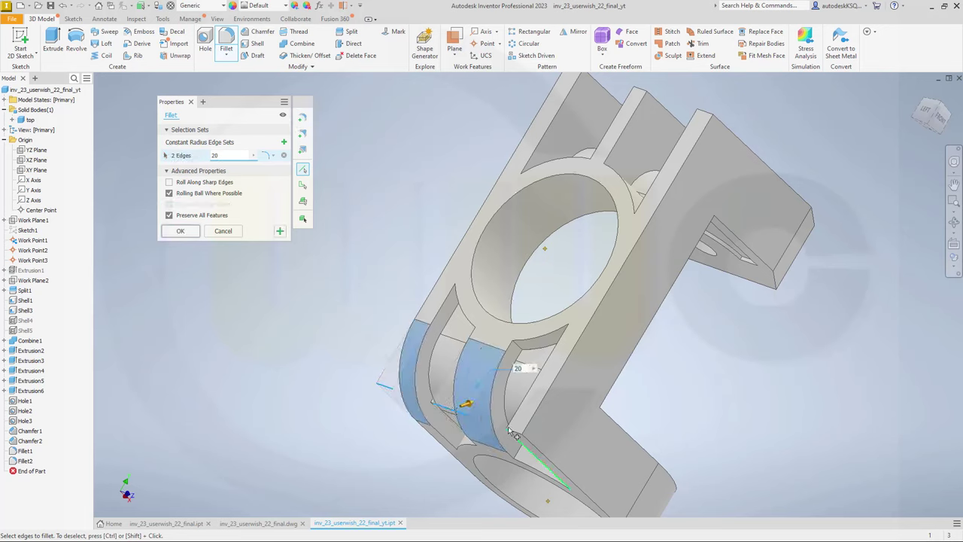
click(519, 431)
drag(504, 156, 462, 239)
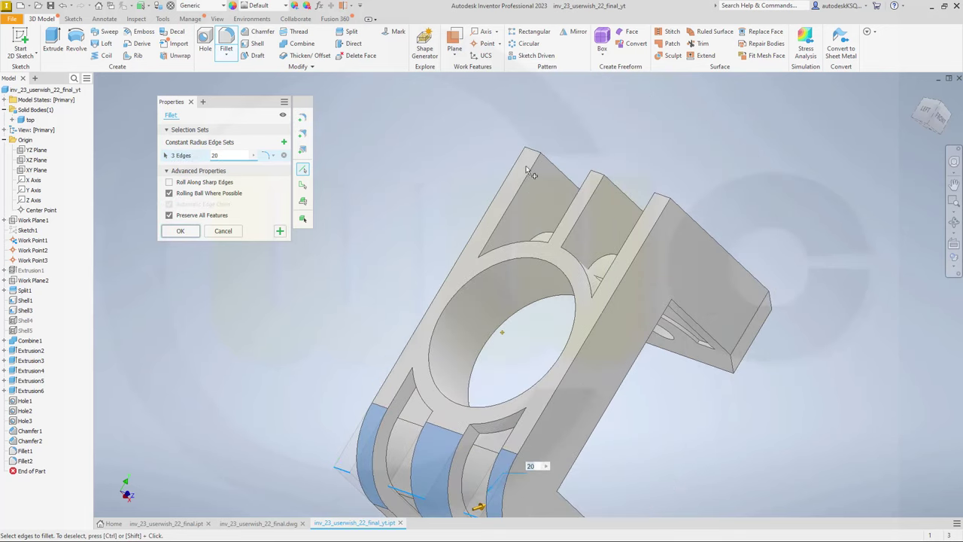
click(530, 179)
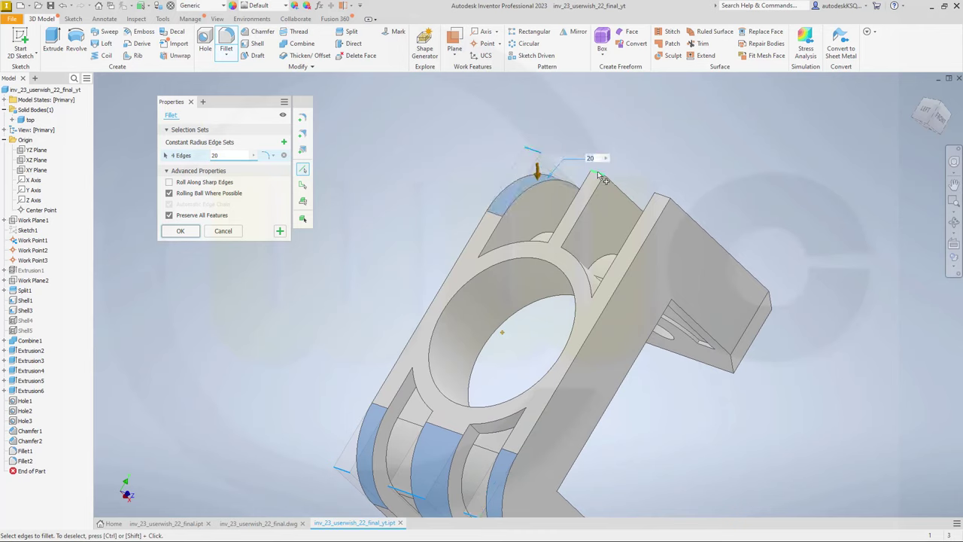
click(600, 175)
click(594, 200)
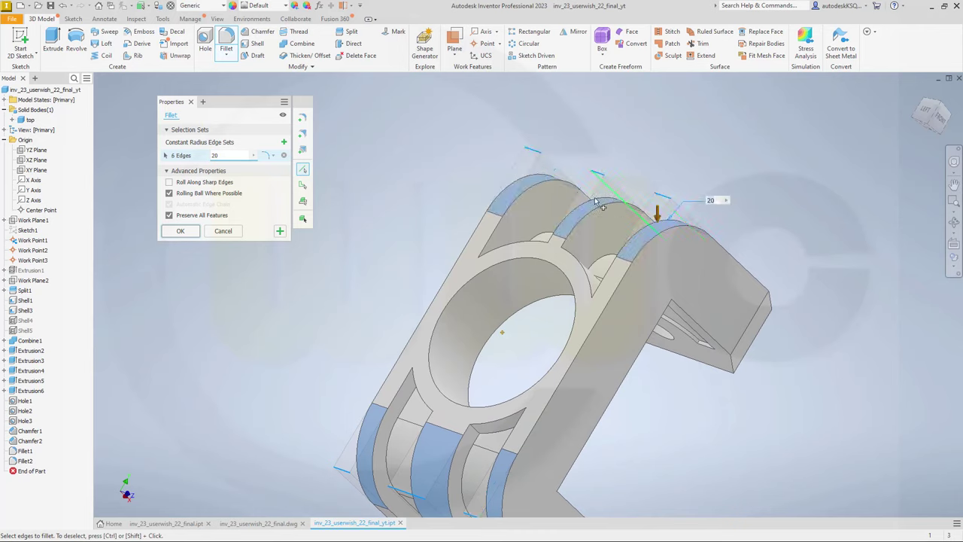
click(182, 231)
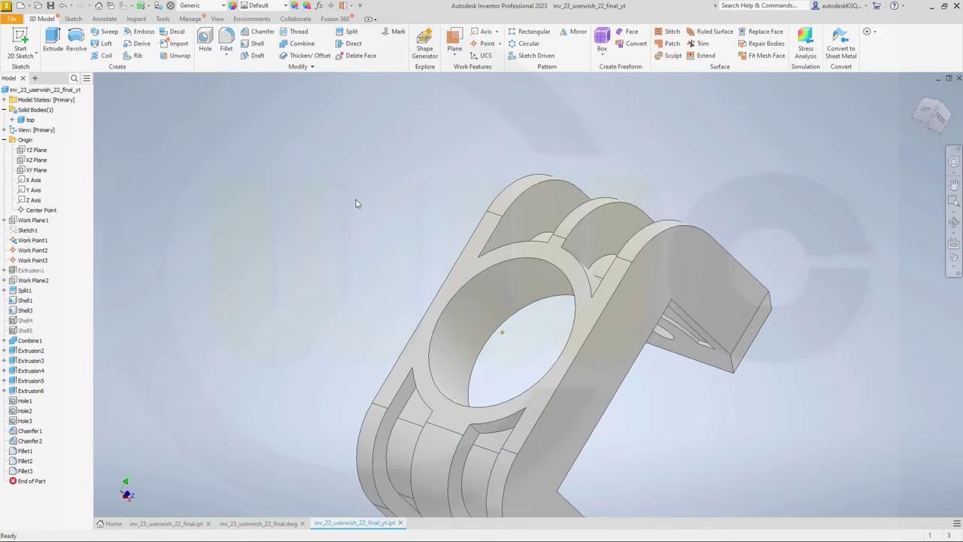
Pan and orbit the bracket to inspect it with all fifteen fillets applied
middle_drag(357, 200, 387, 133)
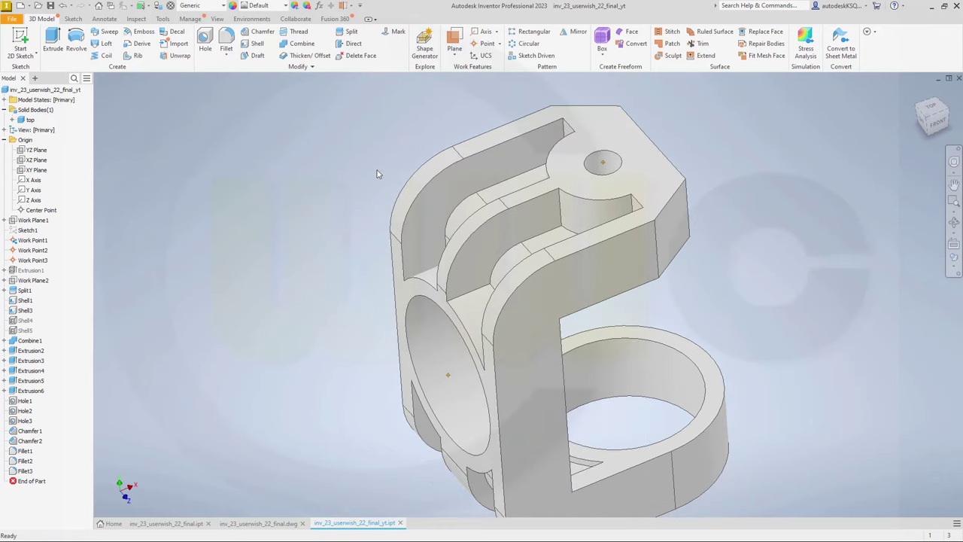
shift+middle_drag(378, 173, 359, 177)
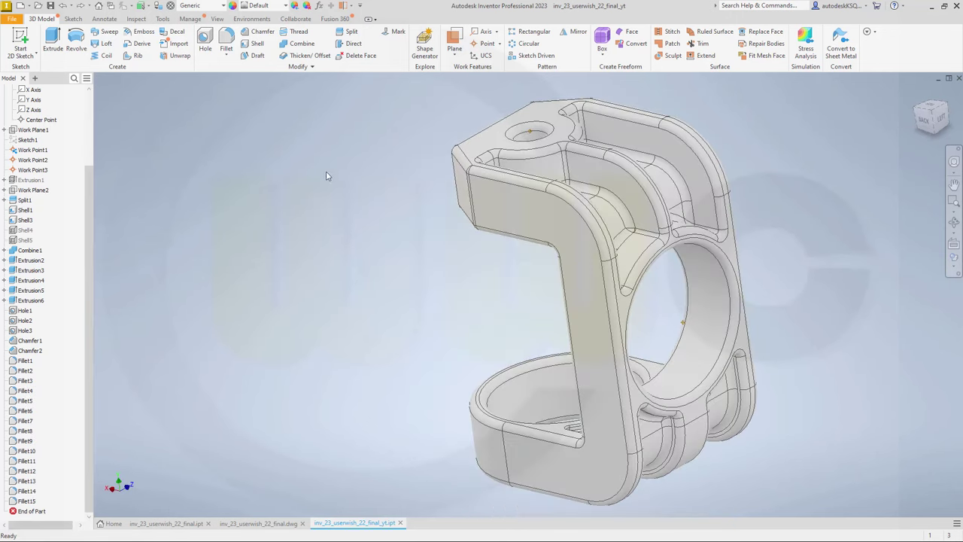
shift+middle_drag(329, 172, 303, 200)
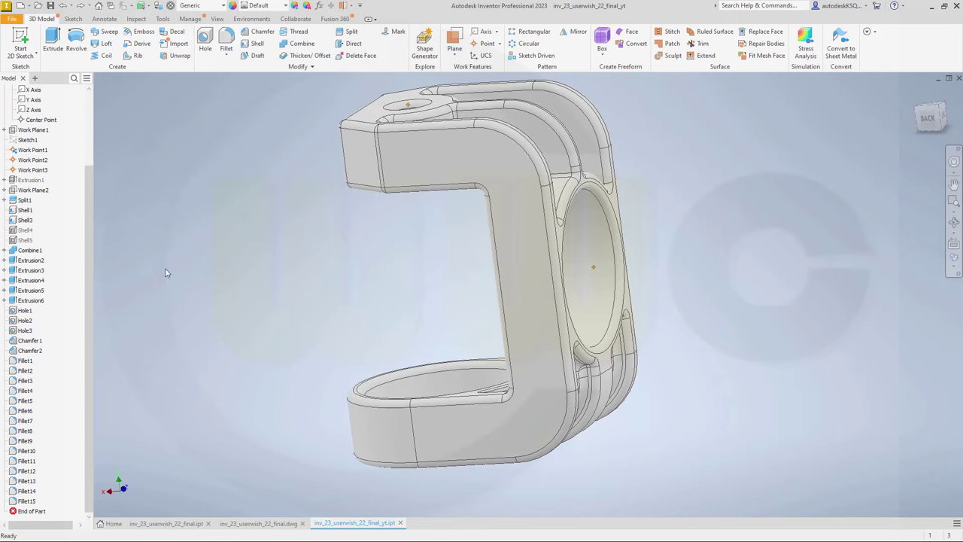
Edit Shell3 to a 6 mm wall thickness and review the updated bracket
double_click(26, 220)
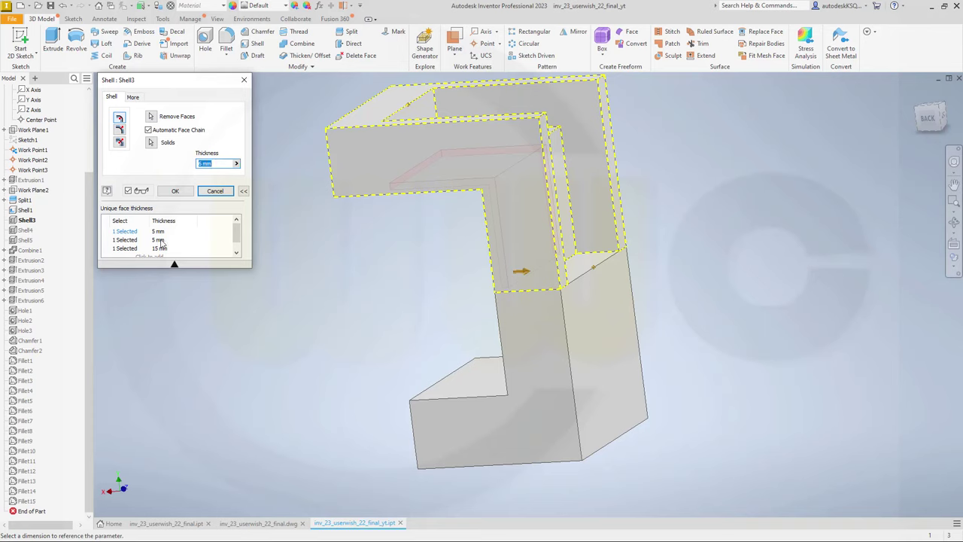
text(6)
click(180, 190)
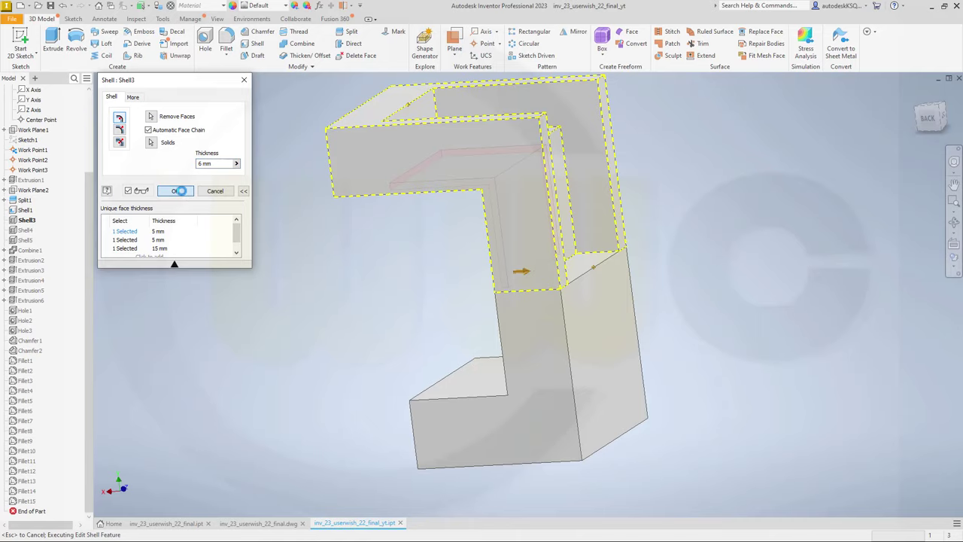
mouse_move(330, 275)
shift+middle_down()
mouse_move(262, 275)
mouse_move(215, 294)
mouse_move(228, 318)
mouse_move(218, 282)
mouse_move(122, 277)
mouse_move(97, 258)
mouse_move(144, 273)
mouse_move(233, 279)
mouse_move(286, 258)
mouse_move(587, 245)
mouse_move(622, 279)
mouse_move(626, 299)
mouse_move(669, 327)
mouse_move(649, 336)
mouse_move(637, 288)
mouse_move(593, 293)
mouse_move(575, 274)
mouse_move(606, 266)
mouse_move(699, 304)
mouse_move(750, 339)
mouse_move(808, 303)
mouse_move(606, 279)
shift+middle_up()
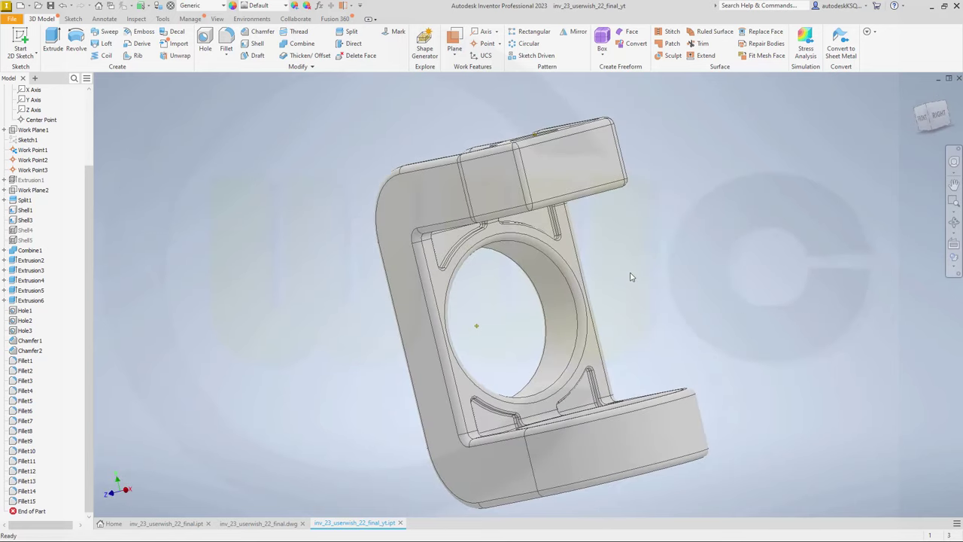